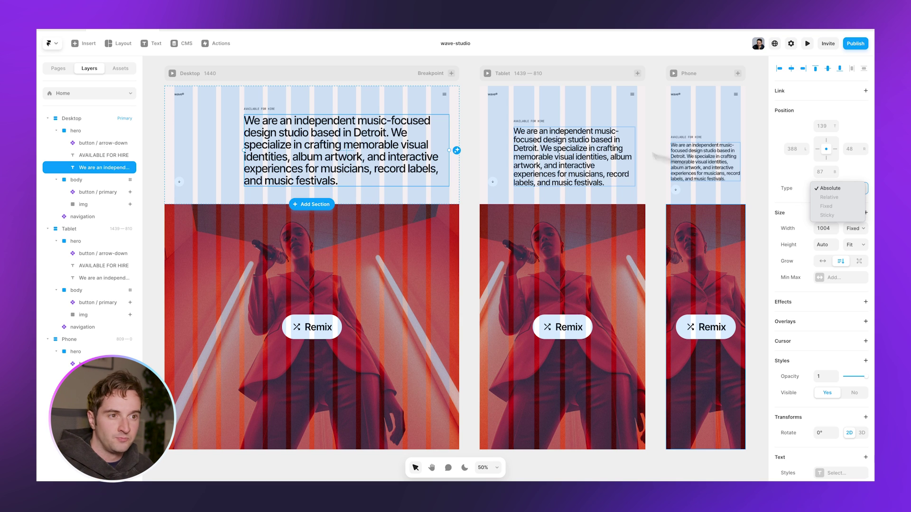
# Try repositioning the desktop hero's heading, label and arrow-down button freely, and undo the moves
pyautogui.click(421, 159)
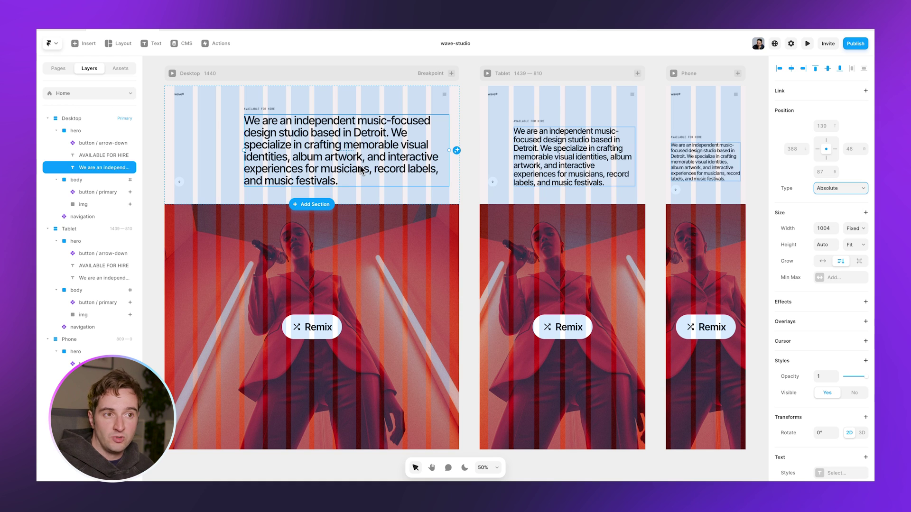
pyautogui.moveTo(288, 147); pyautogui.dragTo(388, 119)
pyautogui.moveTo(180, 183); pyautogui.dragTo(184, 134)
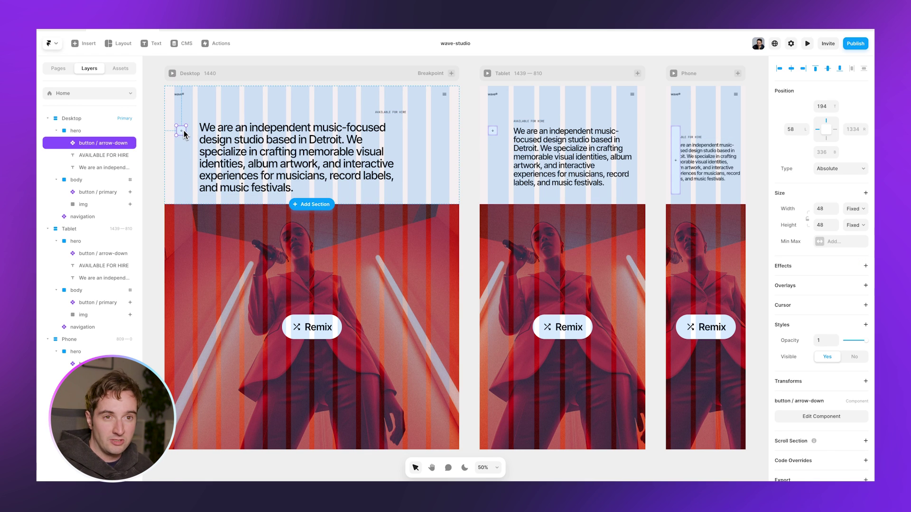
pyautogui.press('super+z')
pyautogui.press('super+z')
pyautogui.press('super+z')
pyautogui.press('super+z')
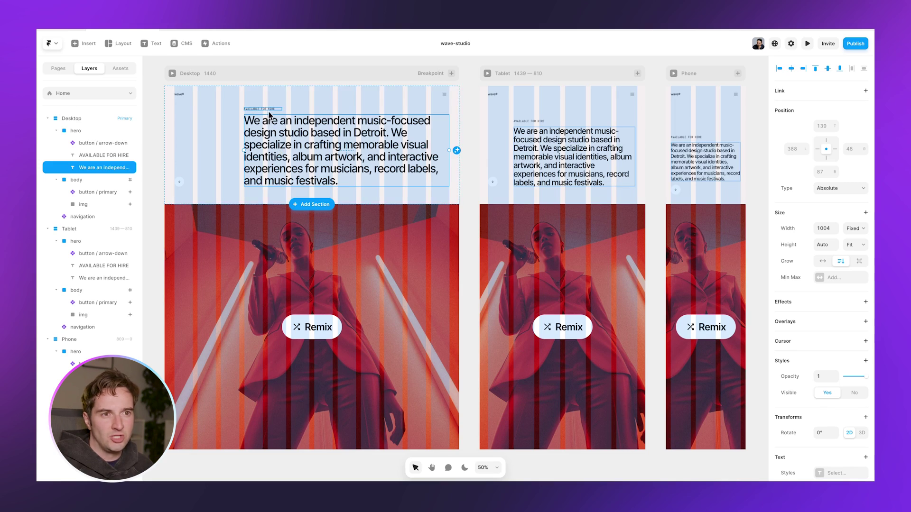
# Try placing the AVAILABLE FOR HIRE label beneath the desktop hero heading and shifting both texts slightly upward
pyautogui.keyDown('shift'); pyautogui.click(269, 110); pyautogui.keyUp('shift')
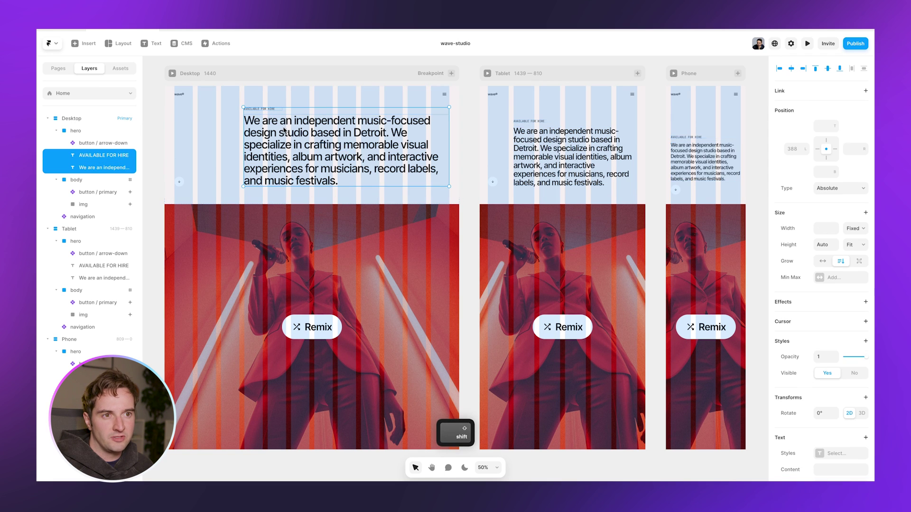
pyautogui.click(243, 115)
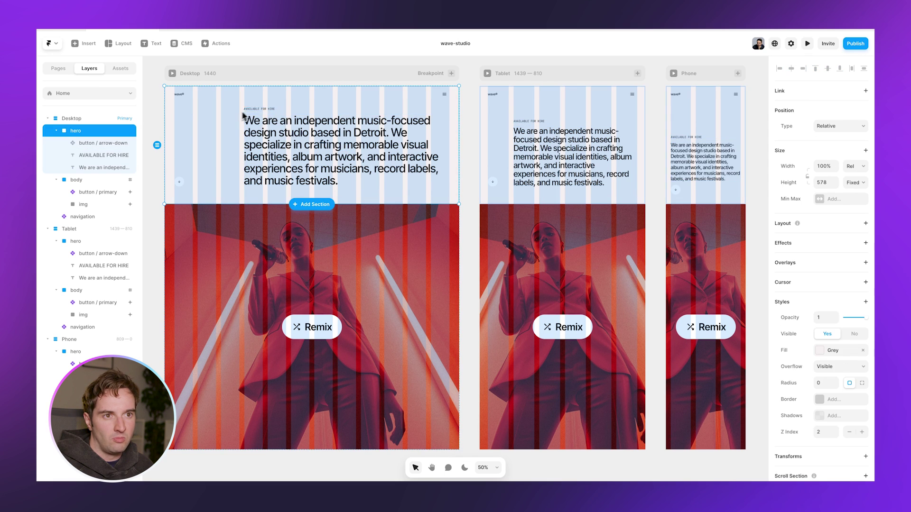
pyautogui.click(263, 112)
pyautogui.moveTo(273, 113); pyautogui.dragTo(268, 194)
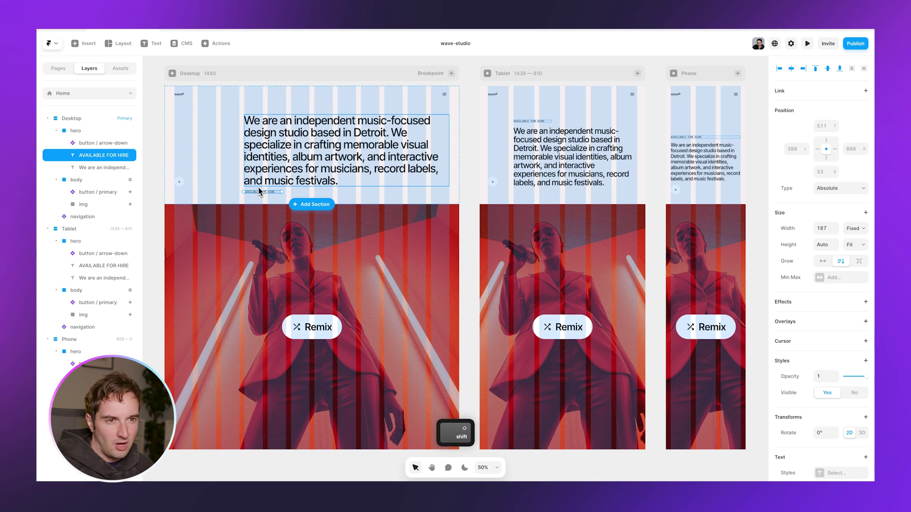
pyautogui.keyDown('shift'); pyautogui.click(260, 186); pyautogui.keyUp('shift')
pyautogui.moveTo(260, 188); pyautogui.dragTo(263, 181)
pyautogui.click(269, 199)
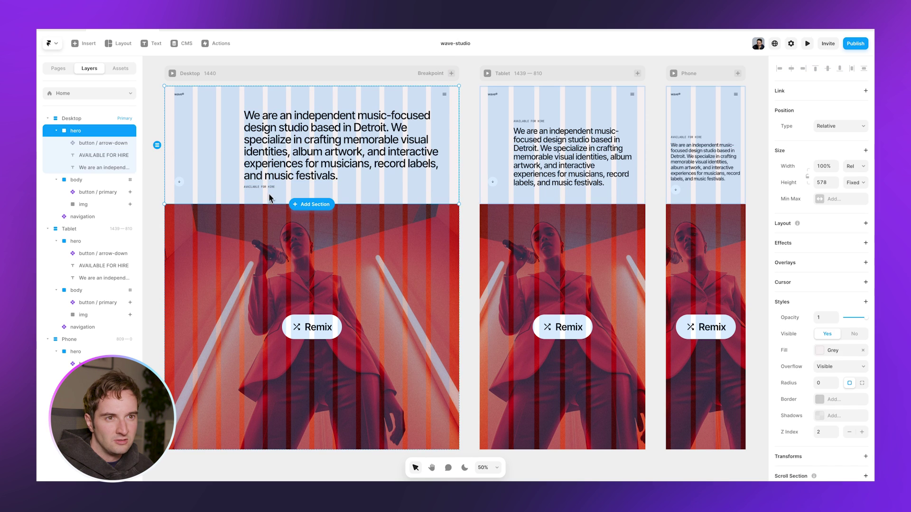
# Try moving the desktop hero's label and heading out of the hero onto the image area
pyautogui.click(269, 172)
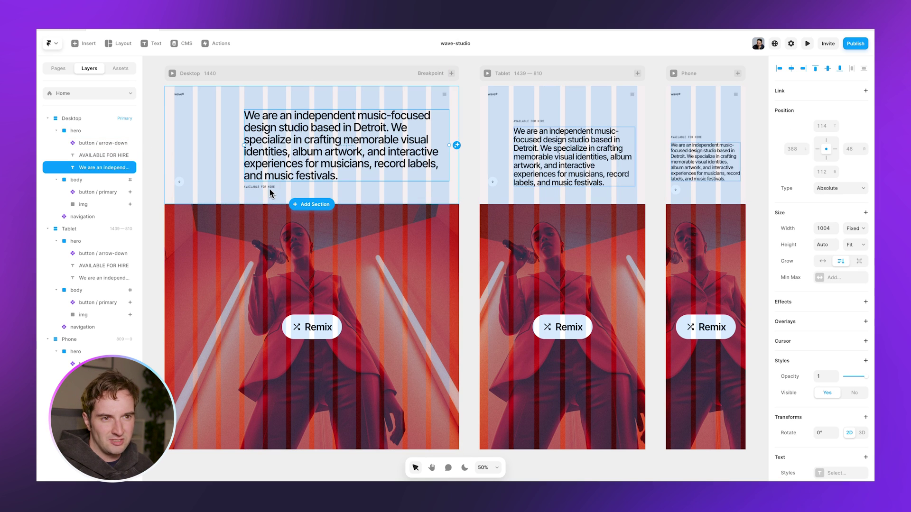
pyautogui.click(267, 190)
pyautogui.moveTo(267, 192); pyautogui.dragTo(282, 220)
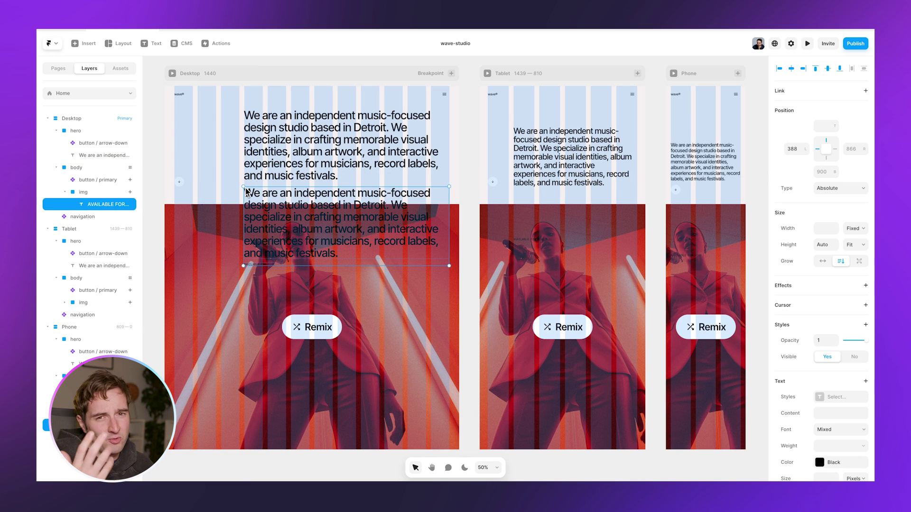
pyautogui.moveTo(247, 192); pyautogui.dragTo(147, 157)
pyautogui.click(149, 160)
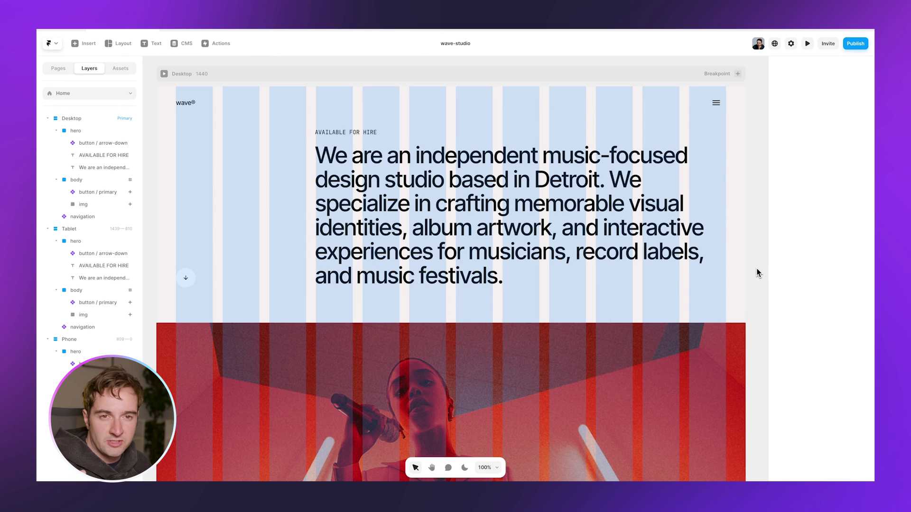
# Add a stack layout to the desktop hero section
pyautogui.click(91, 132)
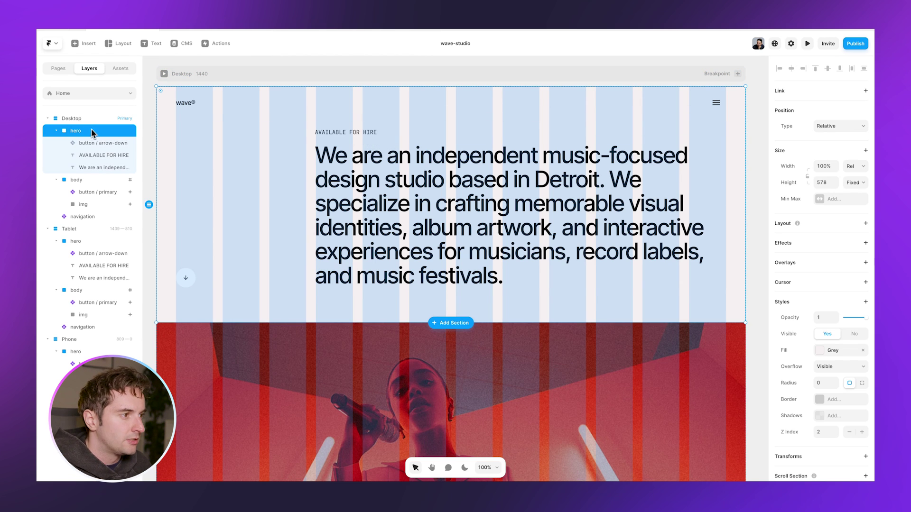
pyautogui.click(866, 224)
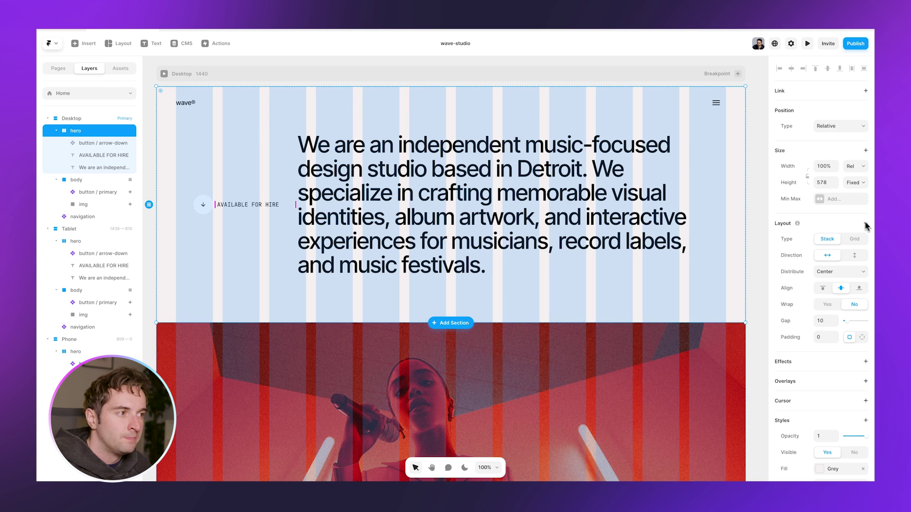
pyautogui.click(763, 181)
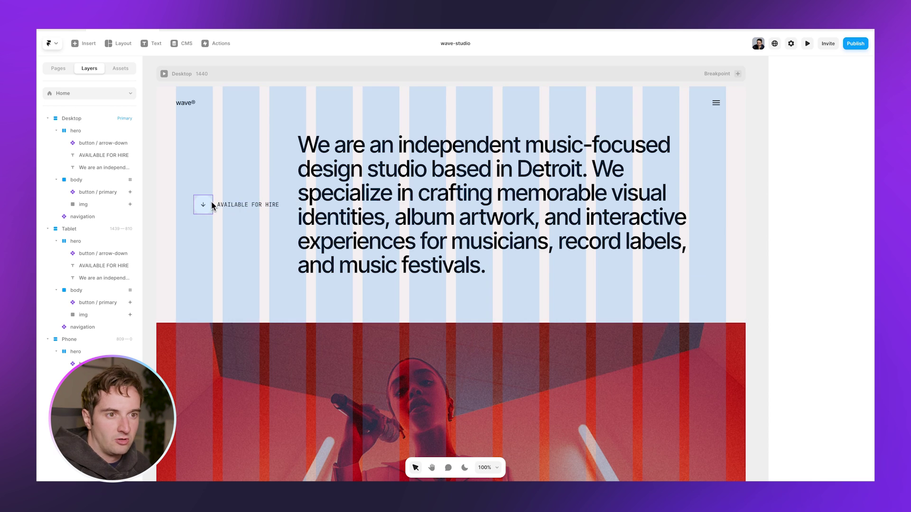
# Reorder the desktop hero's stacked items so the arrow-down button comes last, after the label and heading
pyautogui.click(353, 212)
pyautogui.moveTo(354, 212); pyautogui.dragTo(486, 192)
pyautogui.moveTo(640, 204); pyautogui.dragTo(408, 201)
# Check the position type of the desktop hero heading inside the stack
pyautogui.click(421, 188)
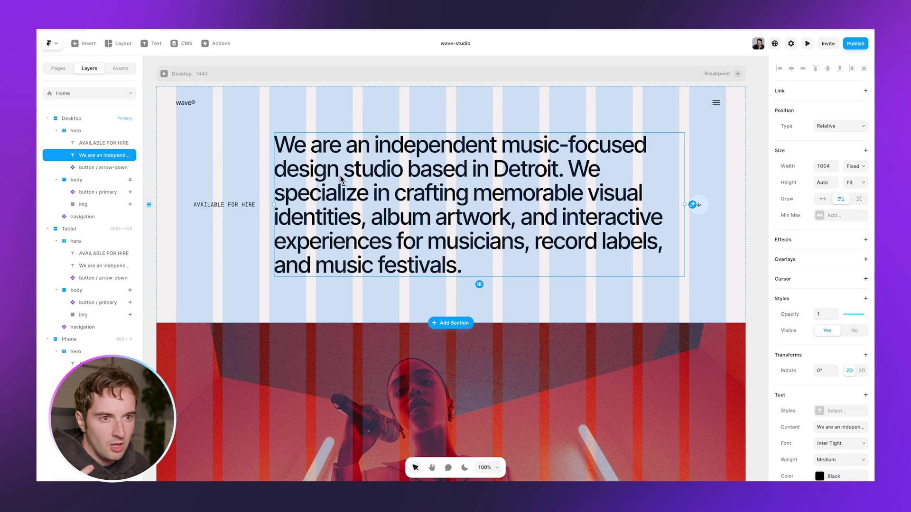
pyautogui.click(835, 133)
pyautogui.click(823, 129)
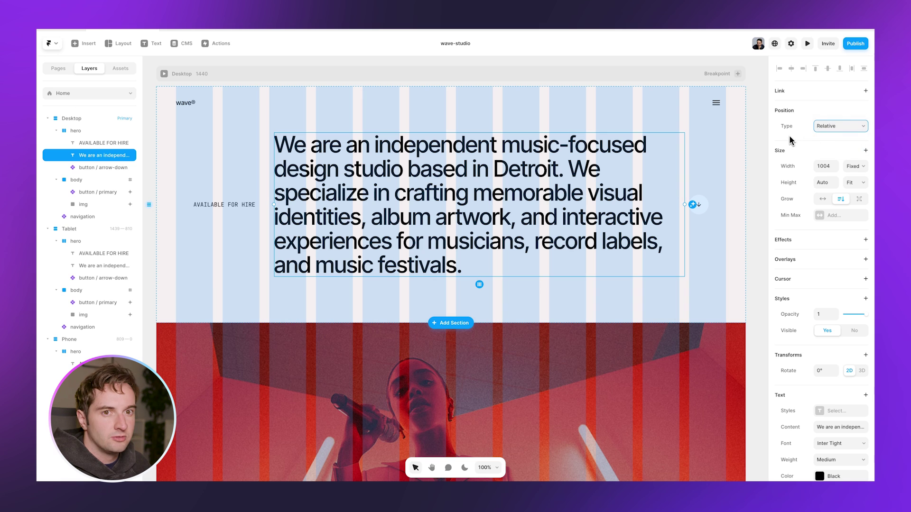
# Compare vertical and horizontal directions for the desktop hero stack, keep it horizontal, and align its items to the bottom
pyautogui.click(76, 131)
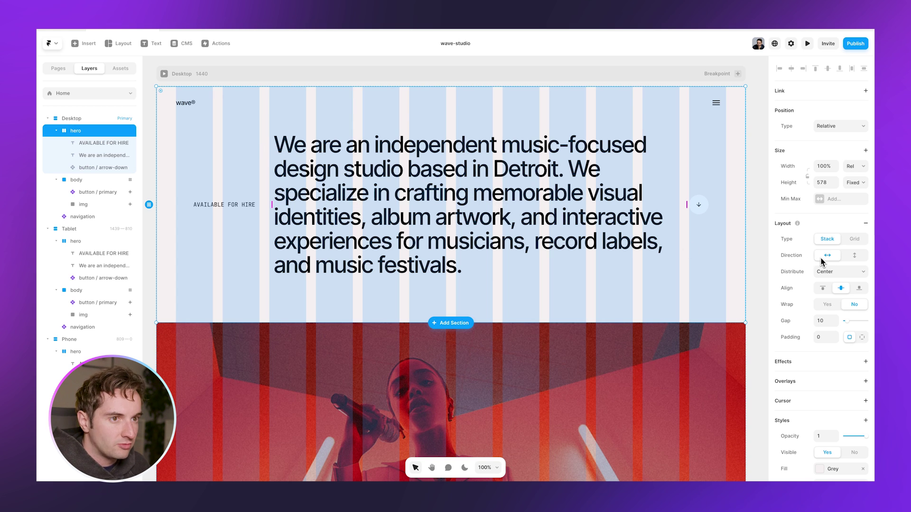
pyautogui.click(858, 258)
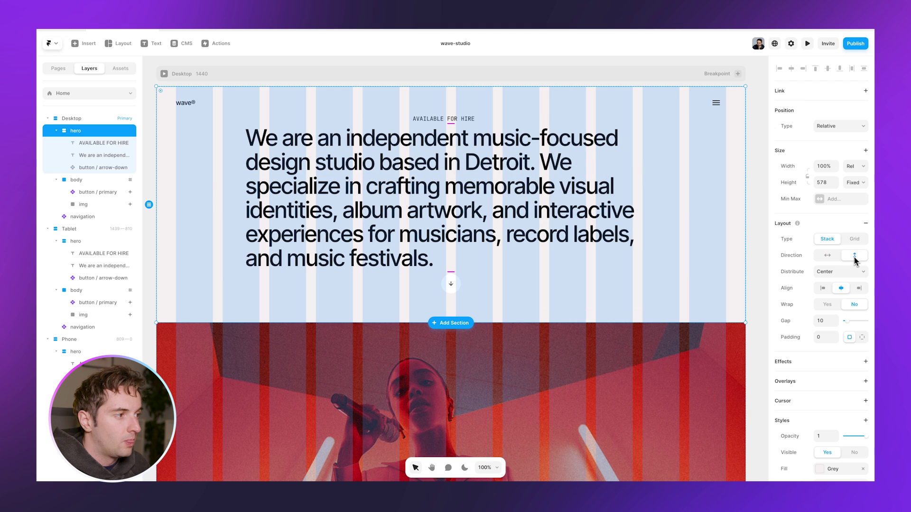
pyautogui.click(835, 258)
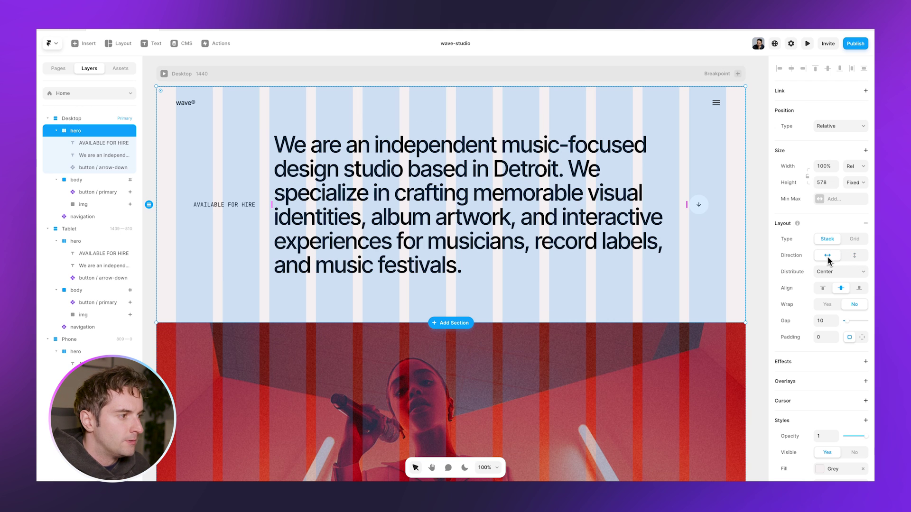
pyautogui.click(859, 288)
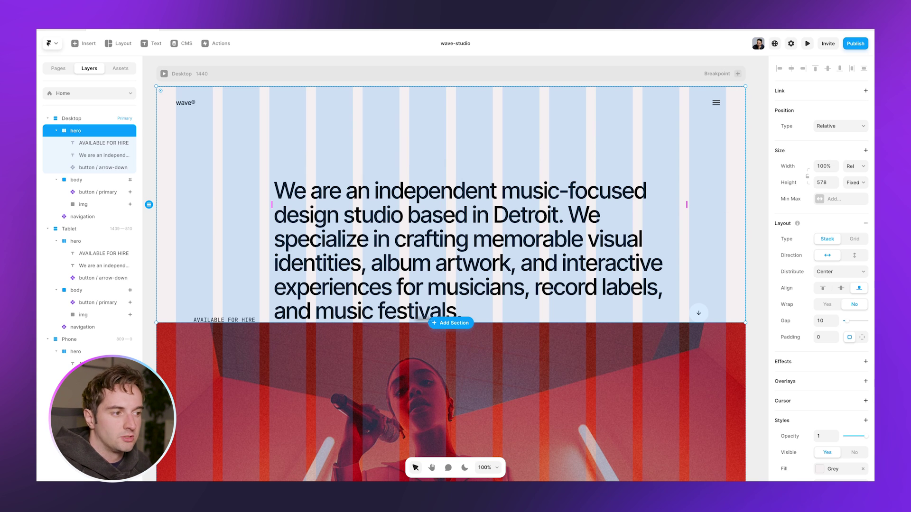
# Move the arrow-down button to the first place in the desktop hero, ahead of both text layers
pyautogui.moveTo(97, 170); pyautogui.dragTo(94, 138)
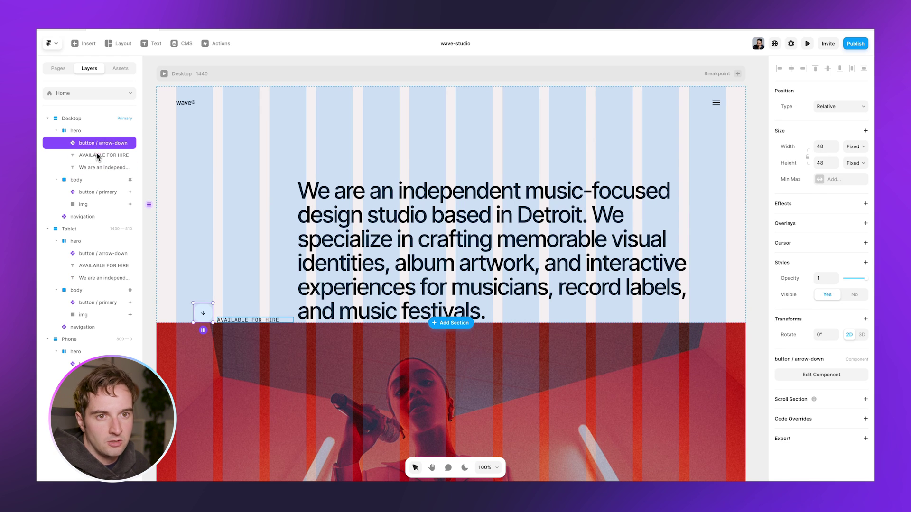
pyautogui.click(97, 155)
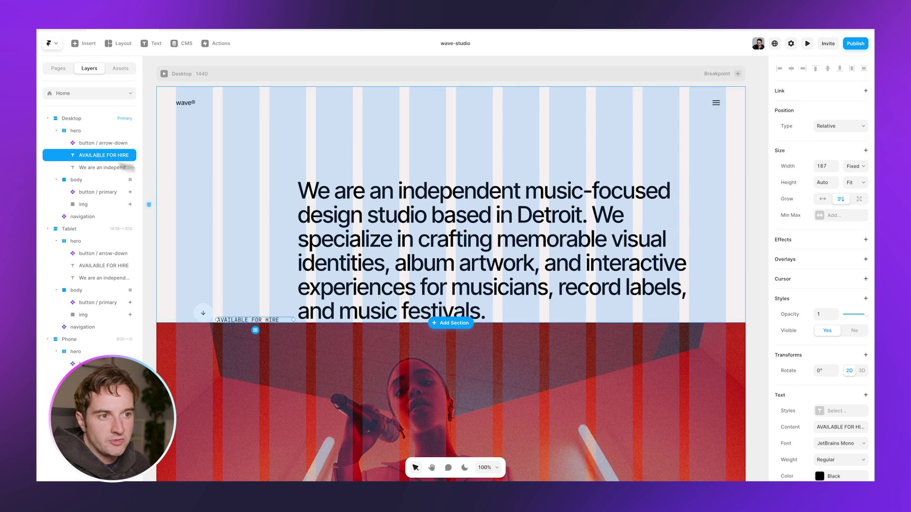
pyautogui.click(386, 200)
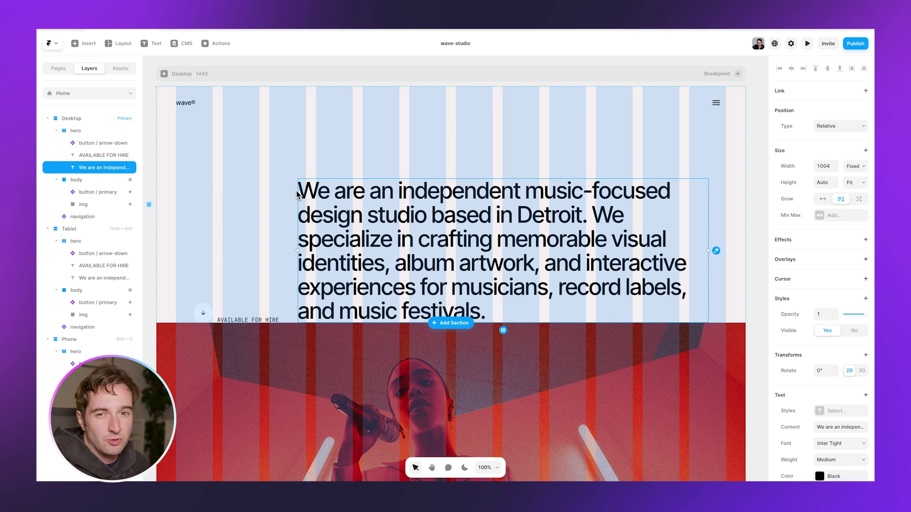
pyautogui.click(93, 145)
pyautogui.click(94, 154)
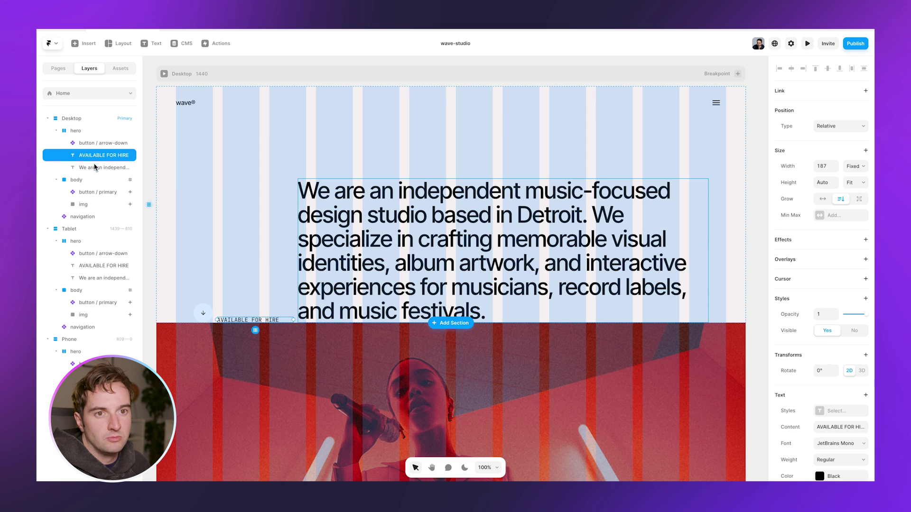
# Wrap the AVAILABLE FOR HIRE label and the heading together in a new stack inside the desktop hero
pyautogui.click(96, 167)
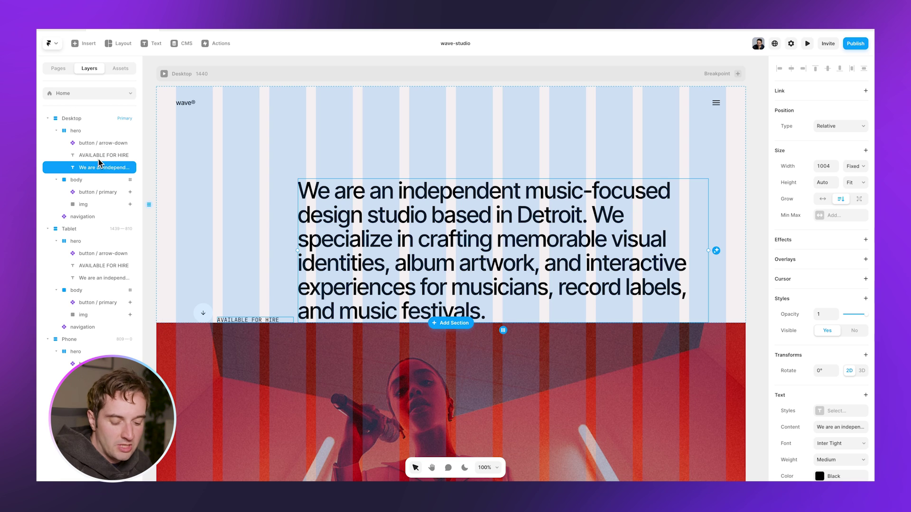
pyautogui.keyDown('shift'); pyautogui.click(99, 157); pyautogui.keyUp('shift')
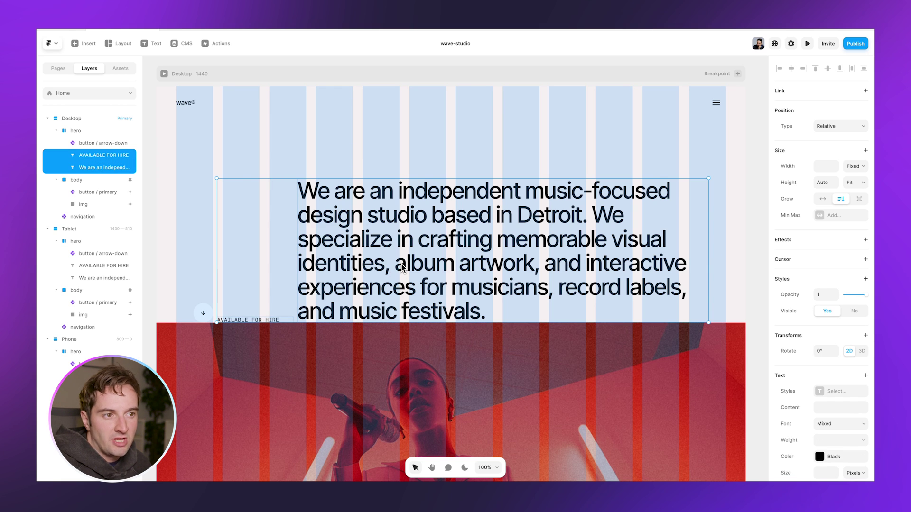
pyautogui.rightClick(420, 220)
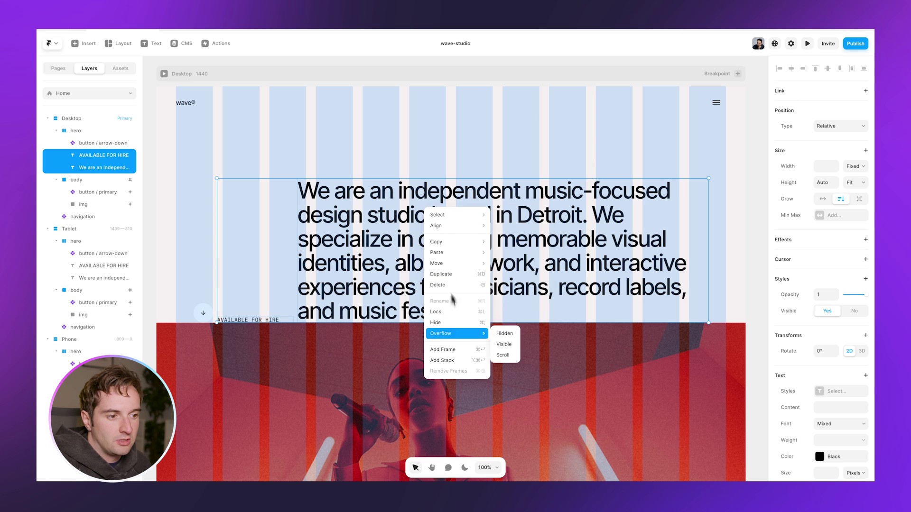
pyautogui.click(458, 361)
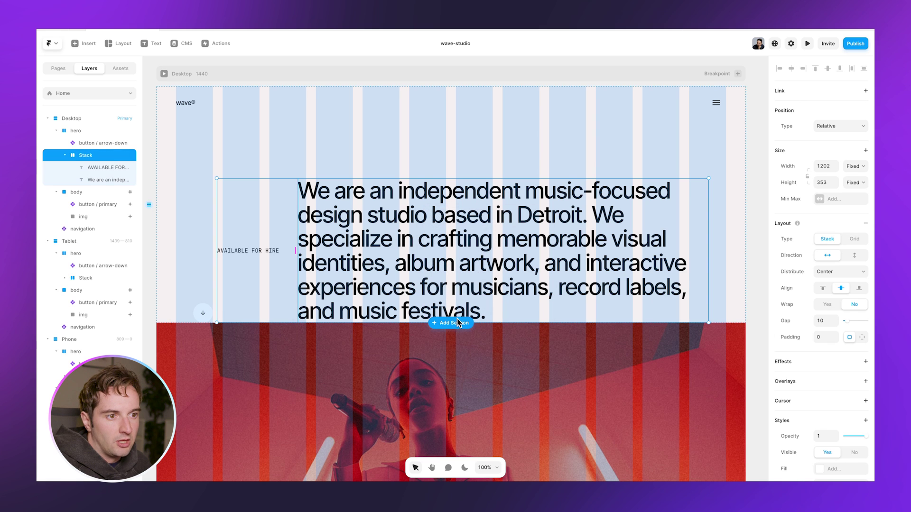
# Make the new text stack vertical and resize it to about 1003 × 380
pyautogui.click(854, 255)
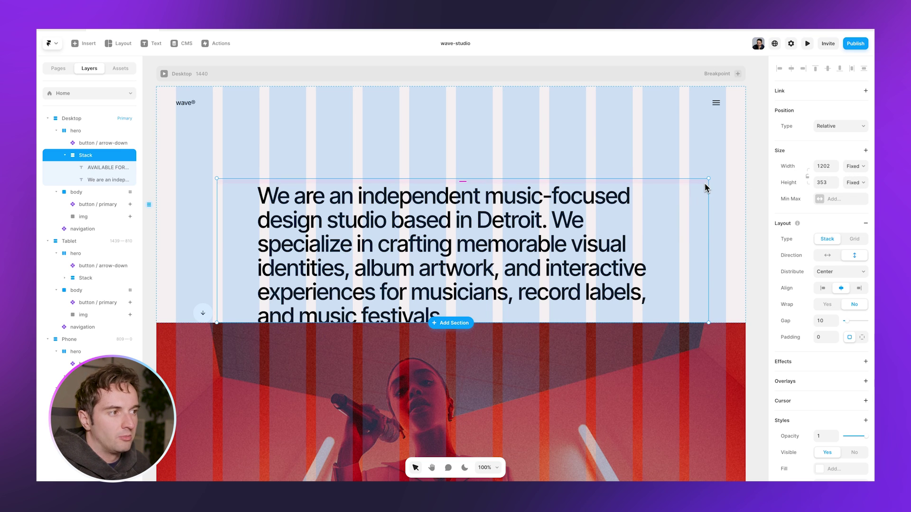
pyautogui.moveTo(709, 179); pyautogui.dragTo(676, 160)
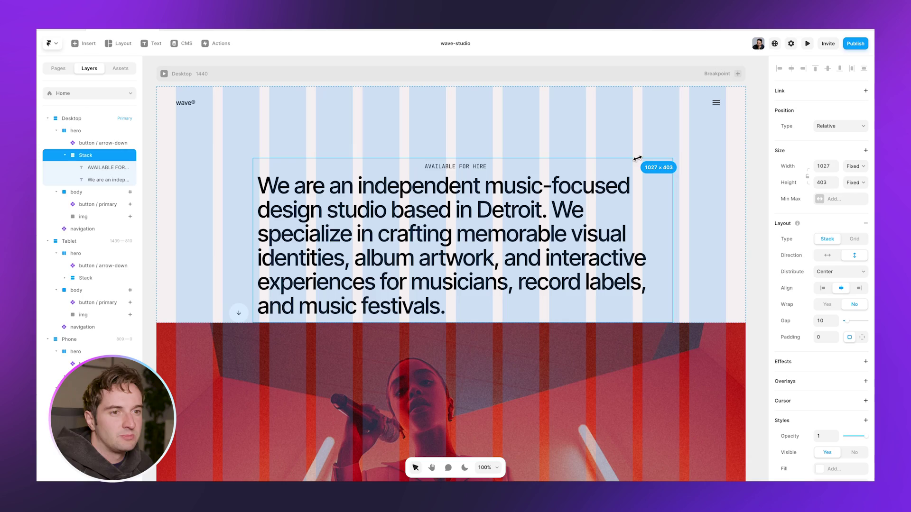
pyautogui.moveTo(636, 159); pyautogui.dragTo(668, 167)
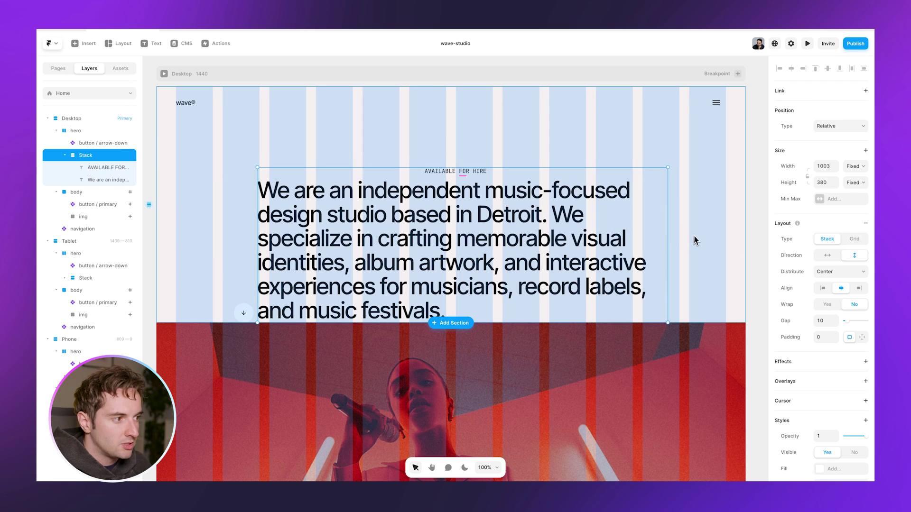
# Align the text stack's items to the left and set its gap to 16
pyautogui.click(823, 289)
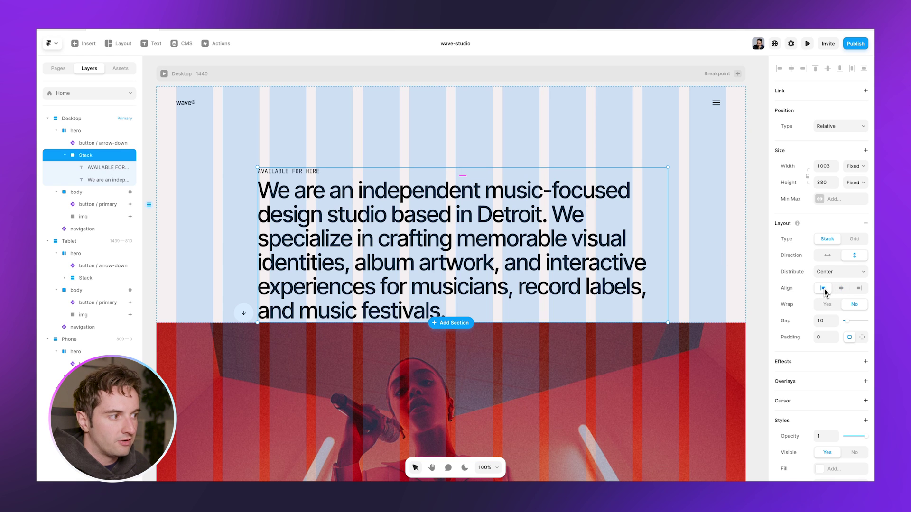
pyautogui.click(829, 322)
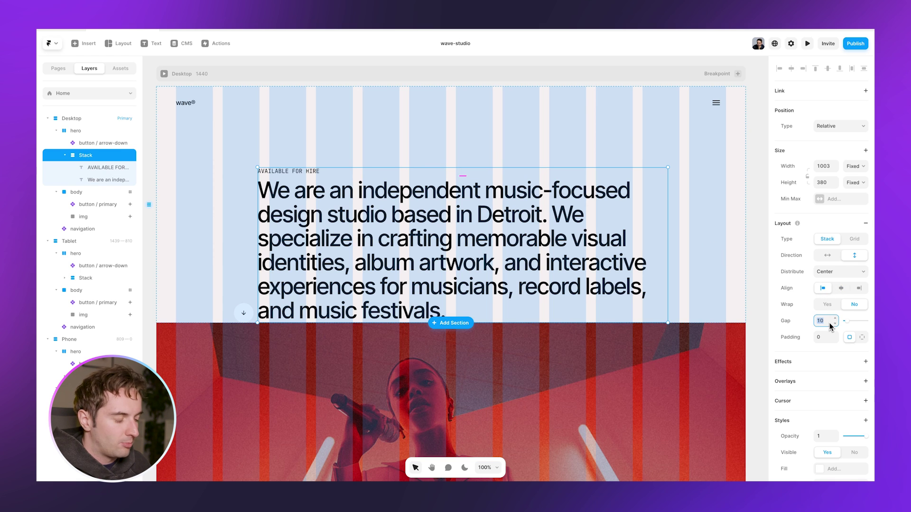
pyautogui.write('16')
pyautogui.press('Return')
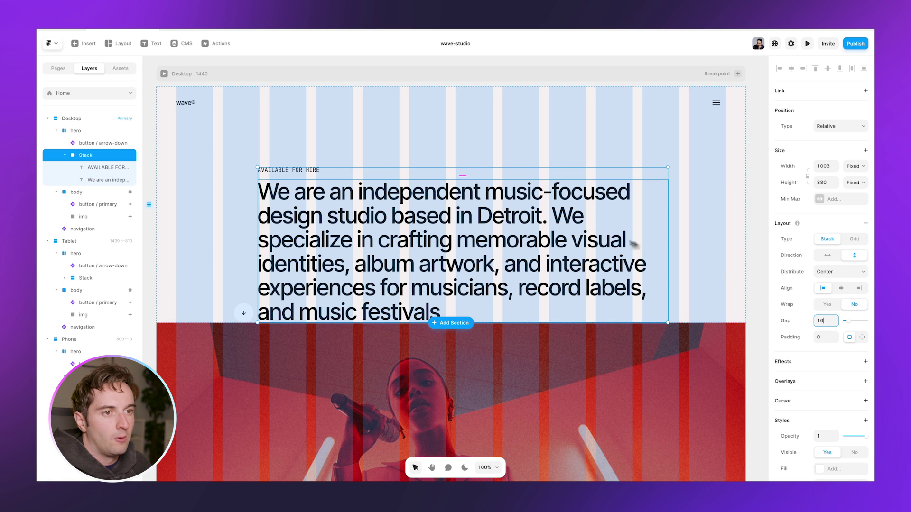
# Set the gap of the desktop hero stack to 288
pyautogui.click(91, 135)
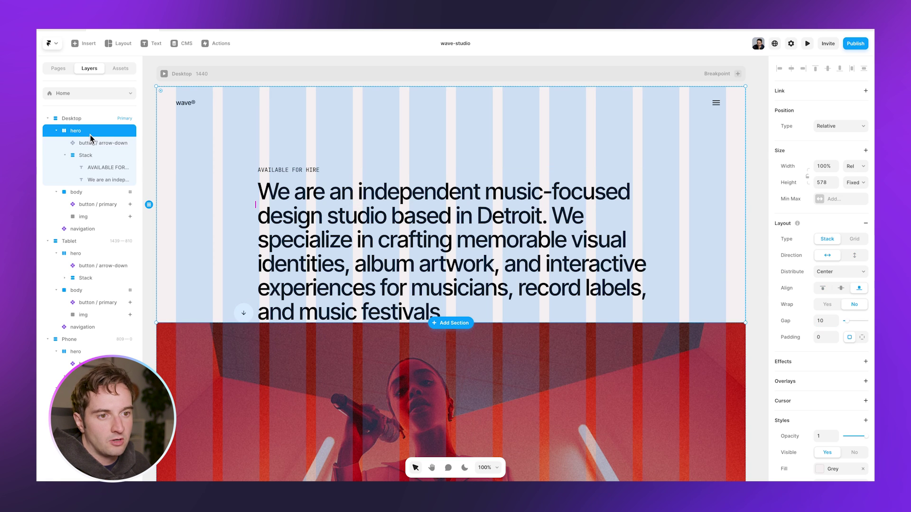
pyautogui.click(829, 324)
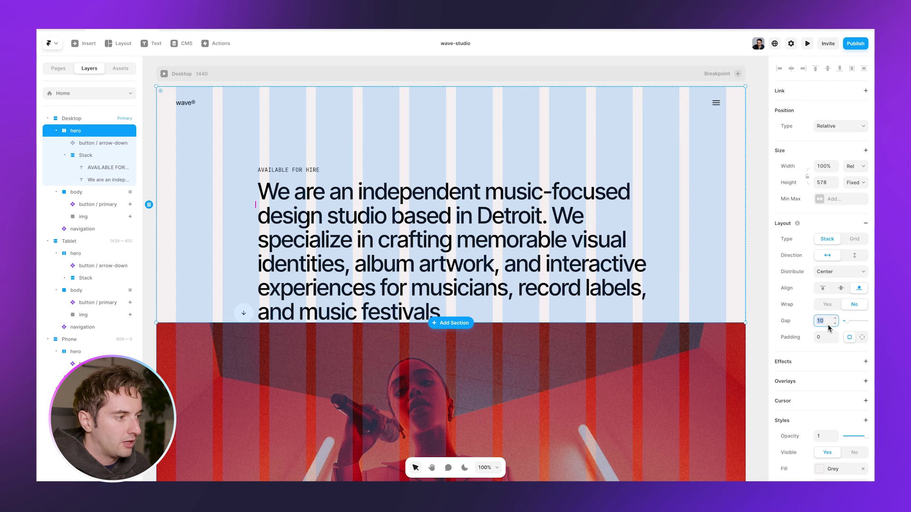
pyautogui.write('288')
pyautogui.press('Return')
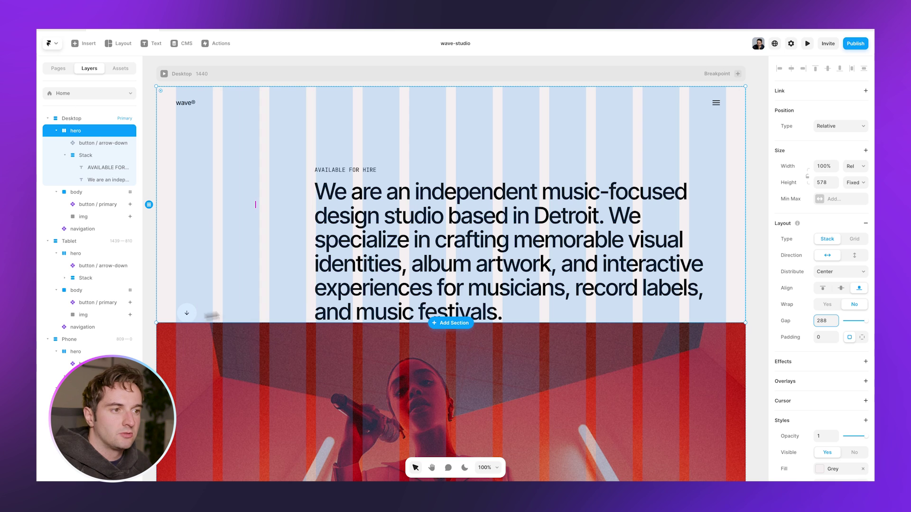
pyautogui.click(756, 201)
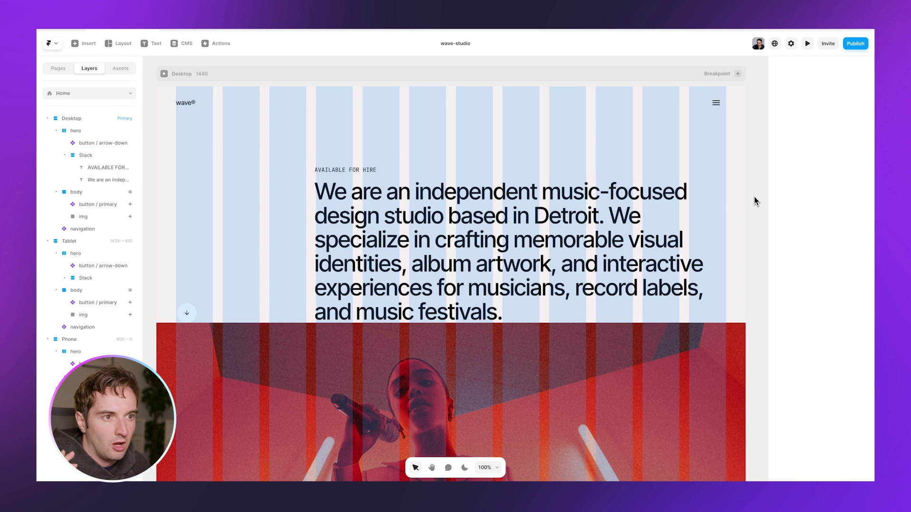
# Switch the desktop hero to individual side padding and give it 64 of bottom padding
pyautogui.click(76, 131)
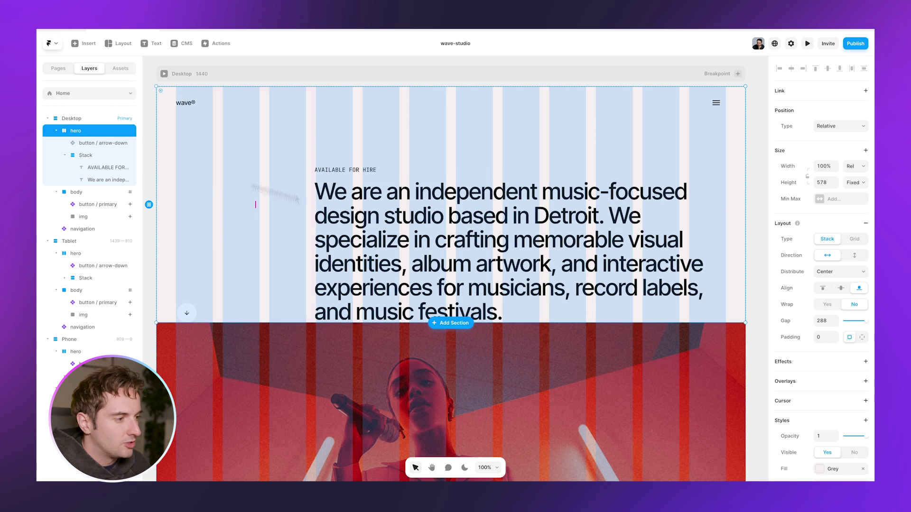
pyautogui.click(862, 339)
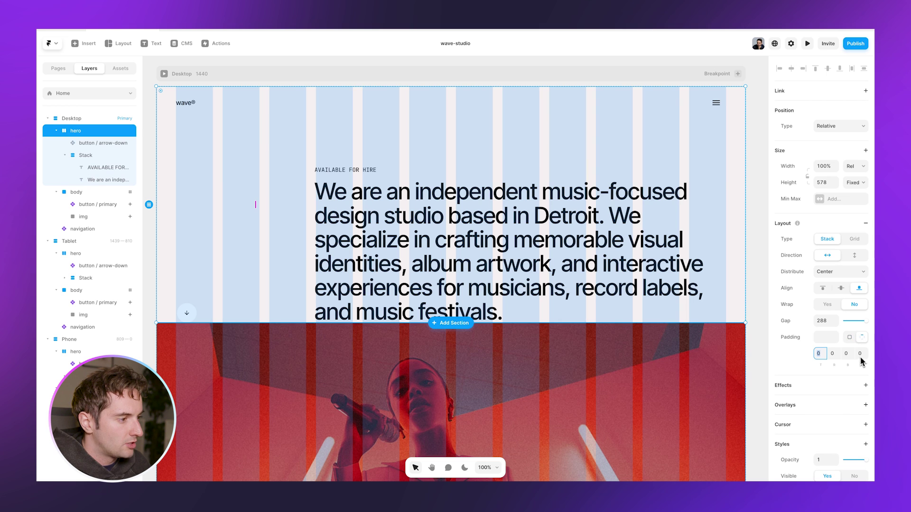
pyautogui.write('64')
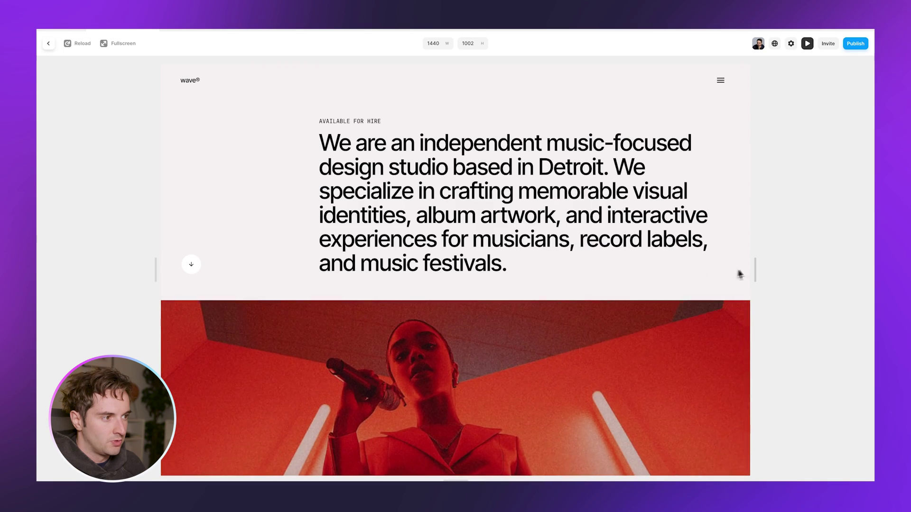
# Check the page in preview at a width of about 1734, and return to the canvas with nothing selected
pyautogui.moveTo(756, 269); pyautogui.dragTo(816, 269)
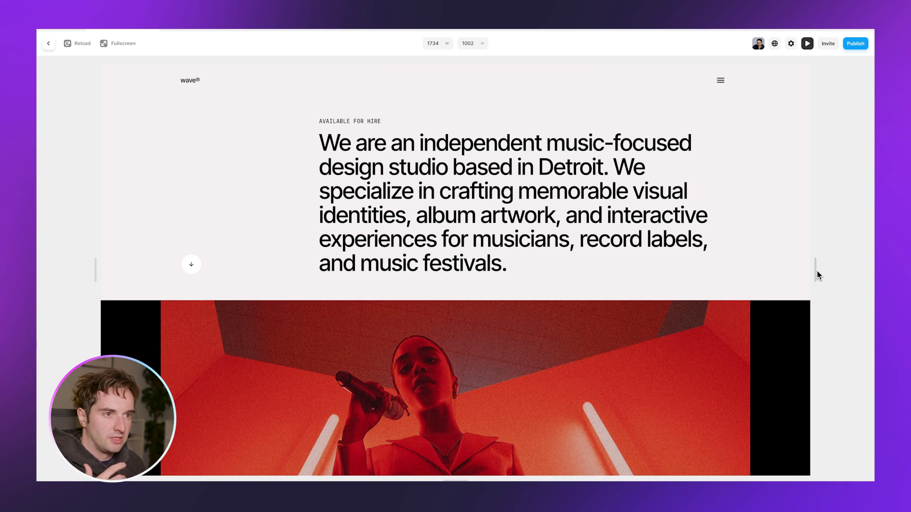
pyautogui.press('Escape')
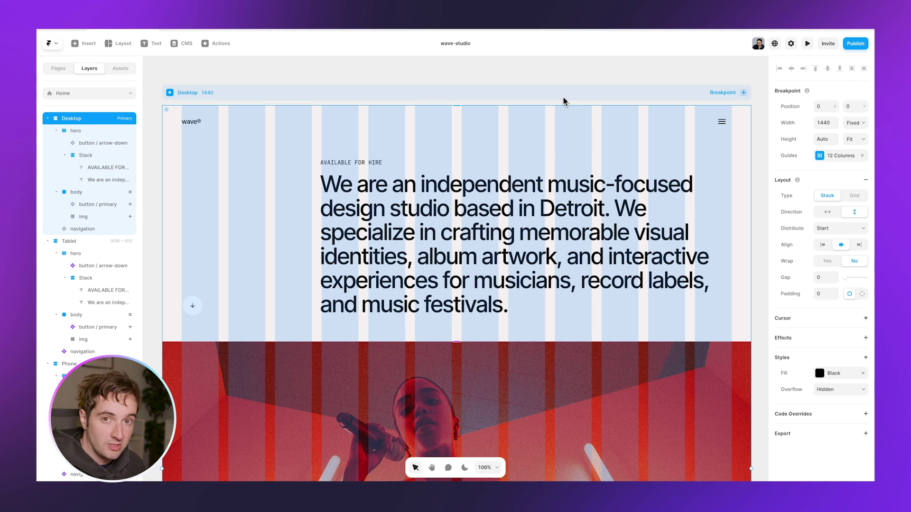
pyautogui.click(583, 83)
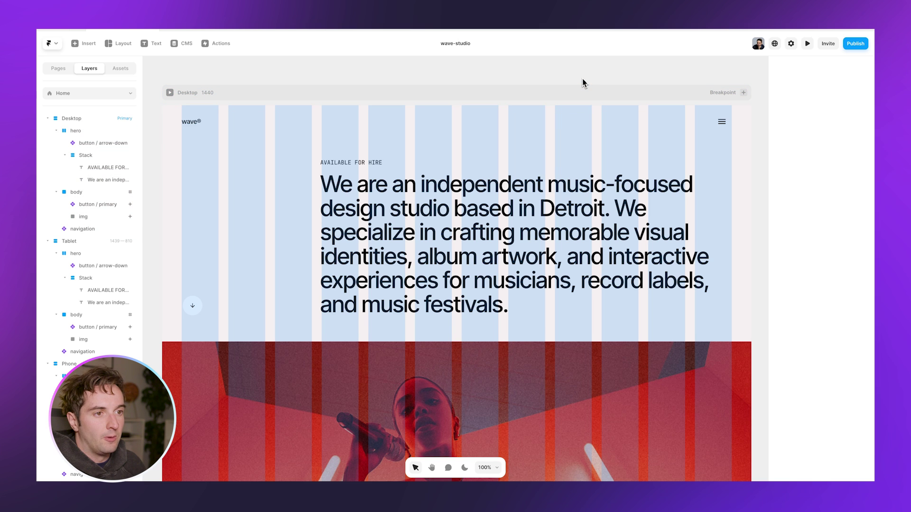
# Select the desktop Remix button and preview how its position responds when the page is narrowed
pyautogui.scroll(-3, 582, 79)
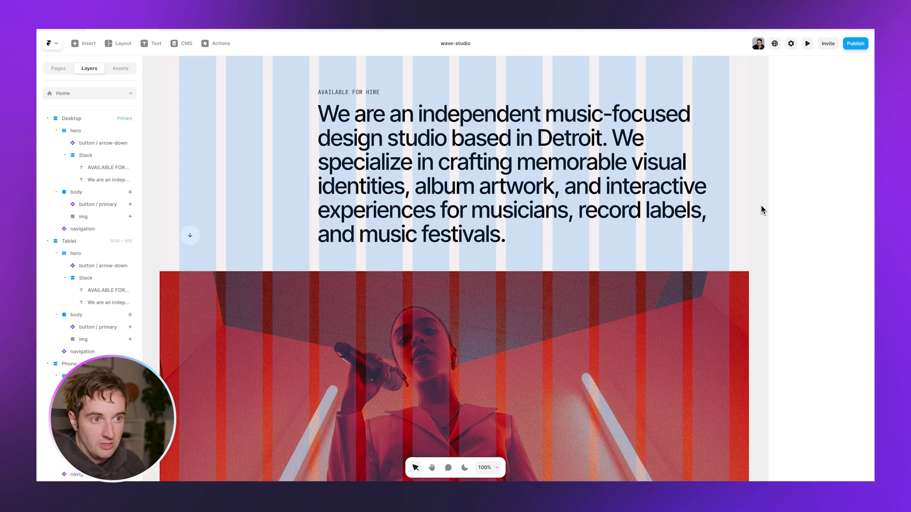
pyautogui.scroll(-5, 762, 206)
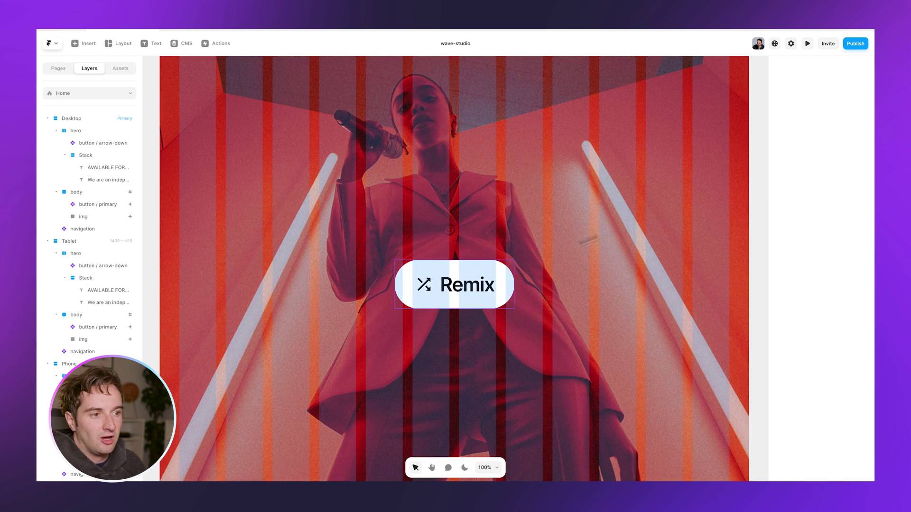
pyautogui.click(455, 297)
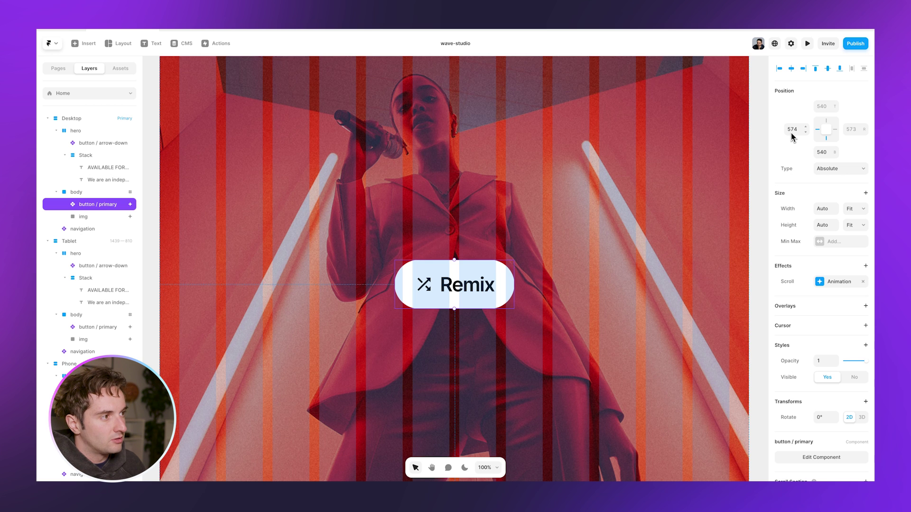
pyautogui.click(807, 43)
pyautogui.scroll(-5, 658, 204)
pyautogui.moveTo(755, 269); pyautogui.dragTo(661, 266)
pyautogui.press('Escape')
# Remove the left and bottom pins from the desktop Remix button so it is positioned from its centre
pyautogui.hscroll(10, 502, 242)
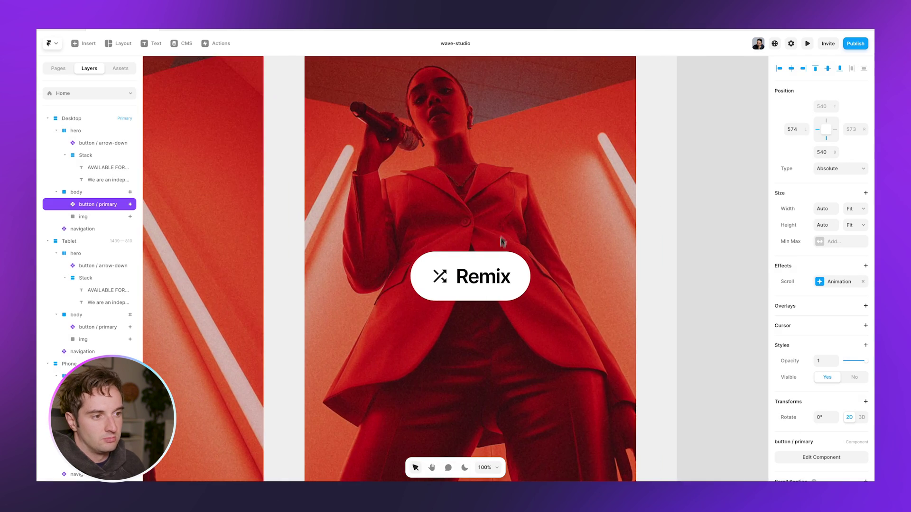
pyautogui.click(487, 287)
pyautogui.hscroll(-8, 507, 287)
pyautogui.hscroll(-2, 529, 285)
pyautogui.click(398, 276)
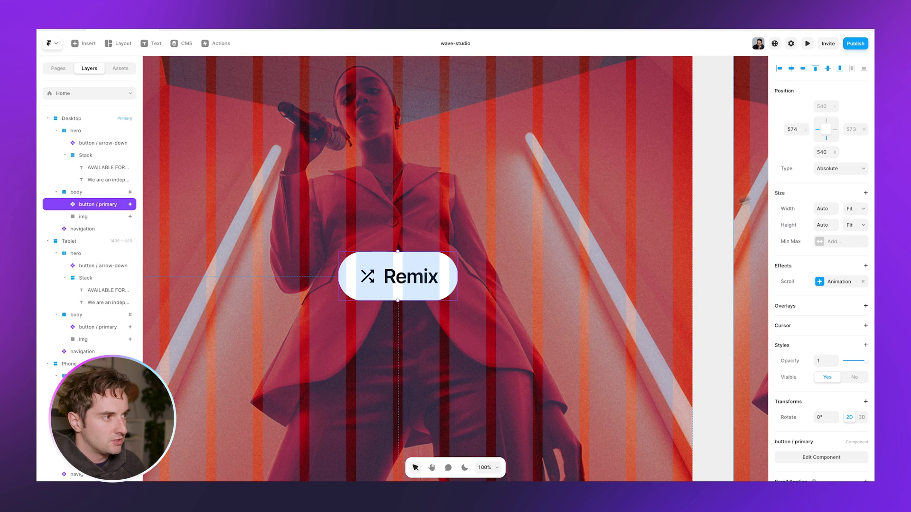
pyautogui.click(825, 145)
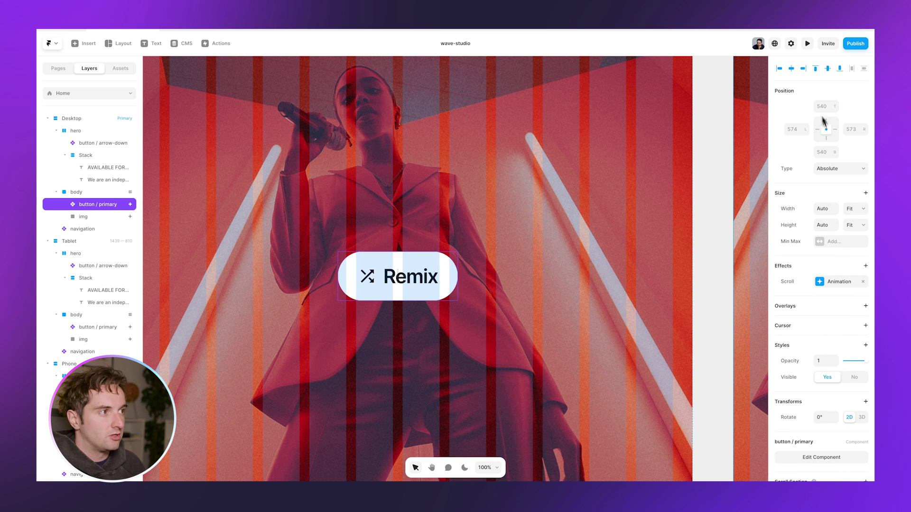
# Preview the page again at a much narrower width to examine the Remix button's centring
pyautogui.click(807, 43)
pyautogui.moveTo(765, 275); pyautogui.dragTo(537, 279)
pyautogui.press('Escape')
# Remove the edge pins from the Remix buttons in the tablet and phone breakpoints
pyautogui.hscroll(10, 531, 266)
pyautogui.click(392, 288)
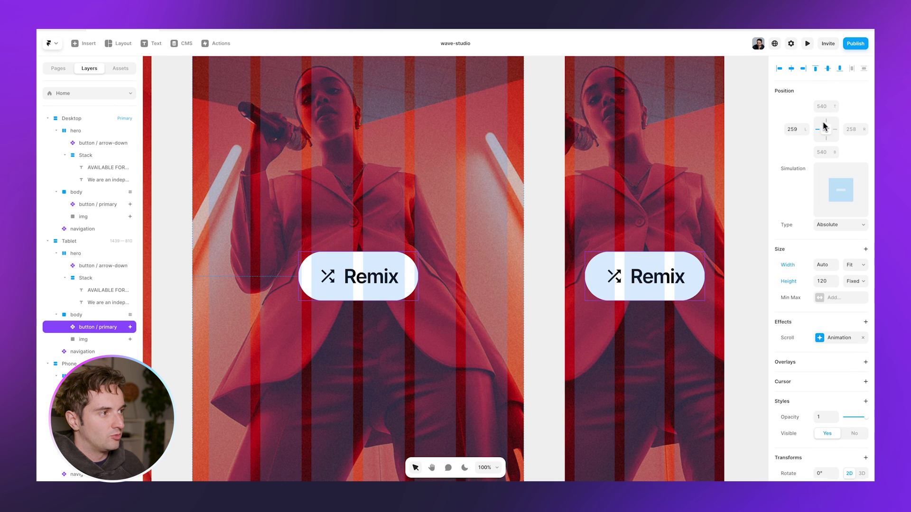
pyautogui.click(664, 277)
pyautogui.click(825, 129)
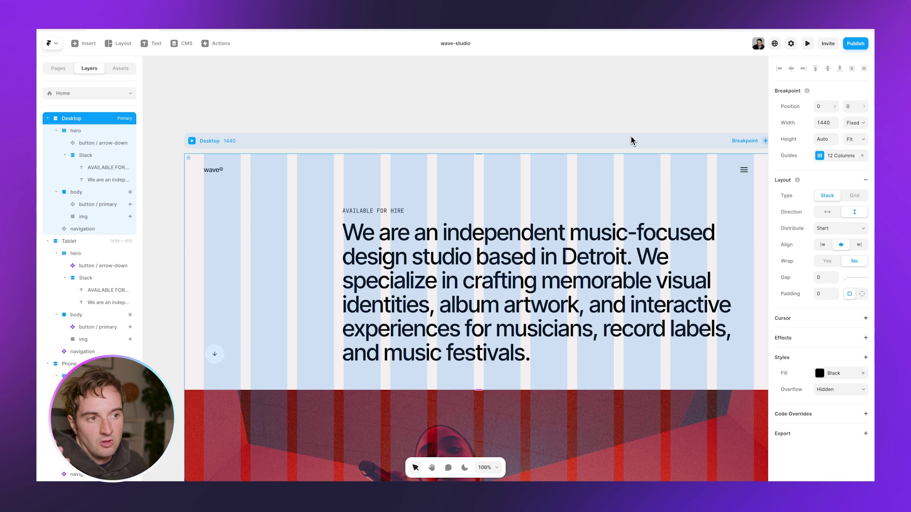
# Set the desktop hero's text stack to Fill width and Fit Content height
pyautogui.click(466, 219)
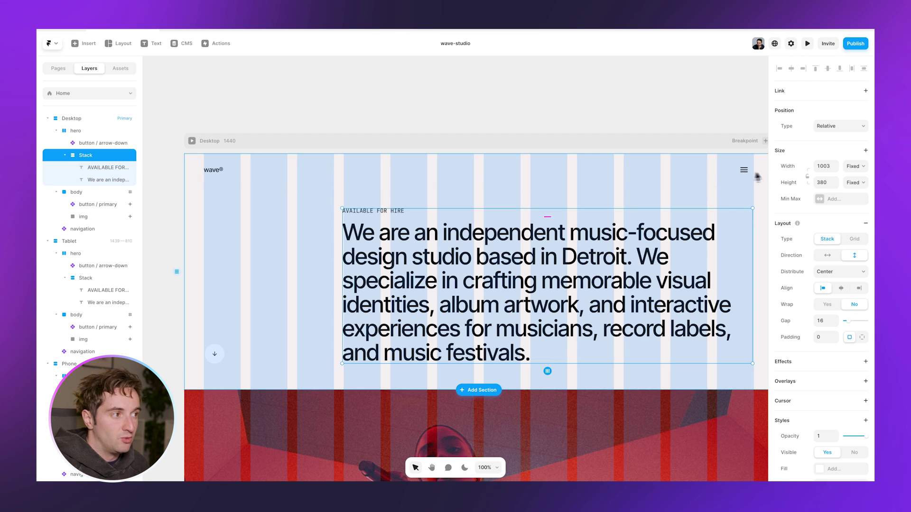
pyautogui.moveTo(753, 209); pyautogui.dragTo(675, 218)
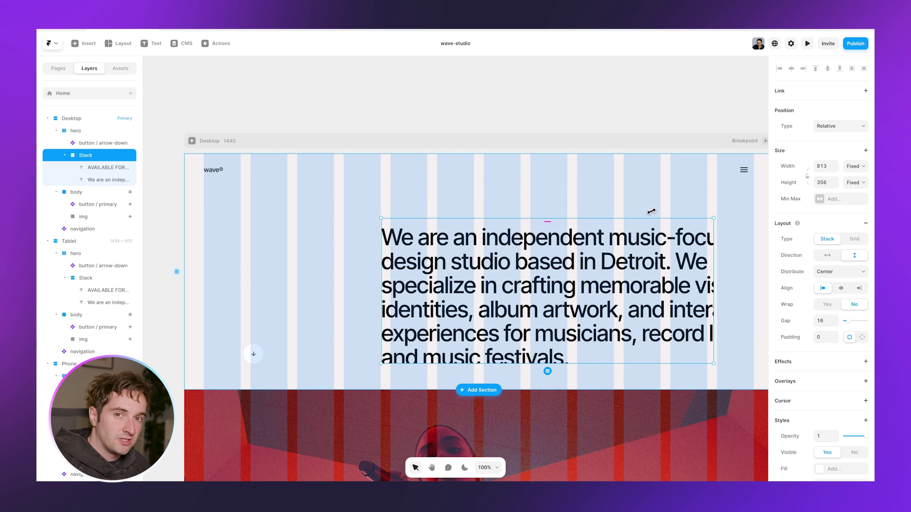
pyautogui.click(856, 167)
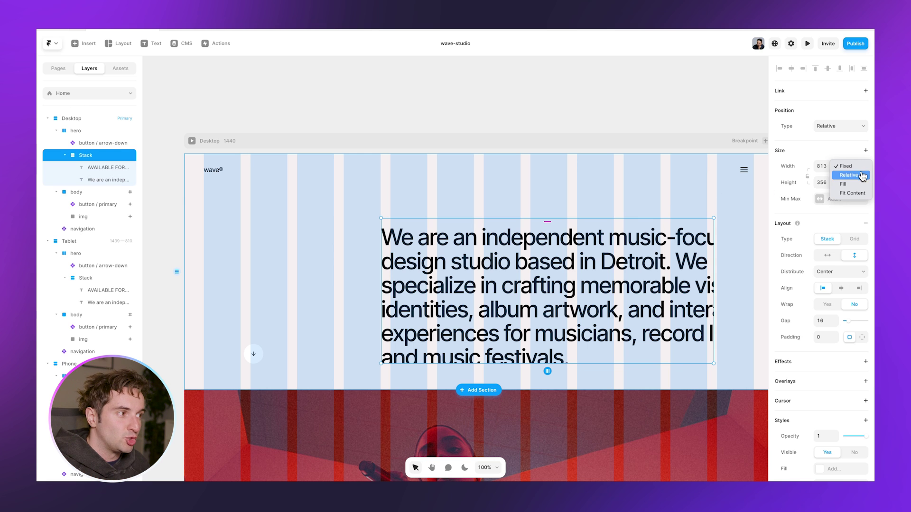
pyautogui.click(857, 185)
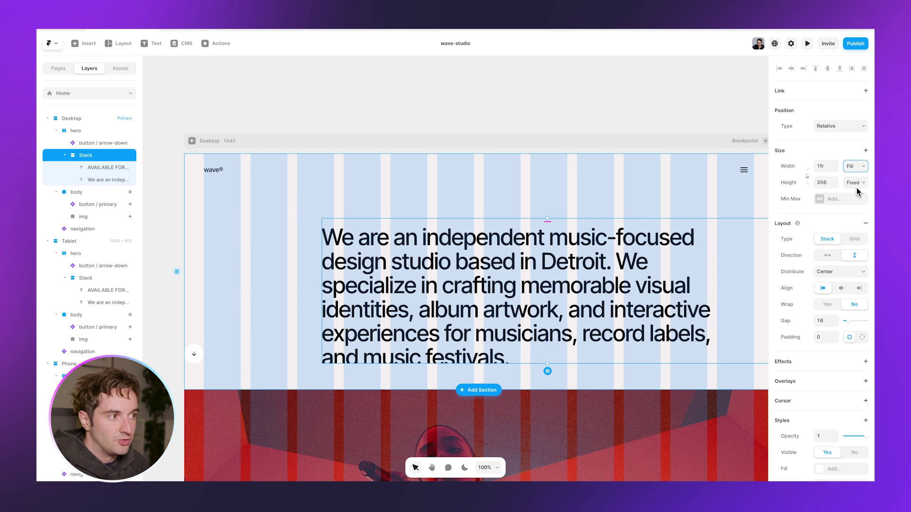
pyautogui.click(855, 185)
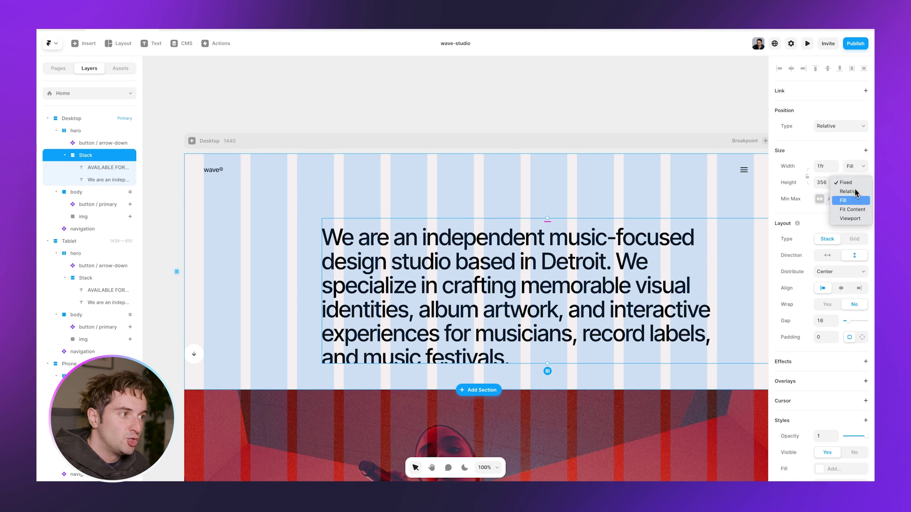
pyautogui.click(852, 209)
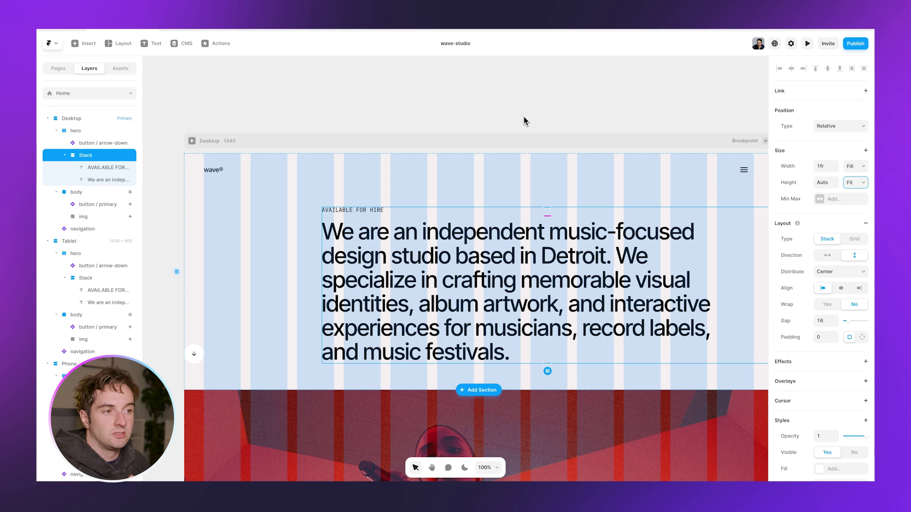
pyautogui.hotkey('ctrl', 'g')
pyautogui.hotkey('ctrl', 'g')
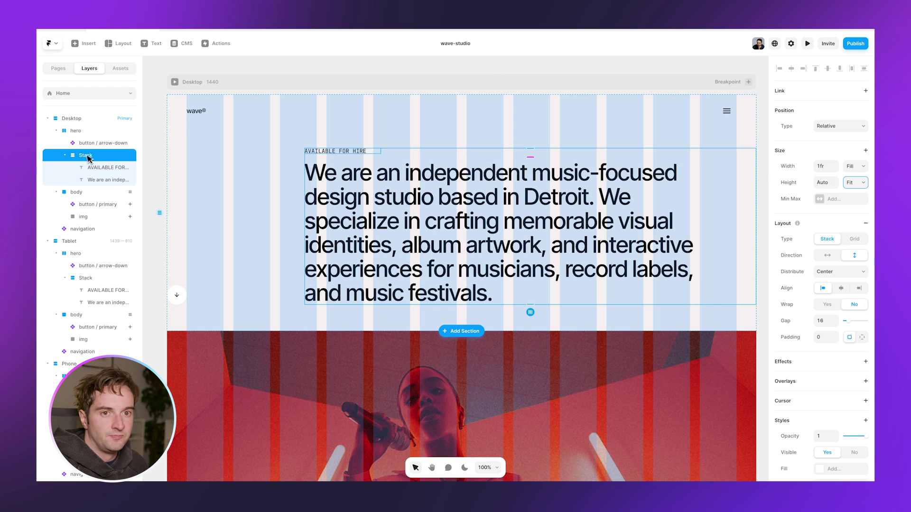
# Set the widths of the AVAILABLE FOR HIRE label and the heading in the desktop stack to Fill
pyautogui.click(97, 168)
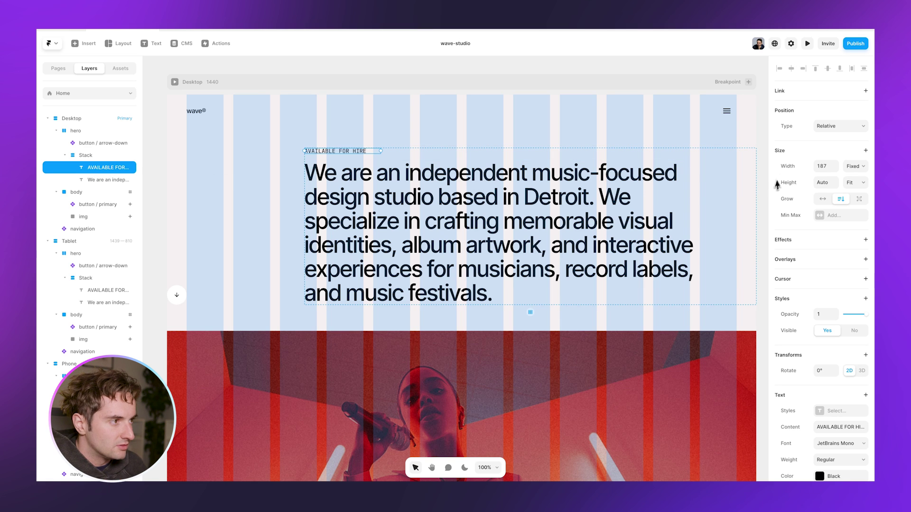
pyautogui.click(859, 170)
pyautogui.click(849, 184)
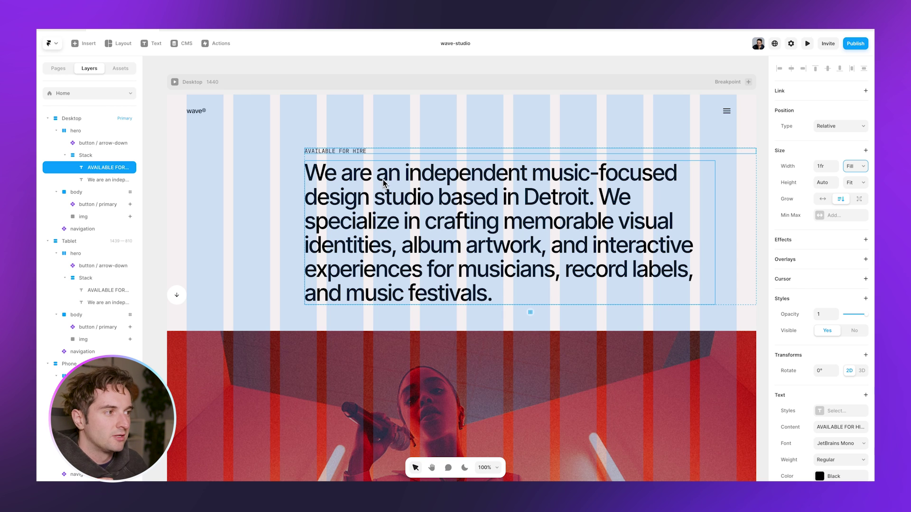
pyautogui.click(419, 186)
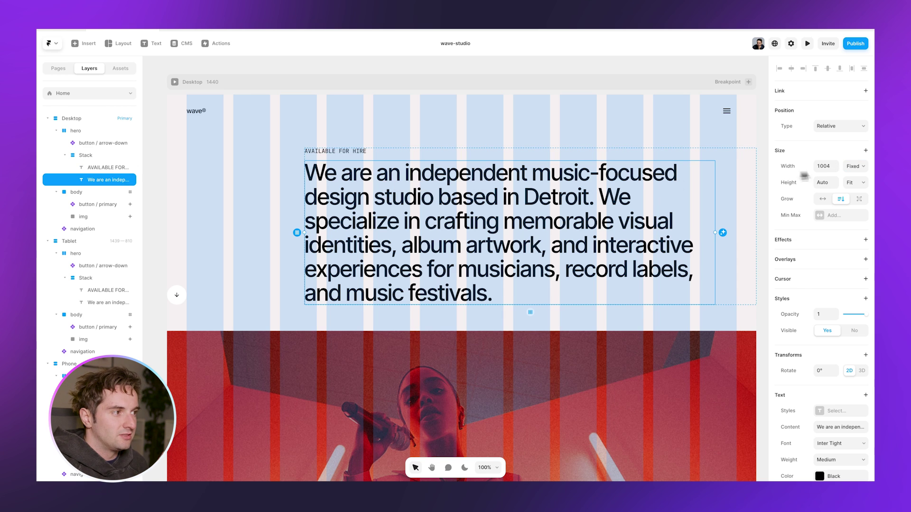
pyautogui.click(854, 166)
pyautogui.click(855, 184)
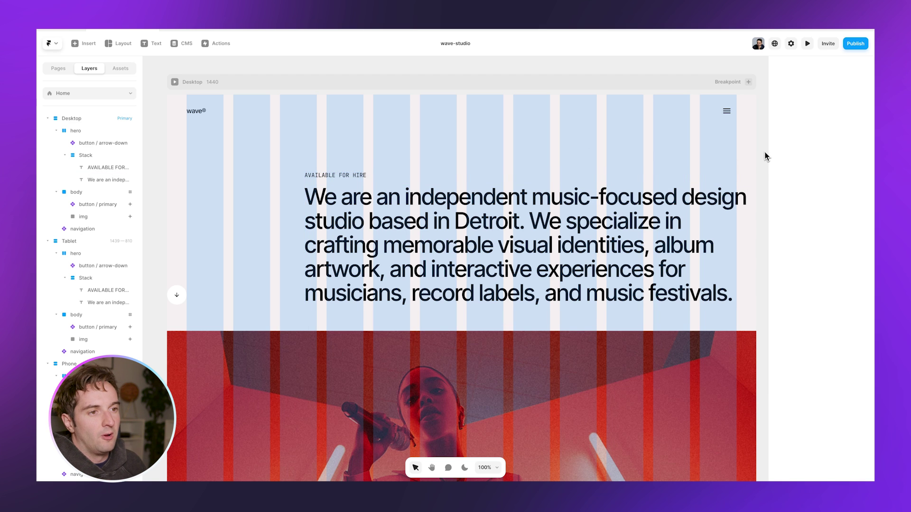
# Set both the width and the height of the desktop arrow-down button to Fit Content
pyautogui.scroll(-1, 764, 153)
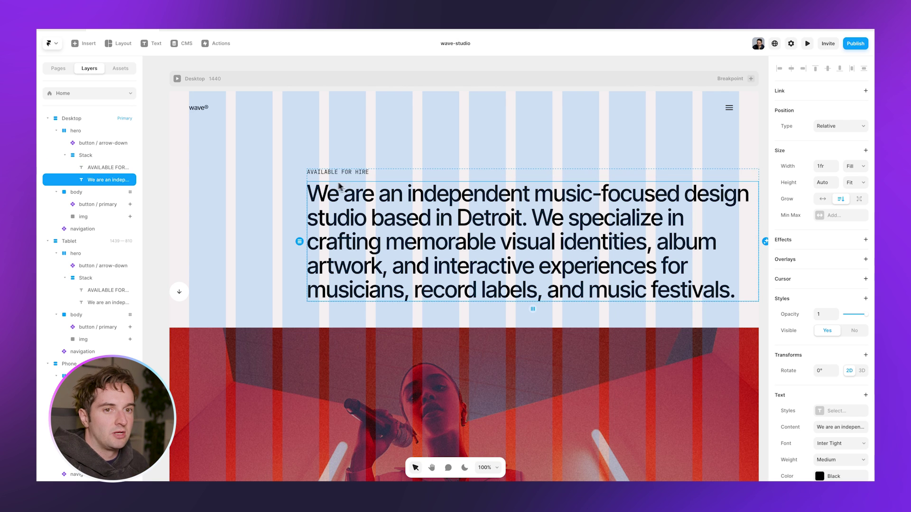
pyautogui.click(101, 162)
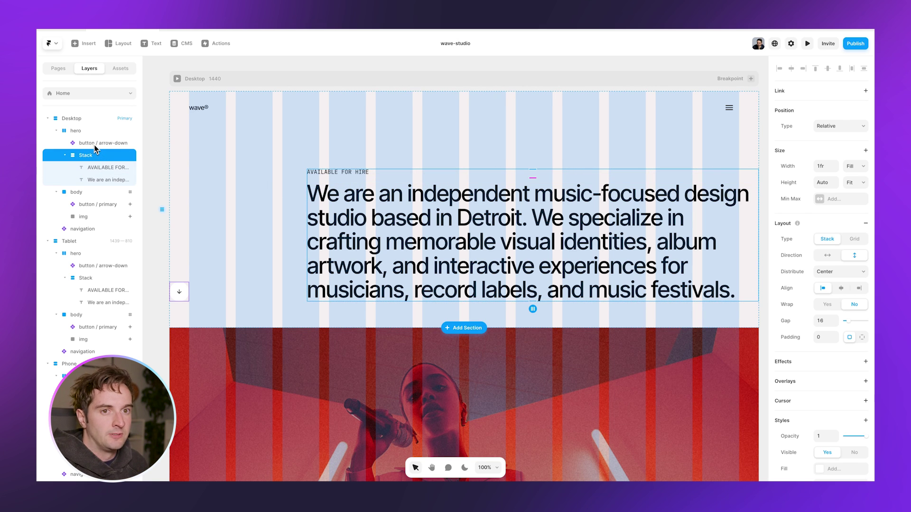
pyautogui.click(95, 143)
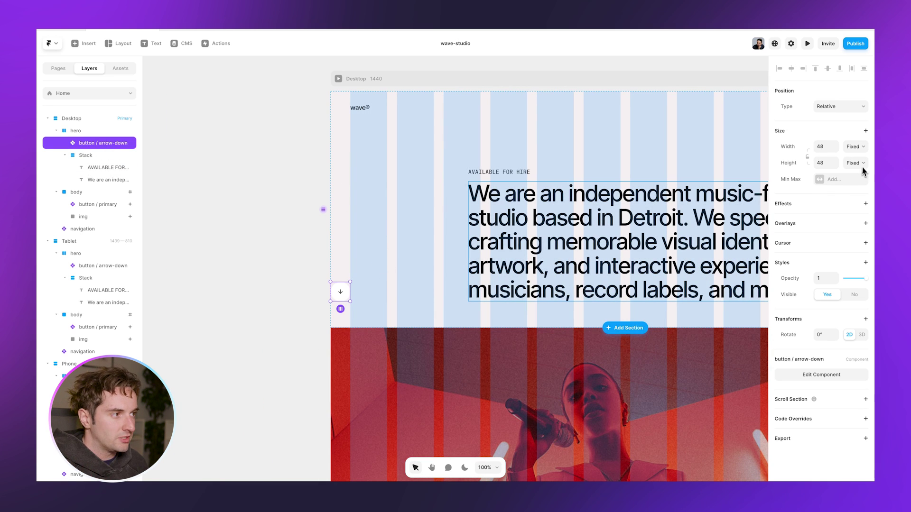
pyautogui.click(858, 147)
pyautogui.click(857, 172)
pyautogui.click(855, 164)
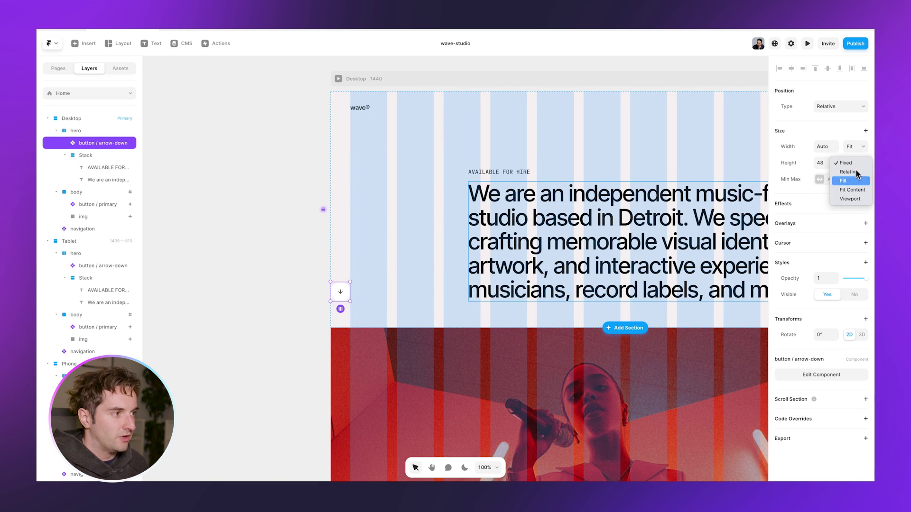
pyautogui.click(854, 190)
# Open the arrow-down button component to examine its size settings, then return to the Home page and select the desktop hero
pyautogui.doubleClick(341, 293)
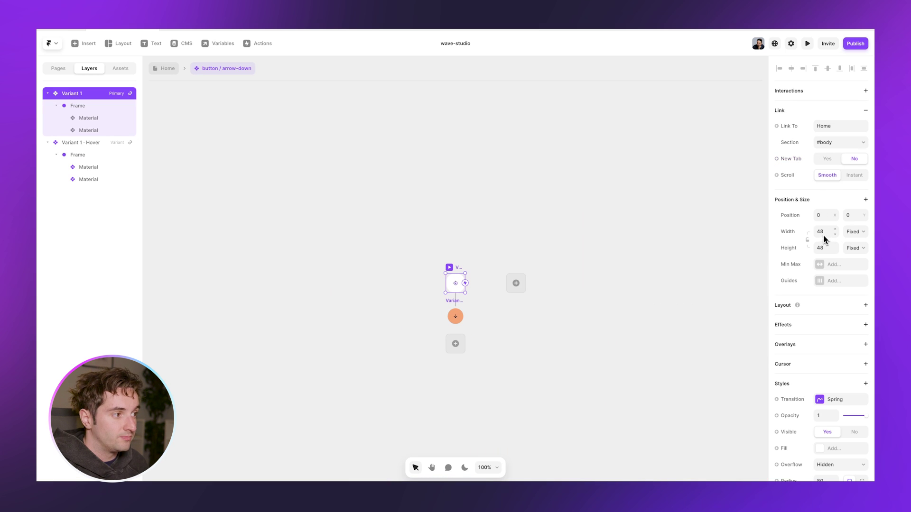
pyautogui.click(168, 68)
pyautogui.click(87, 135)
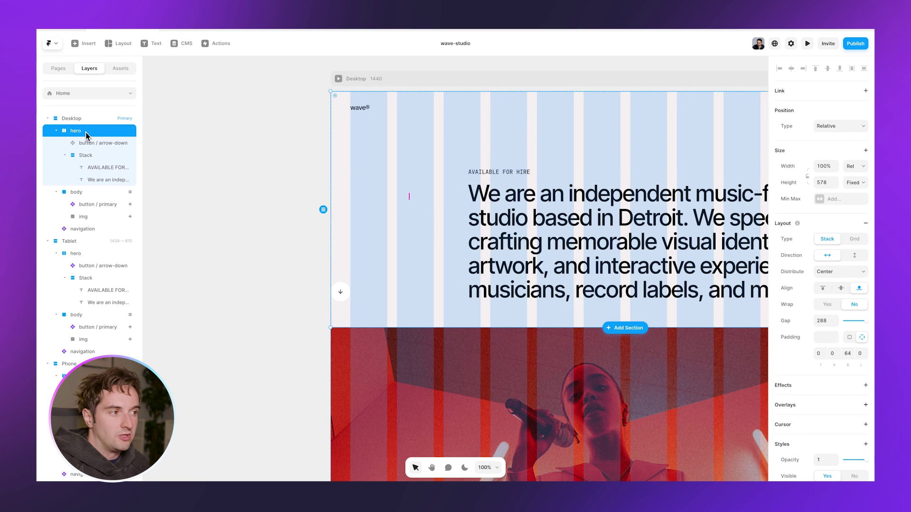
# Set the desktop hero's width to Fill and height to Fit Content, and give it 200 top padding
pyautogui.hscroll(5, 522, 237)
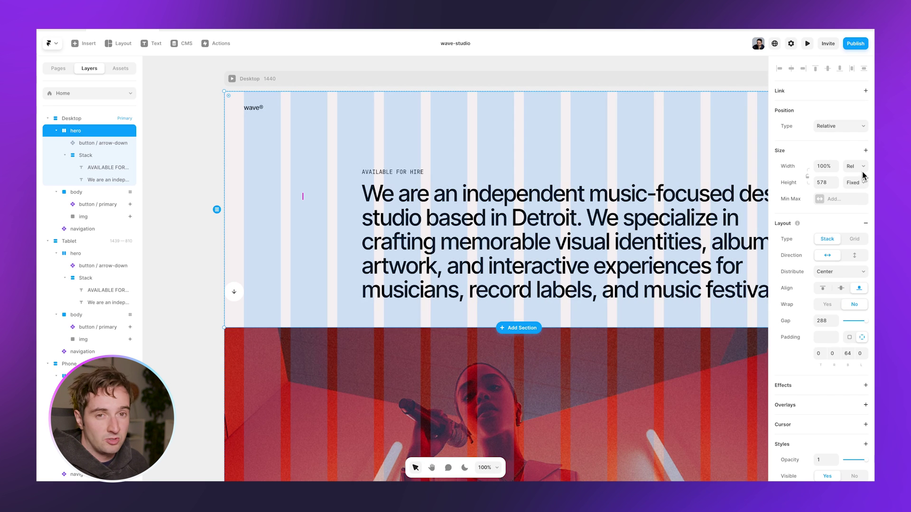
pyautogui.click(862, 169)
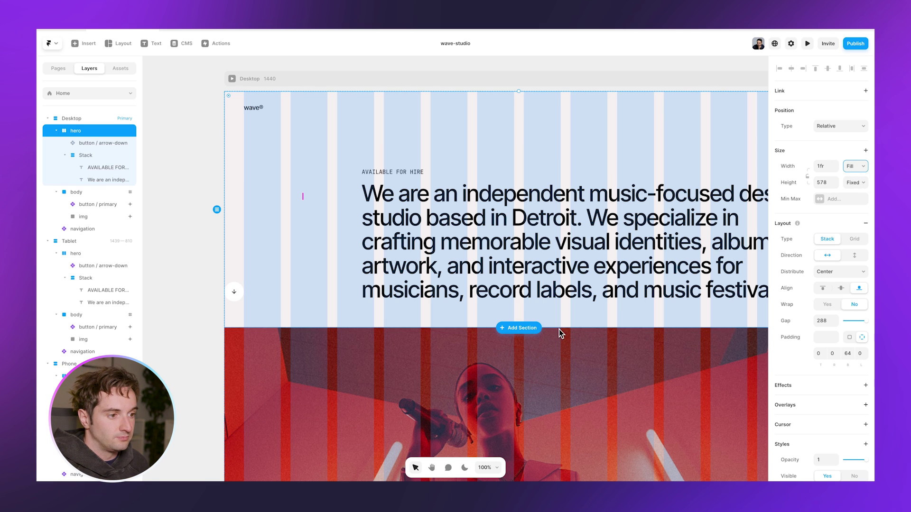
pyautogui.click(856, 183)
pyautogui.click(860, 213)
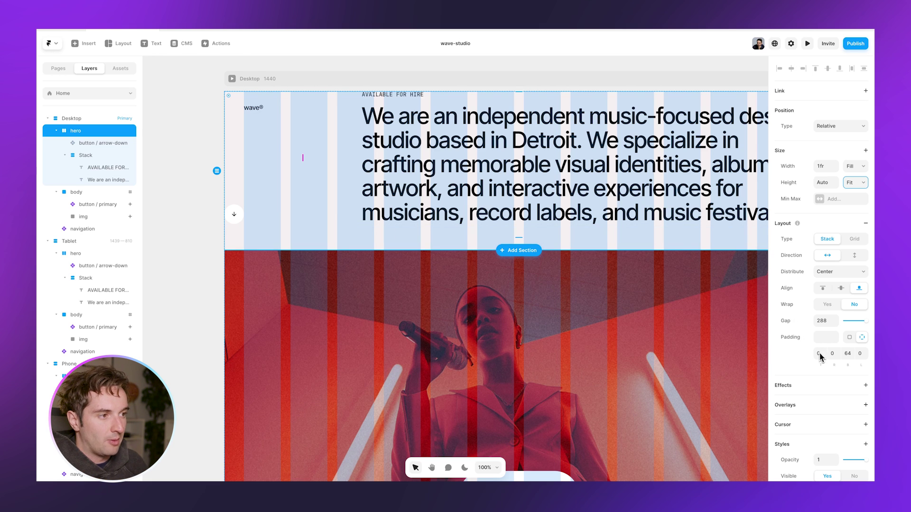
pyautogui.write('200')
pyautogui.press('Return')
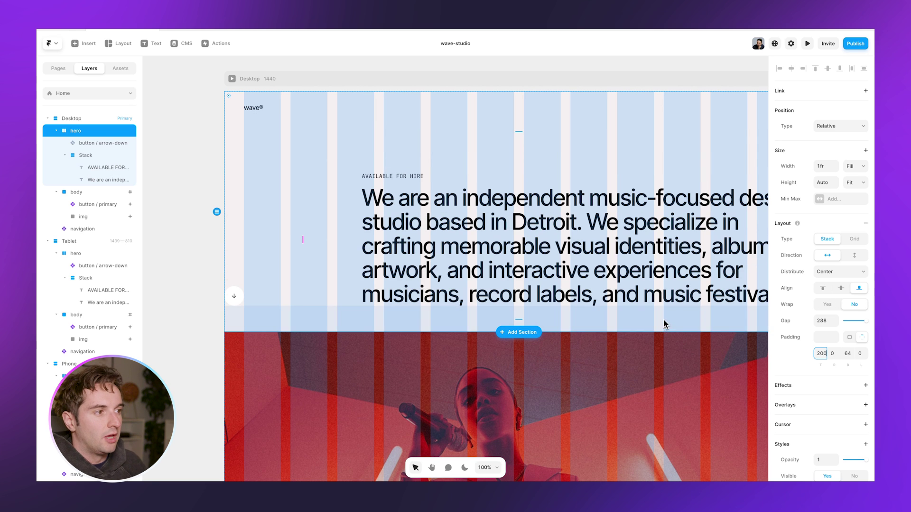
# Reset the width and height overrides of the heading text in the tablet hero
pyautogui.hscroll(8, 664, 323)
pyautogui.hscroll(8, 573, 237)
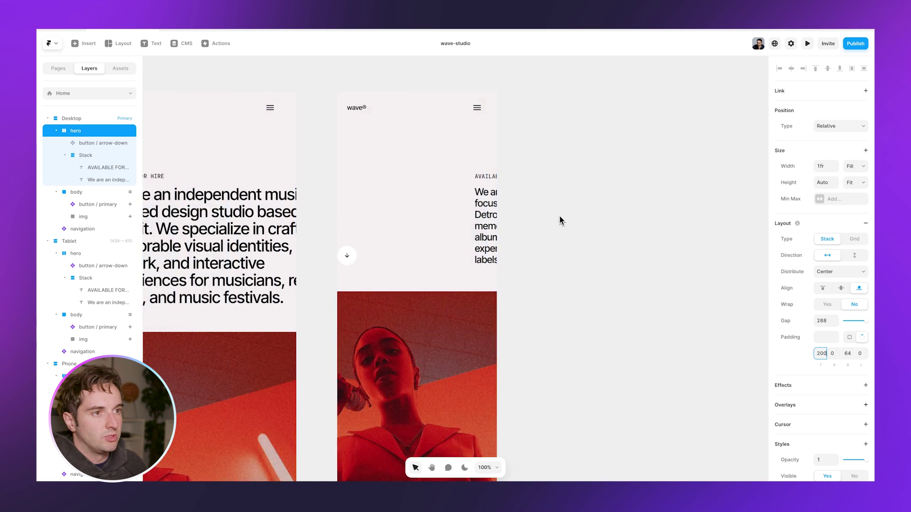
pyautogui.hscroll(-7, 394, 164)
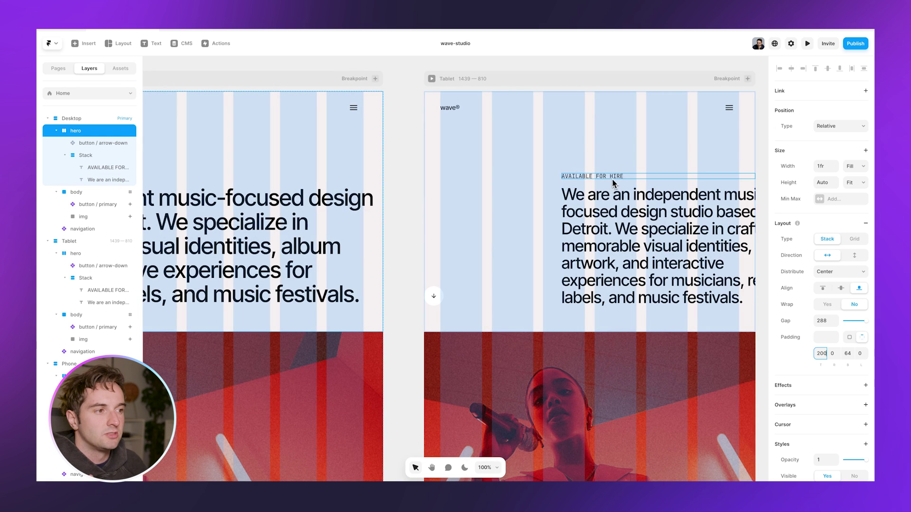
pyautogui.hscroll(-10, 612, 185)
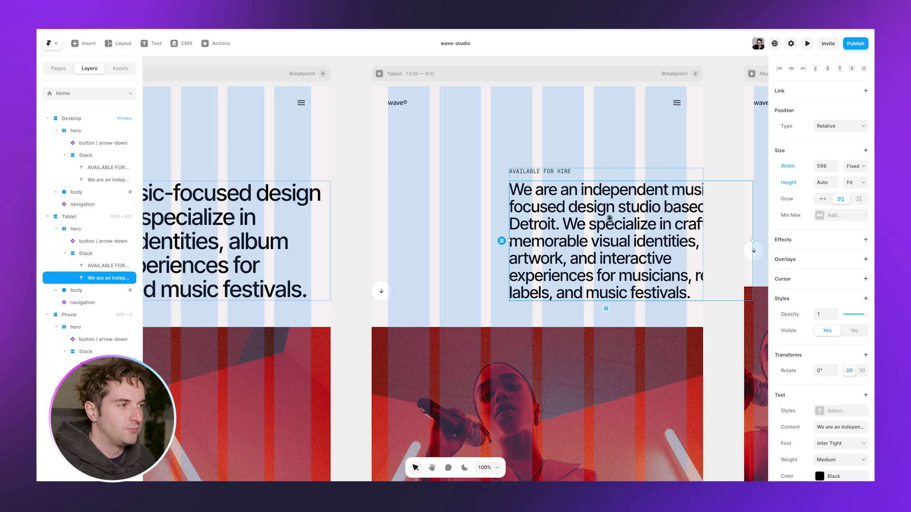
pyautogui.click(791, 168)
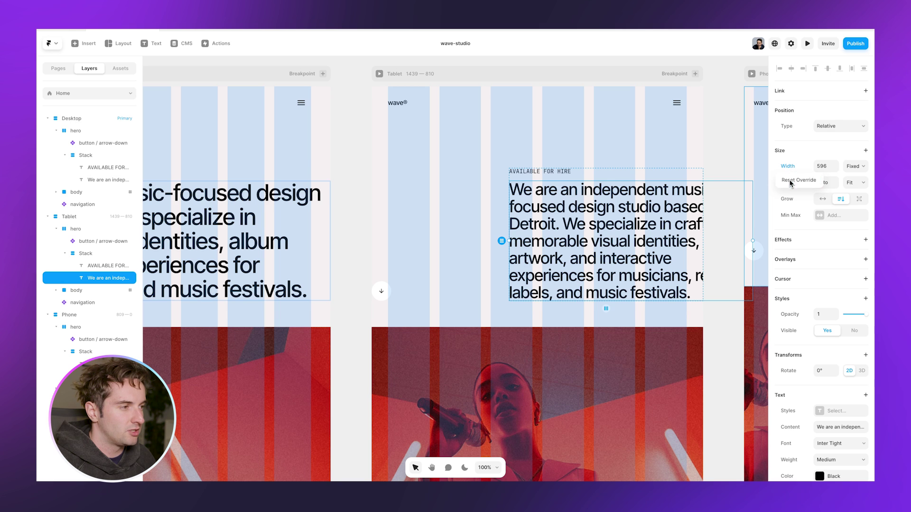
pyautogui.click(791, 179)
pyautogui.click(792, 184)
pyautogui.click(793, 199)
# Reset the size overrides of the AVAILABLE FOR HIRE label in the tablet hero
pyautogui.click(550, 175)
pyautogui.click(788, 183)
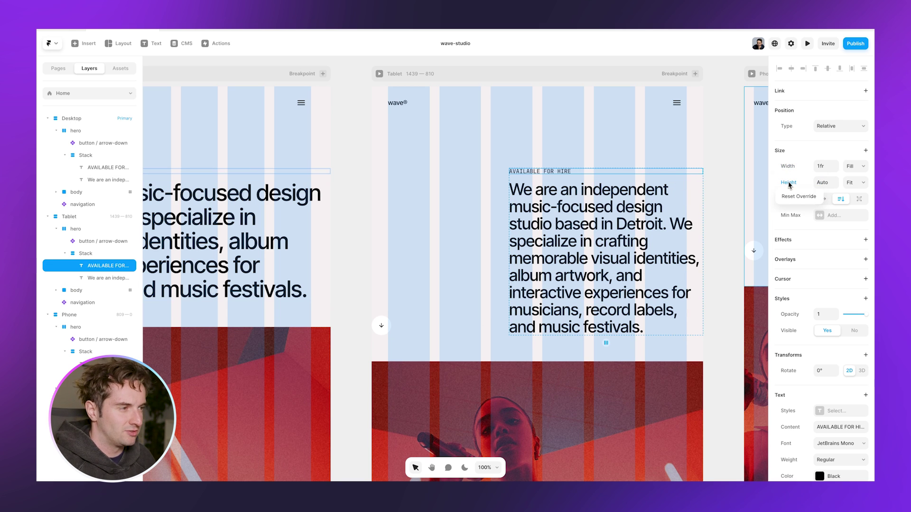
pyautogui.click(797, 198)
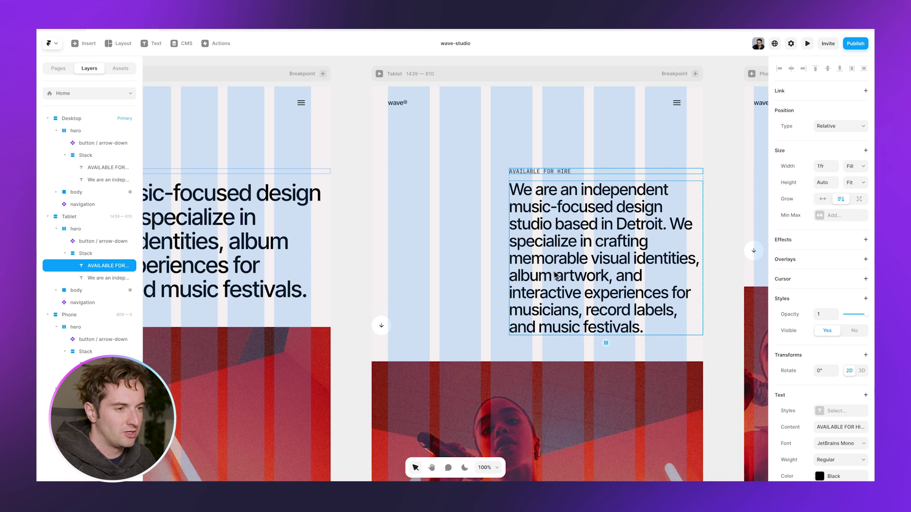
pyautogui.hscroll(3, 550, 277)
pyautogui.hscroll(-3, 549, 277)
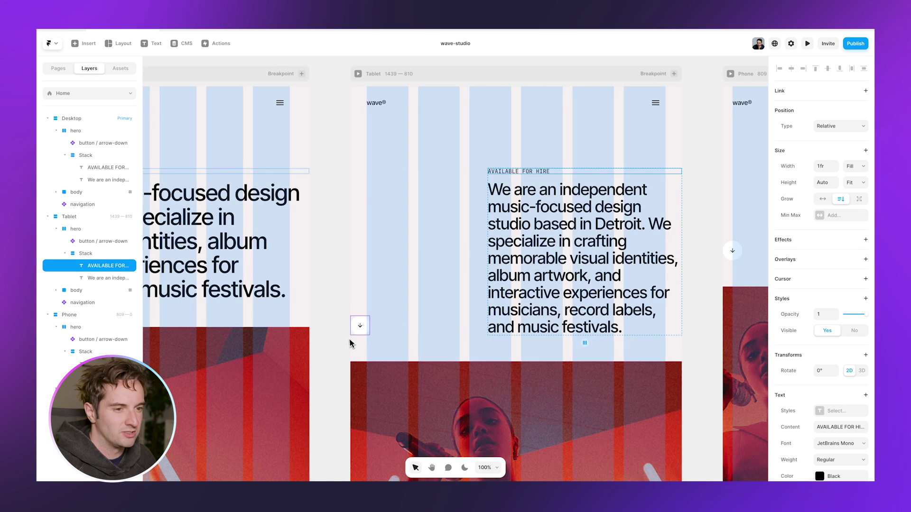
# Check the tablet arrow-down button's sizing, then reset the width and height overrides of the phone hero's AVAILABLE FOR HIRE label
pyautogui.click(360, 325)
pyautogui.hscroll(8, 549, 226)
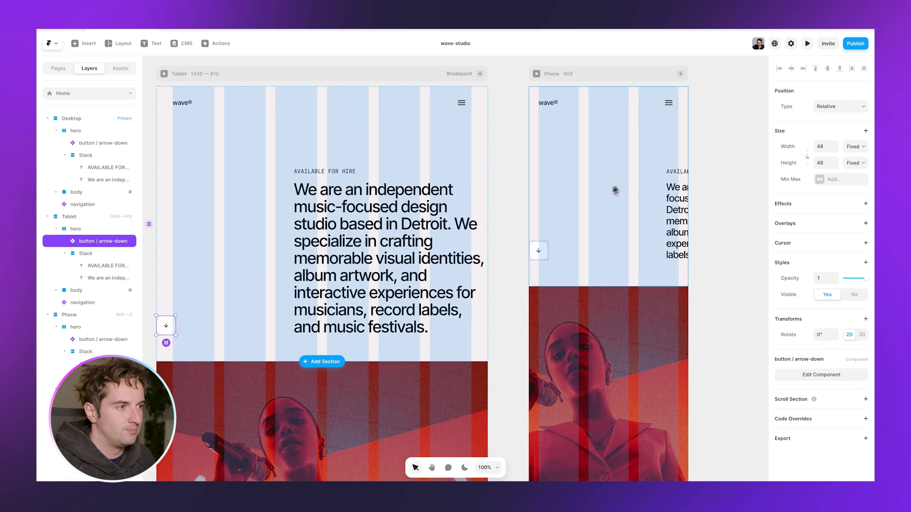
pyautogui.click(670, 172)
pyautogui.click(799, 180)
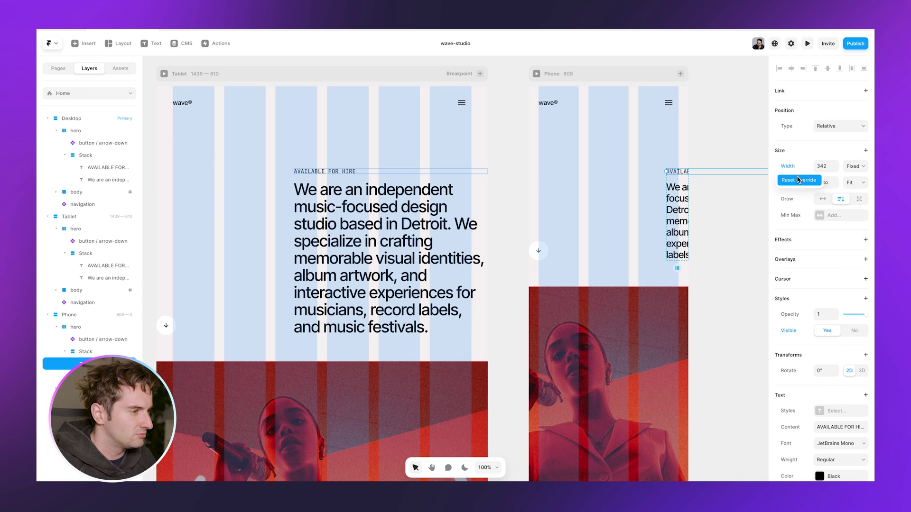
pyautogui.click(798, 180)
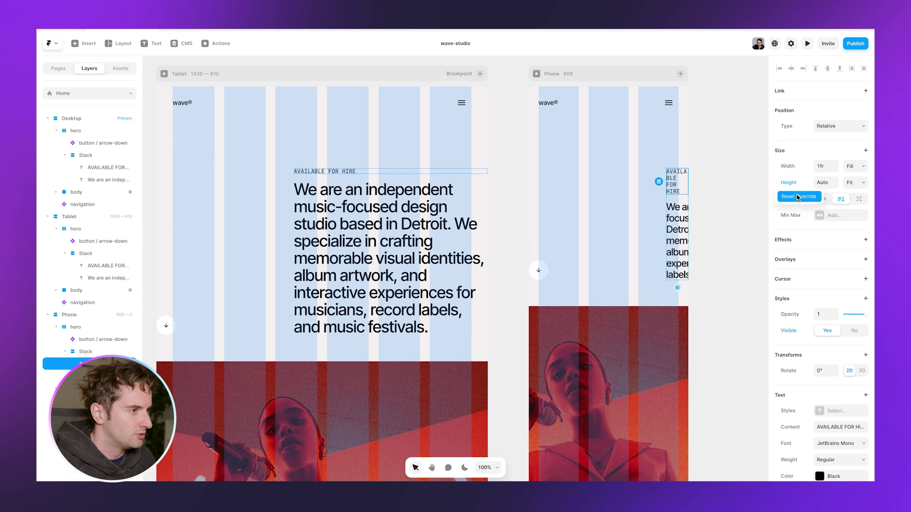
# Reset the width and height overrides of the heading text in the phone hero
pyautogui.click(700, 220)
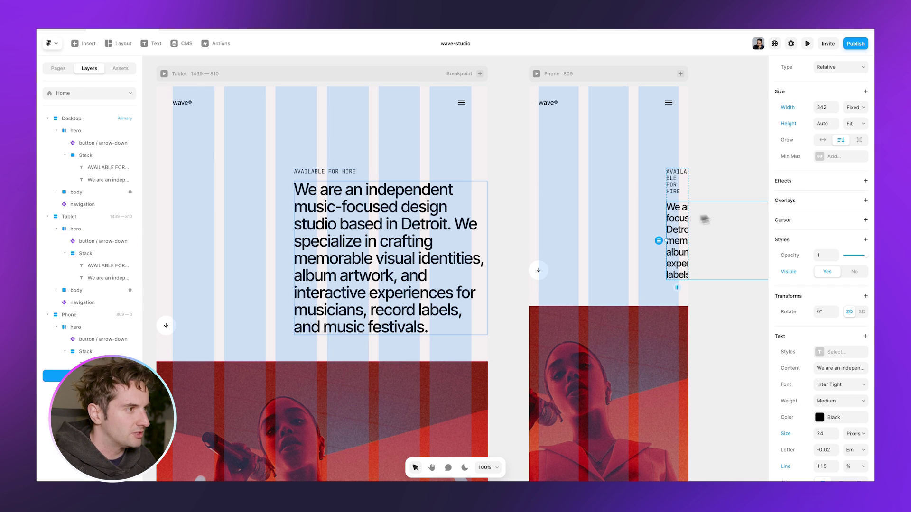
pyautogui.click(798, 122)
pyautogui.click(799, 121)
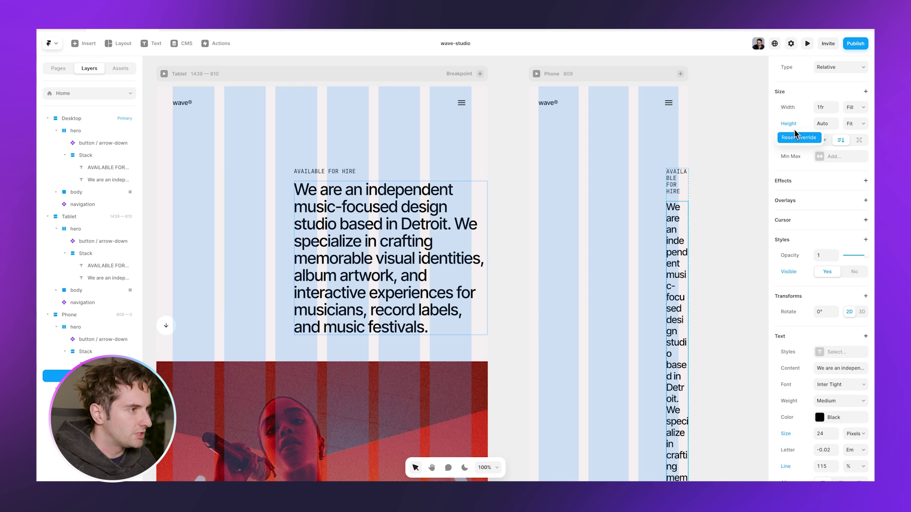
pyautogui.click(798, 138)
# Set the gap of the tablet hero stack to 80
pyautogui.scroll(-8, 631, 258)
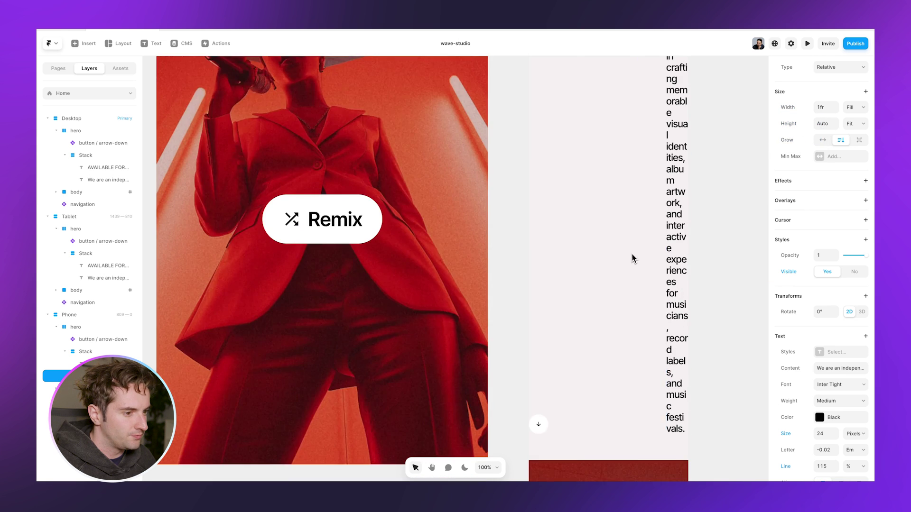
pyautogui.click(538, 424)
pyautogui.click(135, 326)
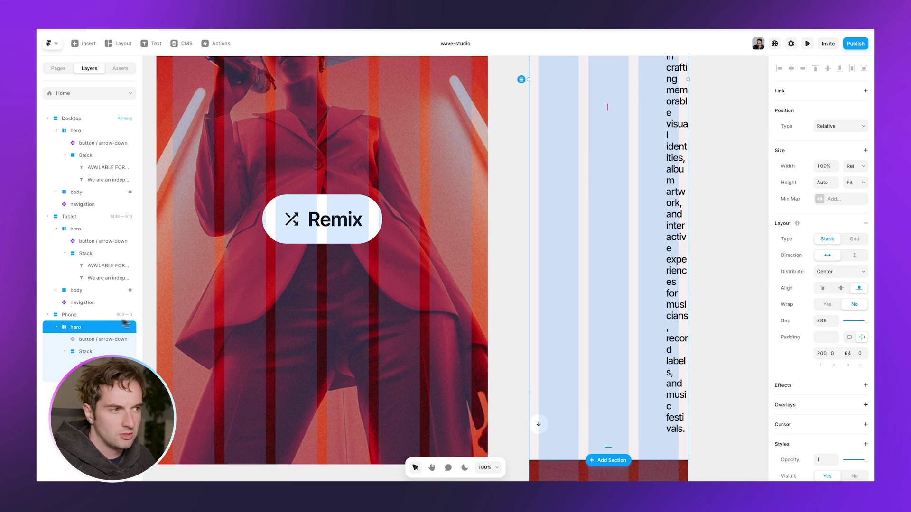
pyautogui.scroll(-8, 645, 217)
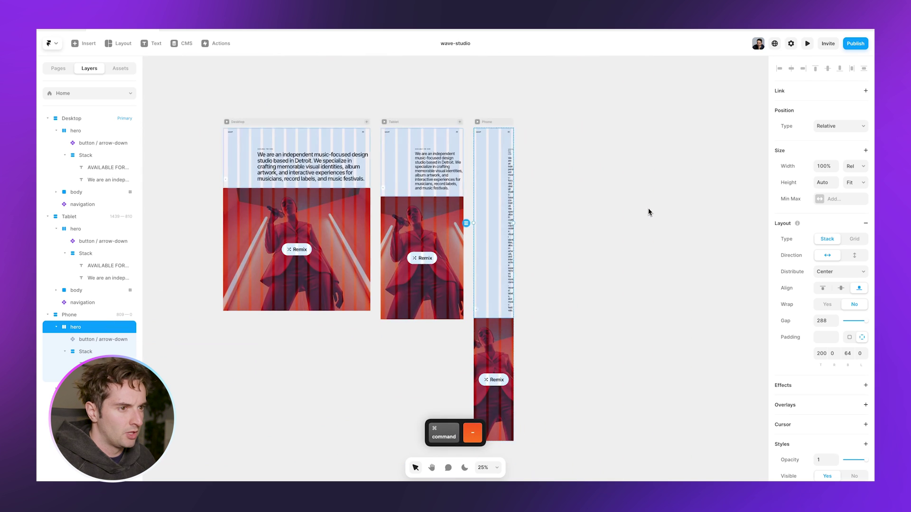
pyautogui.click(648, 210)
pyautogui.hscroll(-5, 651, 207)
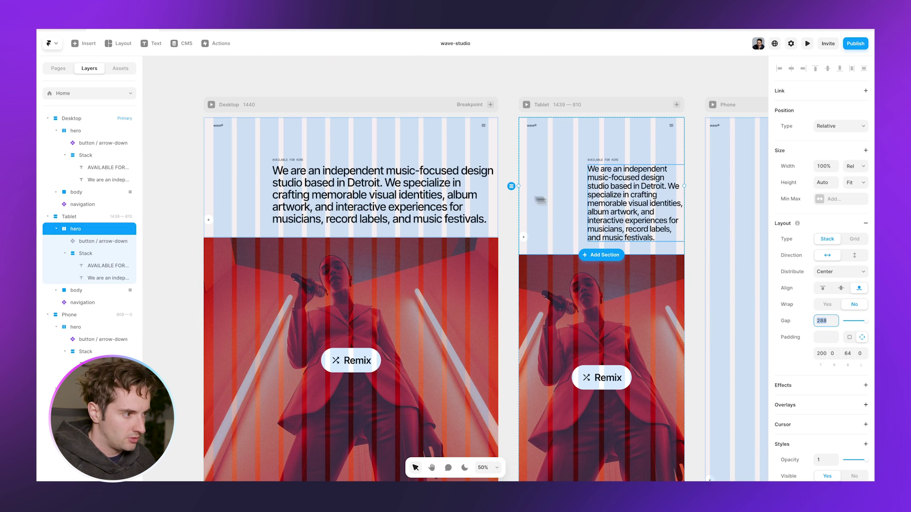
pyautogui.write('80')
pyautogui.press('Return')
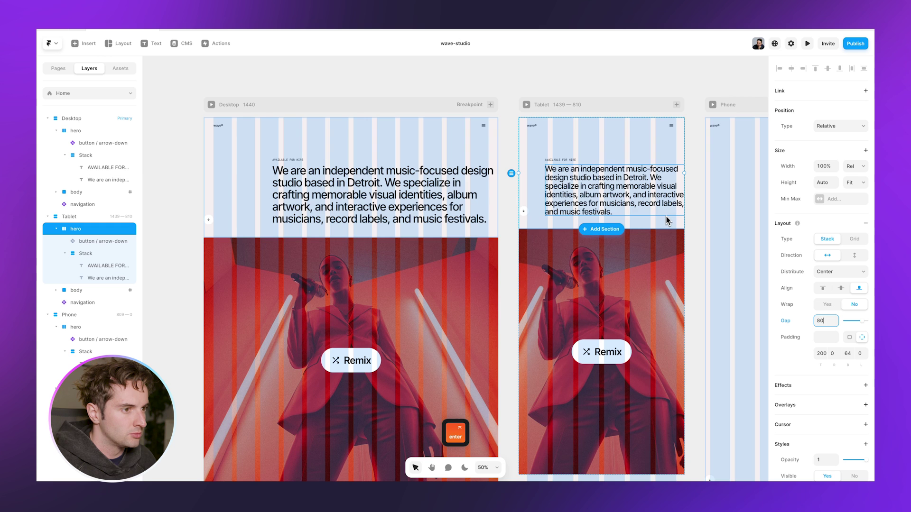
# Change the phone hero's stack direction to vertical
pyautogui.hscroll(5, 615, 205)
pyautogui.click(571, 233)
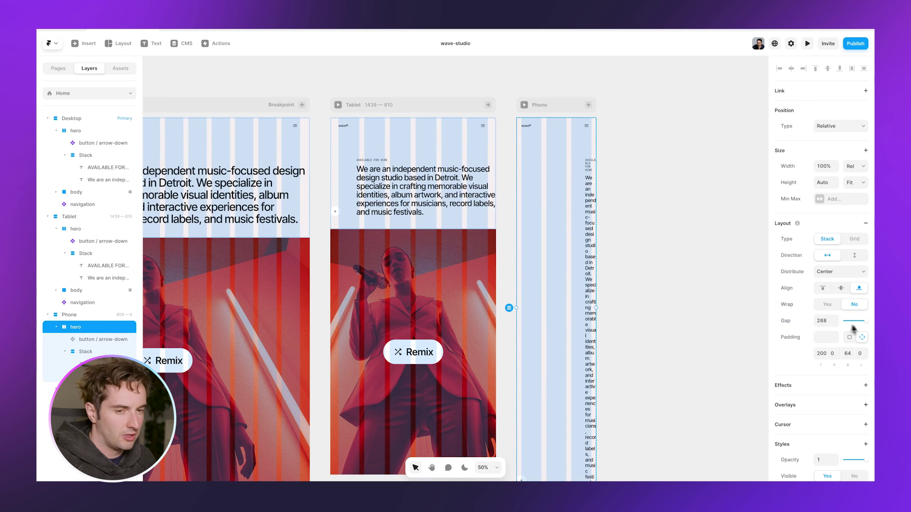
pyautogui.click(64, 352)
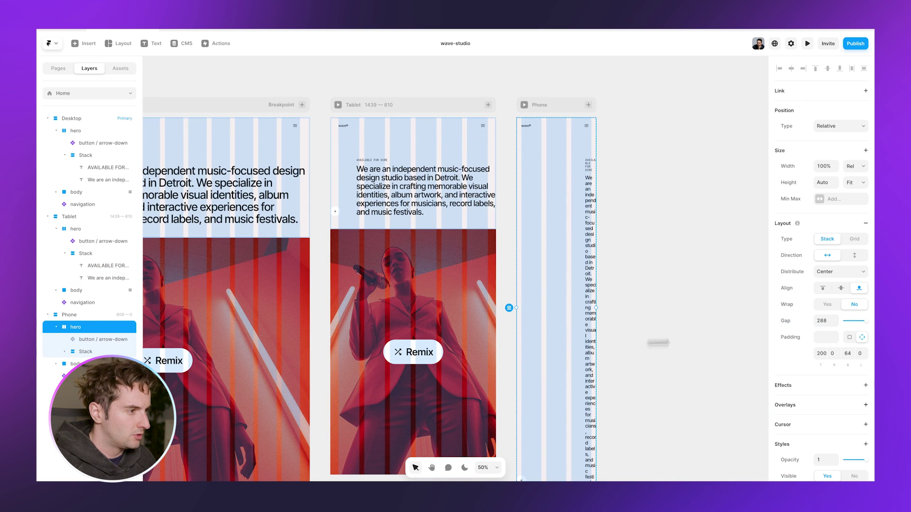
pyautogui.click(854, 255)
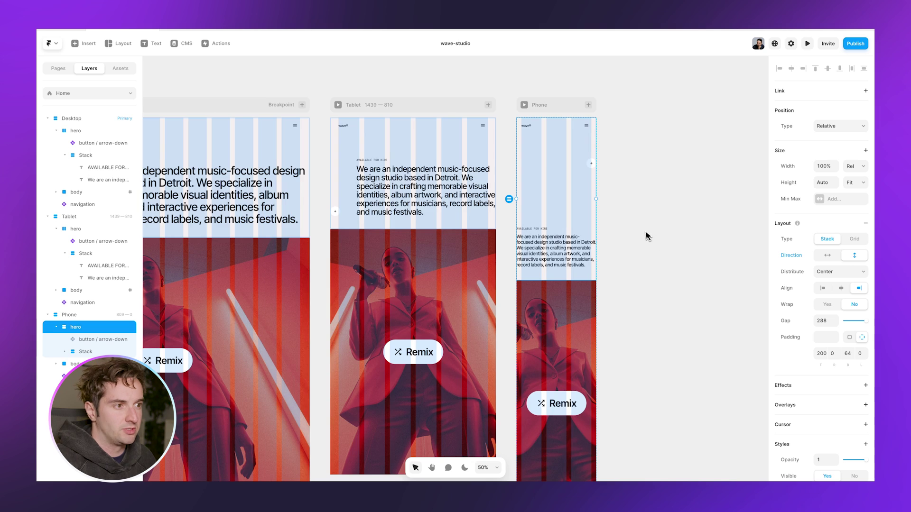
# Set the gap of the phone hero stack to 24
pyautogui.scroll(5, 648, 236)
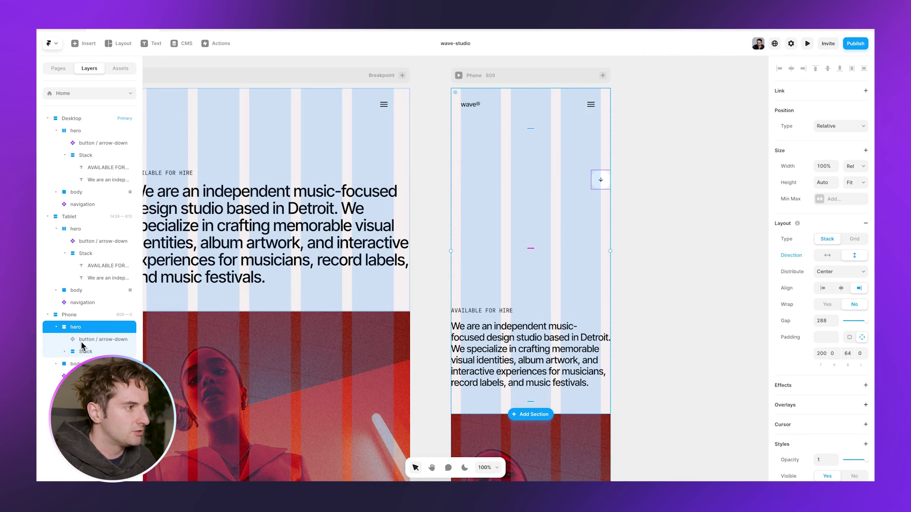
pyautogui.click(825, 320)
pyautogui.write('24')
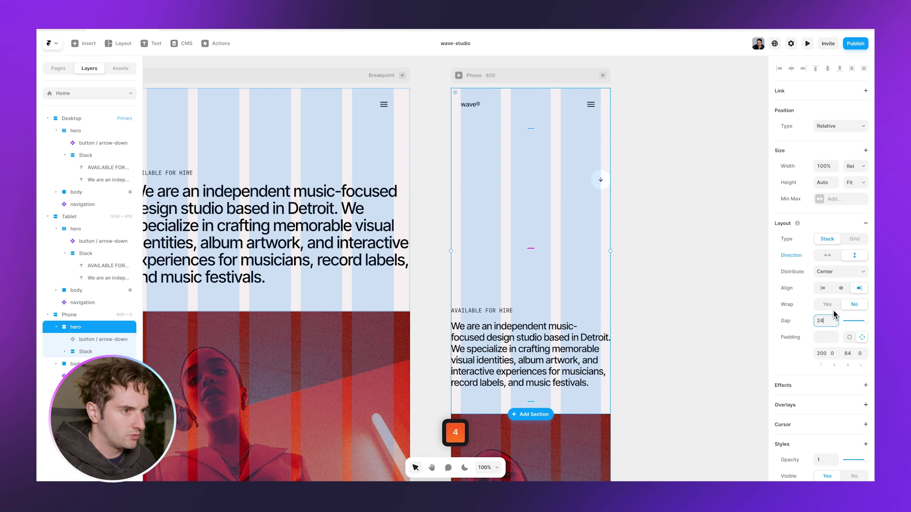
pyautogui.press('Return')
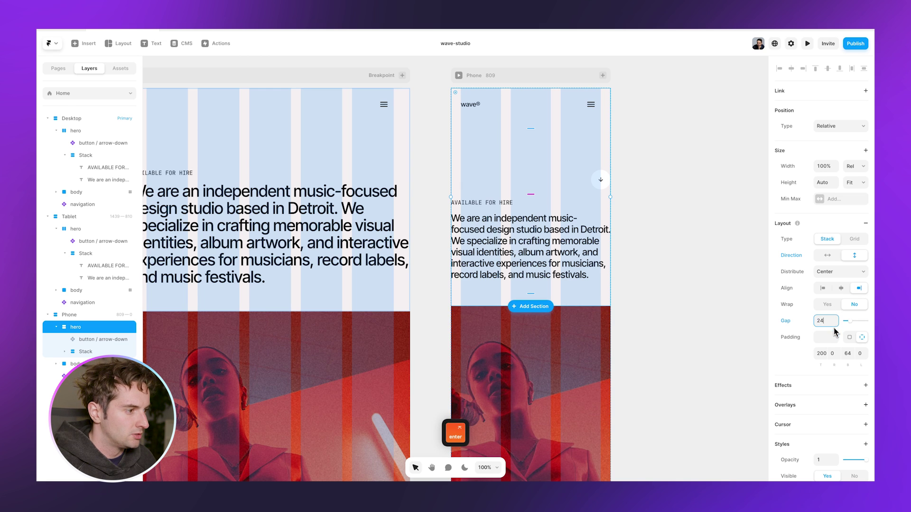
pyautogui.click(665, 215)
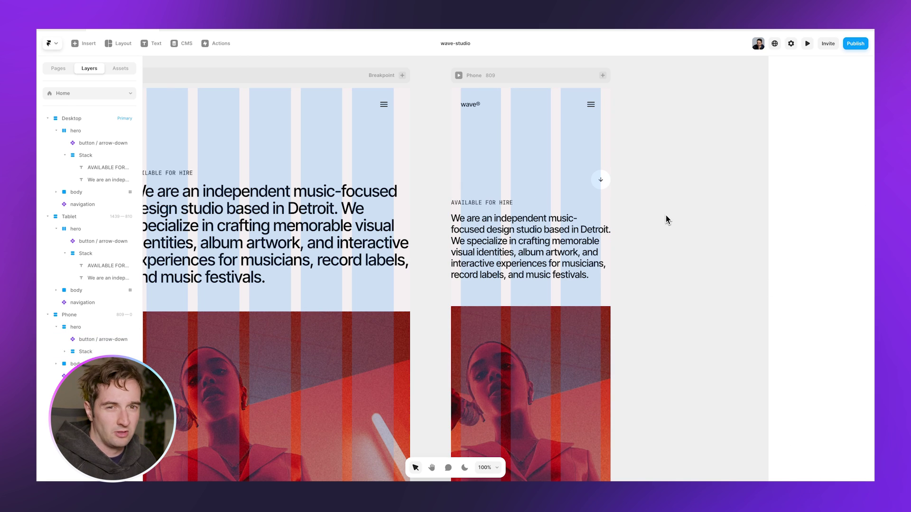
# Move the phone hero's arrow-down button below the text stack and align the hero's contents to the left
pyautogui.click(601, 179)
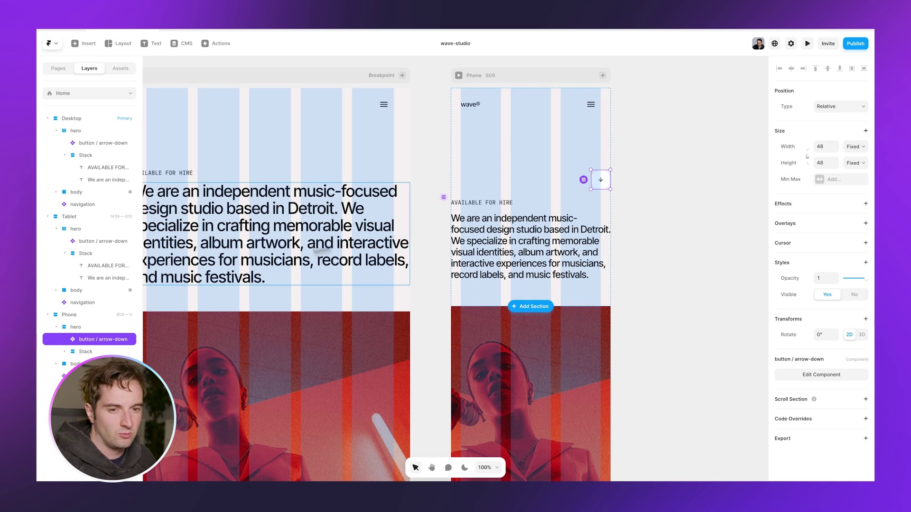
pyautogui.moveTo(95, 342); pyautogui.dragTo(86, 354)
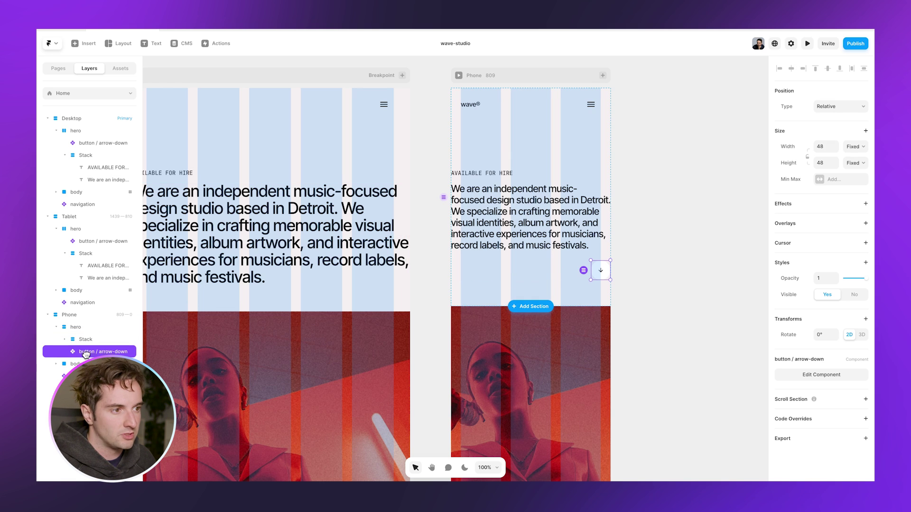
pyautogui.click(78, 329)
pyautogui.click(823, 288)
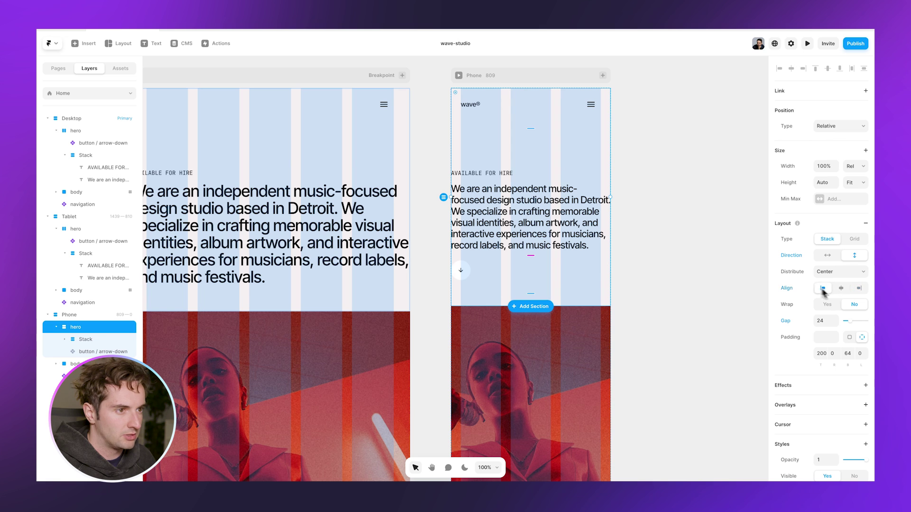
pyautogui.click(723, 284)
# Review the tablet and desktop heroes, then preview the page at varying widths to examine how the layout responds
pyautogui.hscroll(-10, 682, 249)
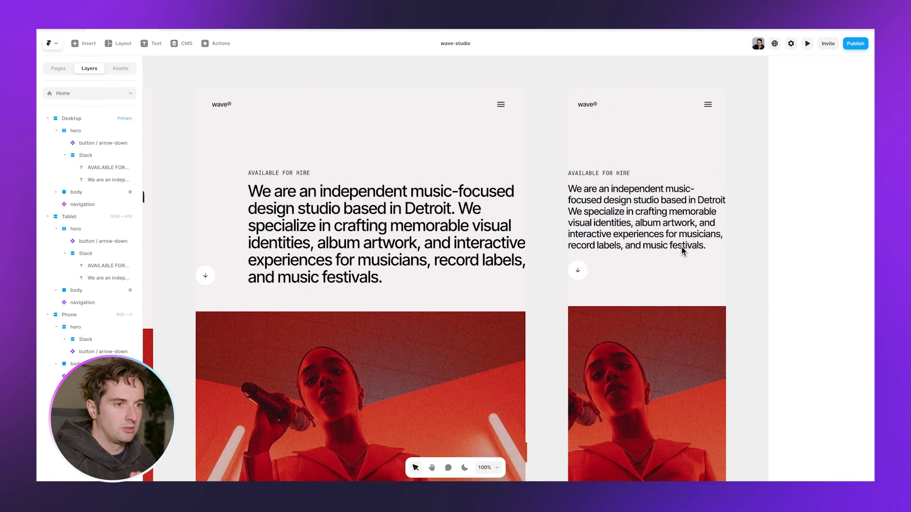
pyautogui.hscroll(-2, 452, 263)
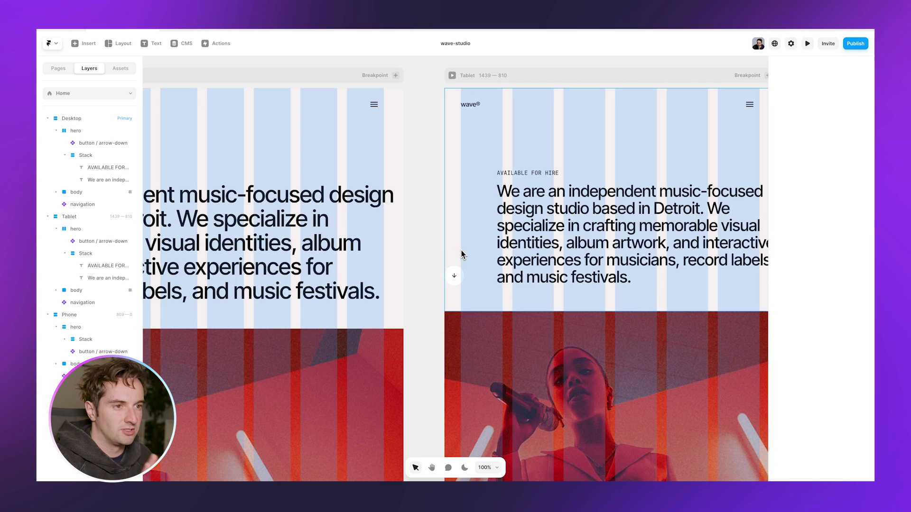
pyautogui.hscroll(-4, 459, 251)
pyautogui.hscroll(-2, 459, 251)
pyautogui.press('space')
pyautogui.moveTo(602, 246); pyautogui.dragTo(783, 242)
pyautogui.click(186, 65)
pyautogui.click(183, 62)
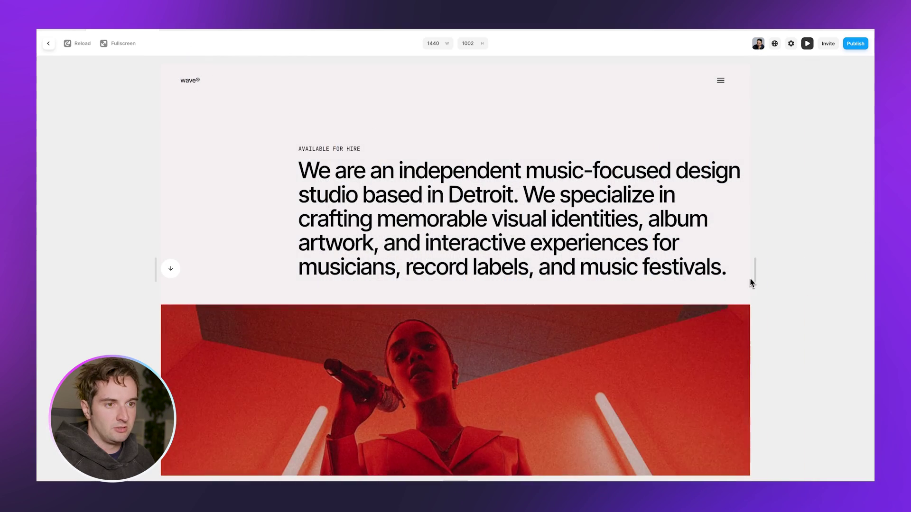
pyautogui.moveTo(867, 266); pyautogui.dragTo(585, 287)
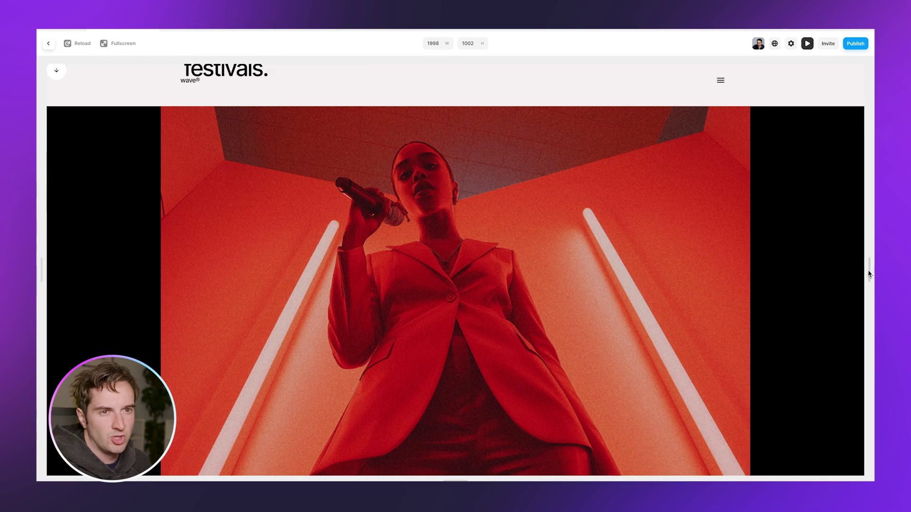
# Examine how the hero and the image section respond in the preview at narrower widths and a reduced height
pyautogui.moveTo(868, 270); pyautogui.dragTo(635, 270)
pyautogui.scroll(-3, 589, 245)
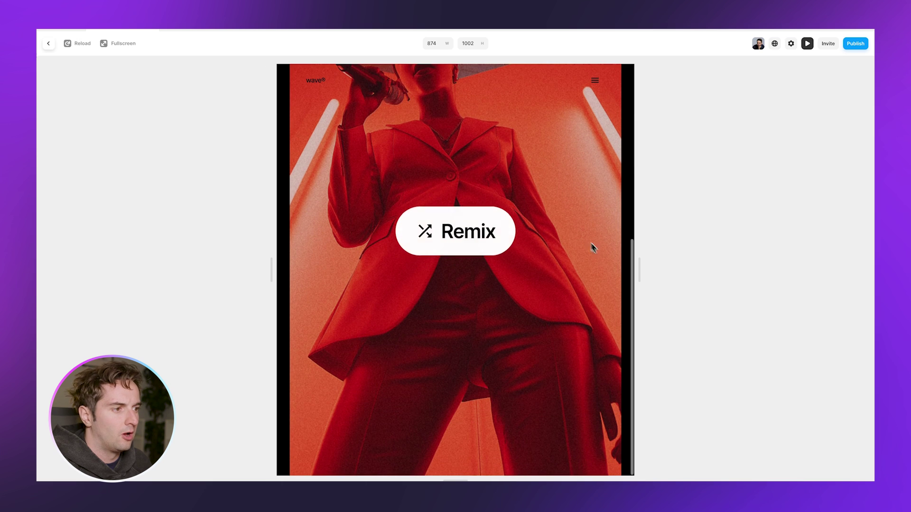
pyautogui.scroll(5, 588, 244)
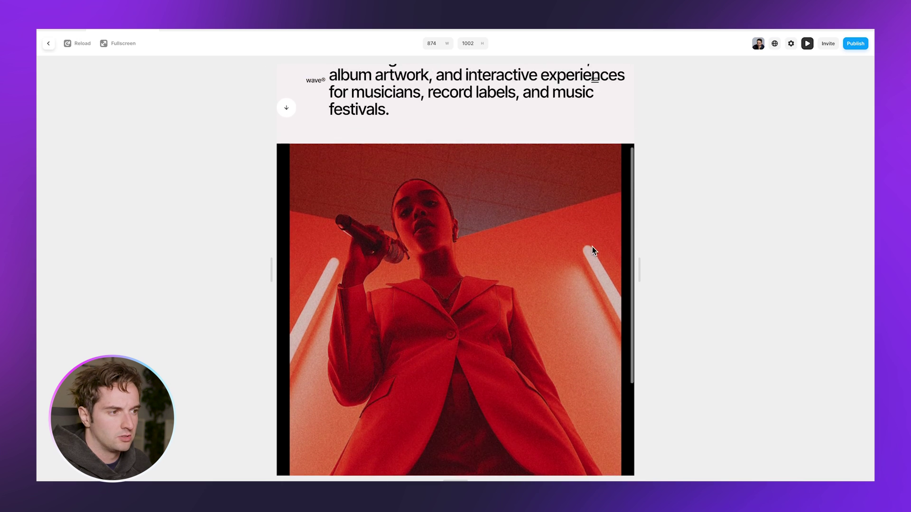
pyautogui.scroll(-3, 593, 252)
pyautogui.moveTo(633, 275); pyautogui.dragTo(613, 278)
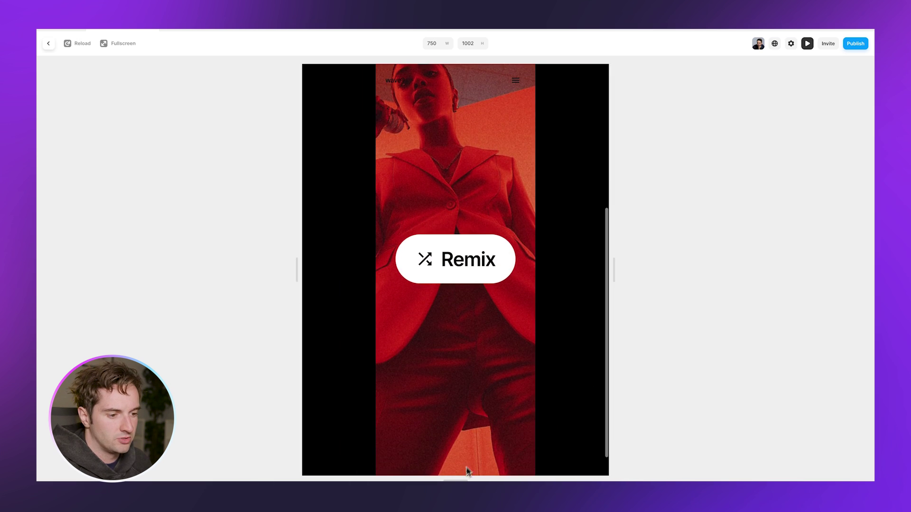
pyautogui.moveTo(456, 480); pyautogui.dragTo(457, 441)
pyautogui.scroll(4, 472, 372)
pyautogui.press('Escape')
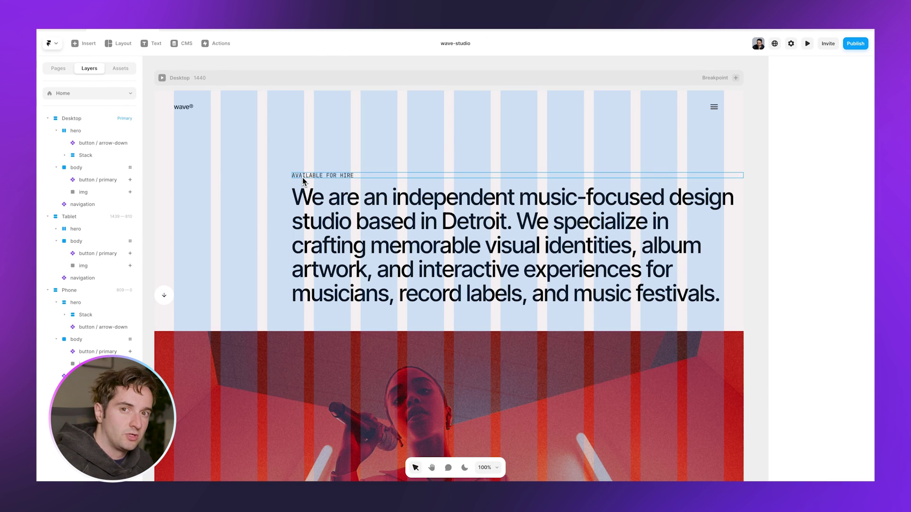
# Set the height of the desktop body section to Viewport at 100vh
pyautogui.scroll(-5, 457, 209)
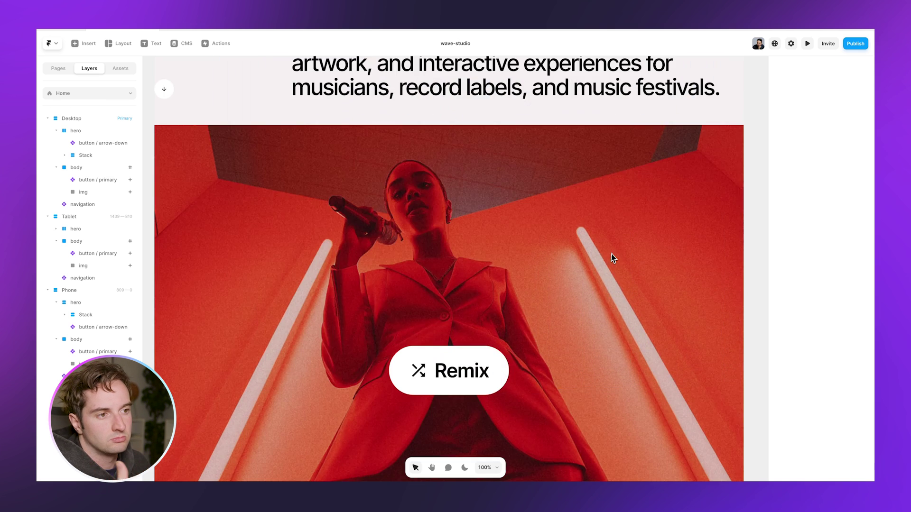
pyautogui.click(613, 258)
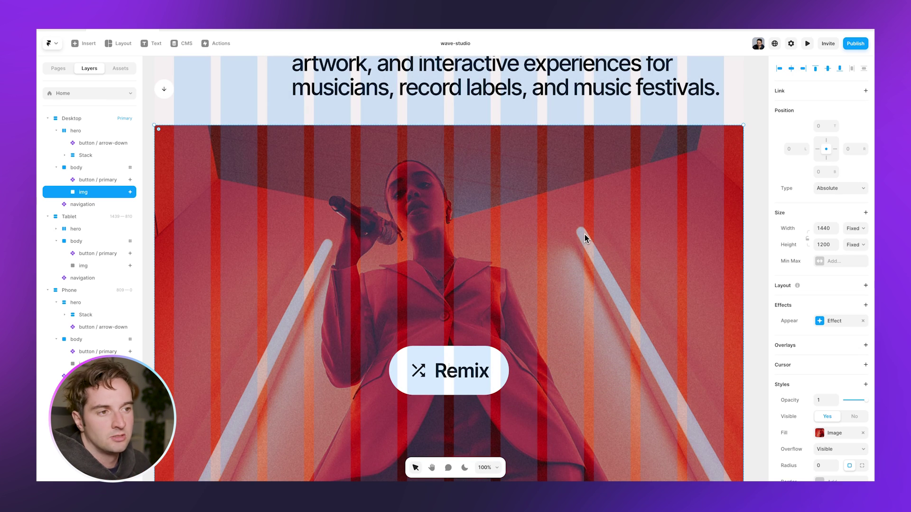
pyautogui.click(82, 170)
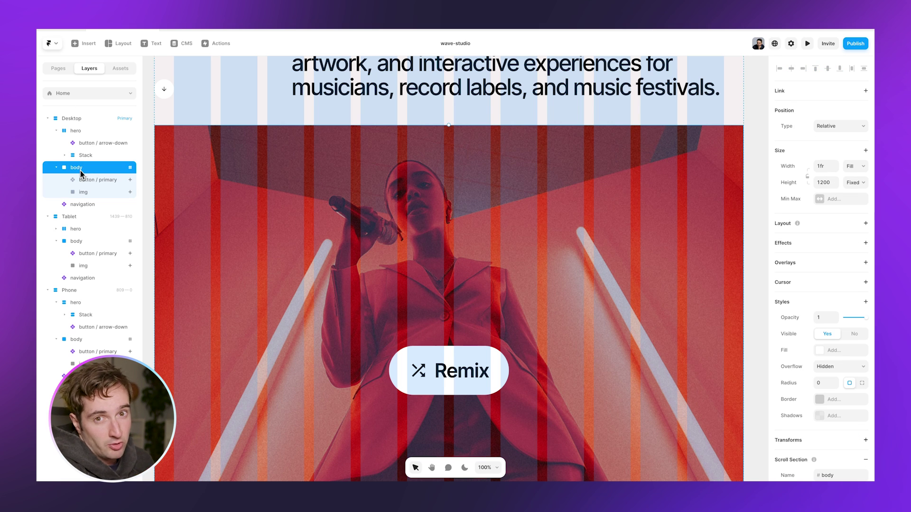
pyautogui.click(83, 180)
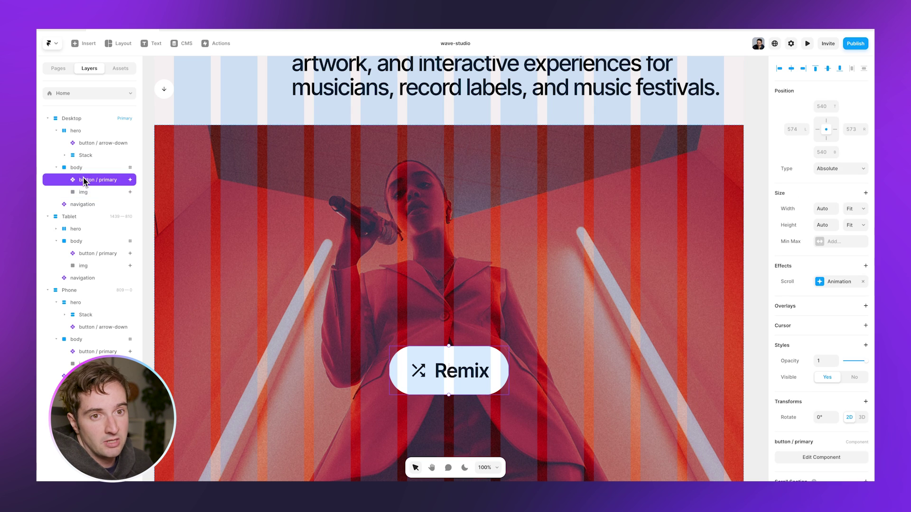
pyautogui.click(86, 192)
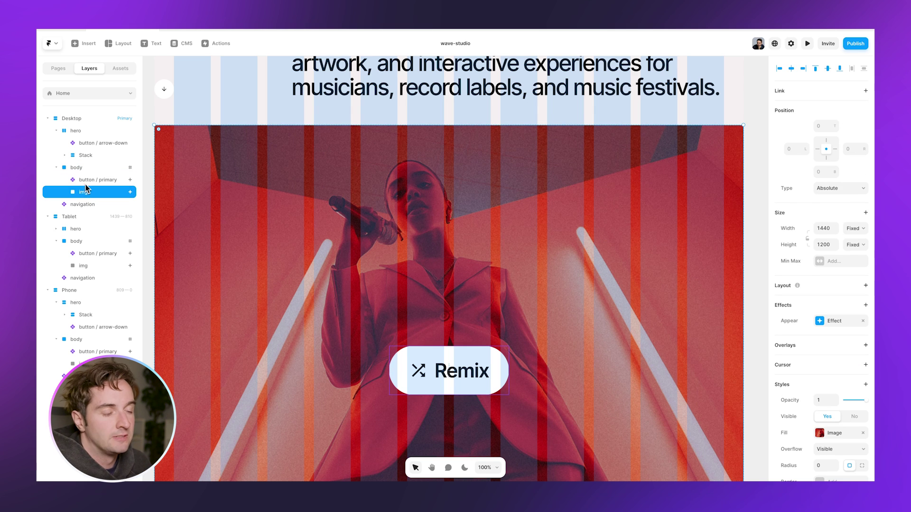
pyautogui.click(83, 169)
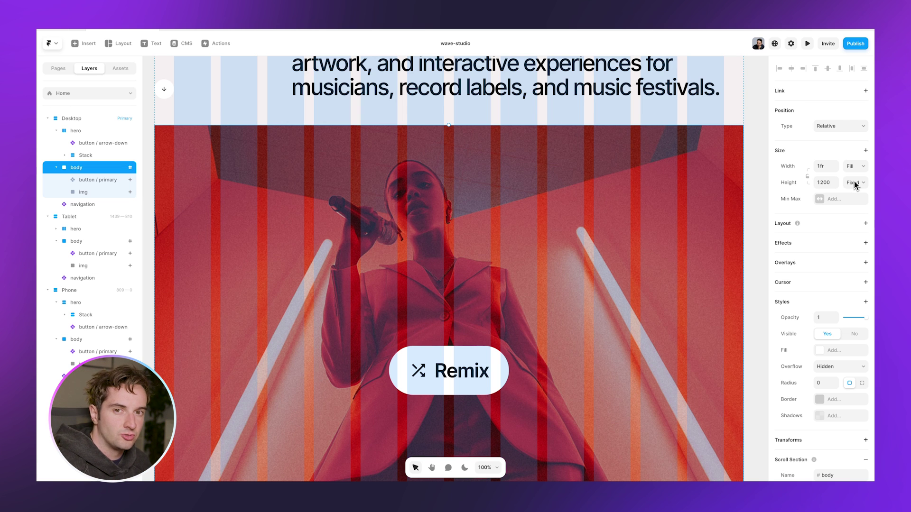
pyautogui.scroll(-3, 725, 189)
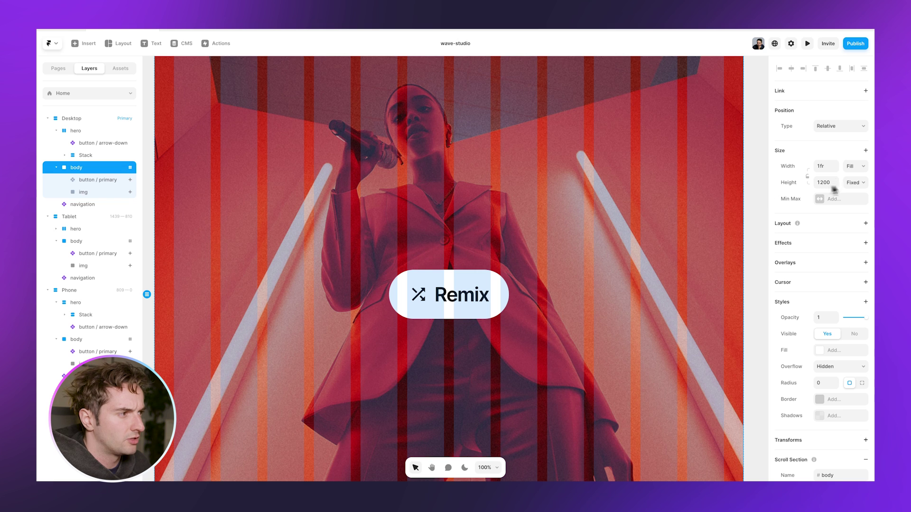
pyautogui.click(853, 182)
pyautogui.click(856, 223)
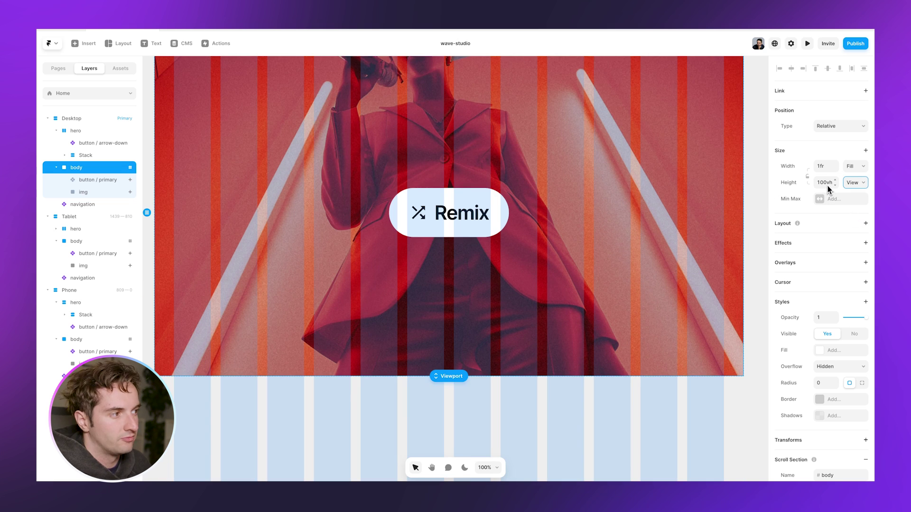
pyautogui.scroll(2, 734, 201)
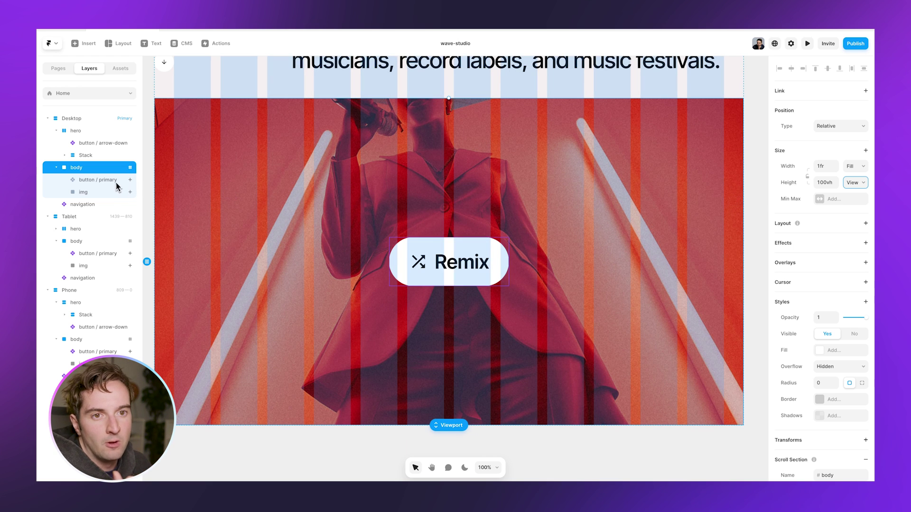
# Make the desktop body's background image relative in size, with width and height both at 100%
pyautogui.click(92, 193)
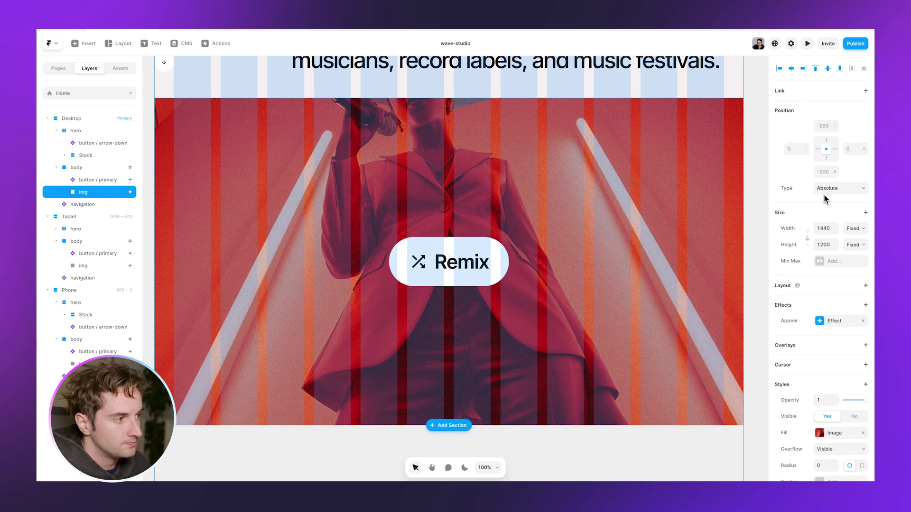
pyautogui.click(859, 237)
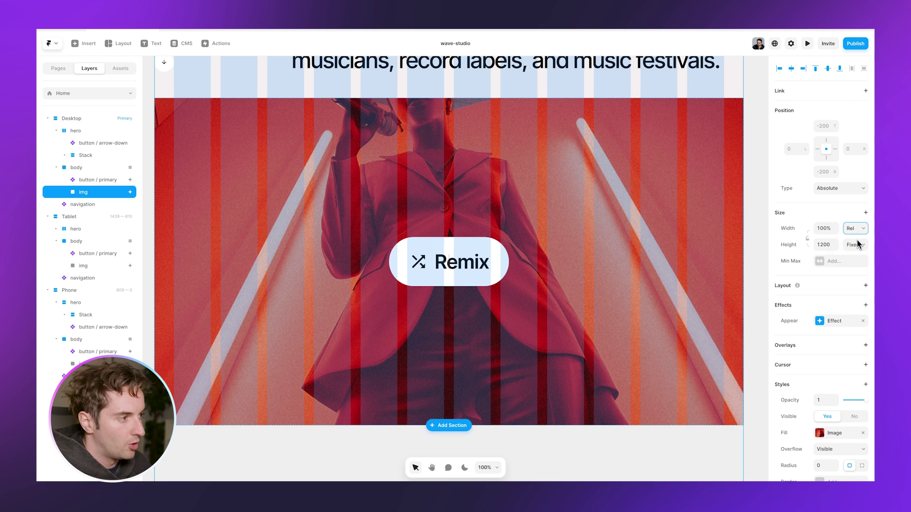
pyautogui.click(856, 244)
pyautogui.click(858, 254)
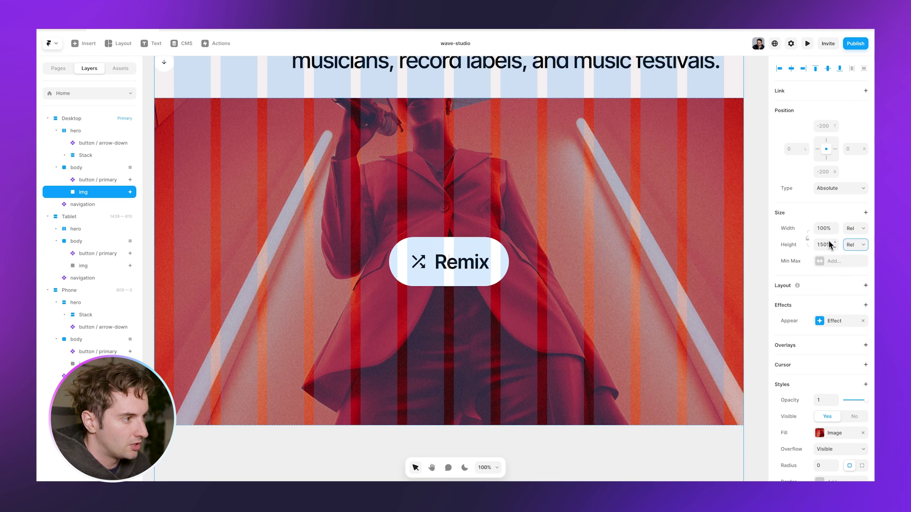
pyautogui.write('100')
pyautogui.press('Return')
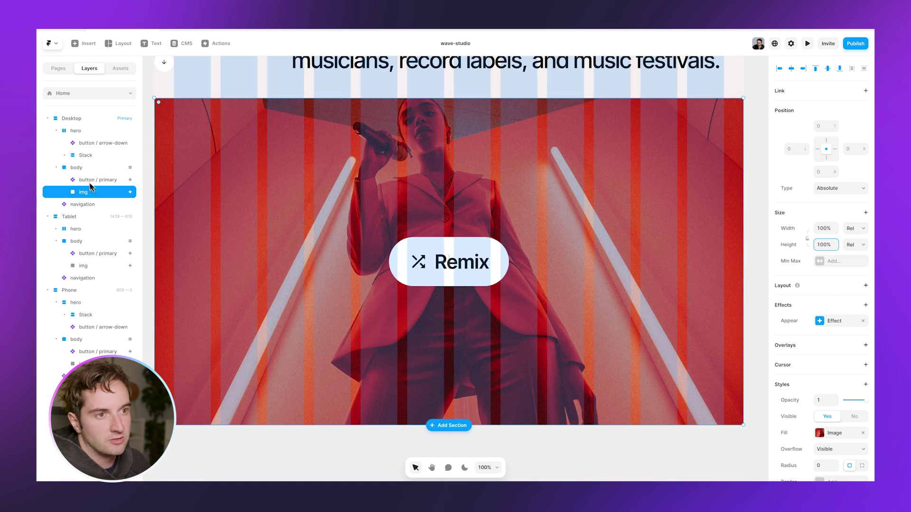
# Preview the page at desktop width to check the image section's height and coverage
pyautogui.click(82, 170)
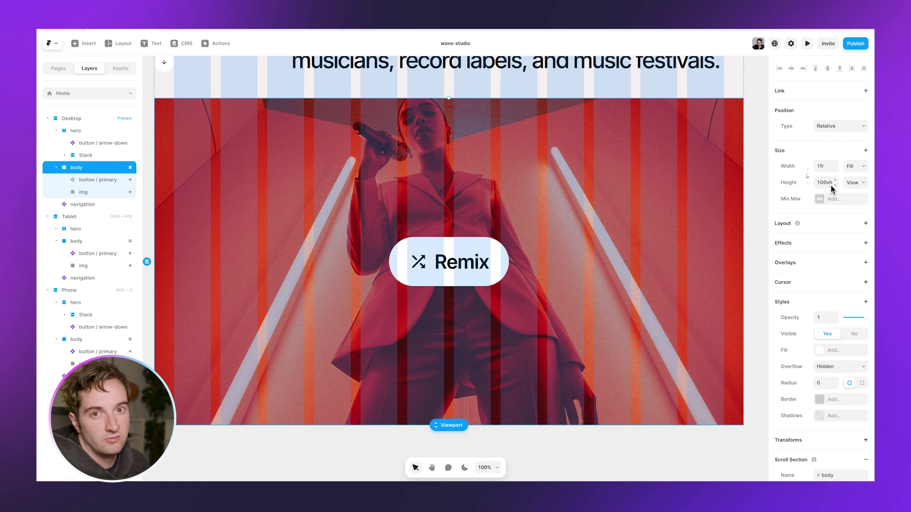
pyautogui.click(807, 43)
pyautogui.scroll(-5, 690, 229)
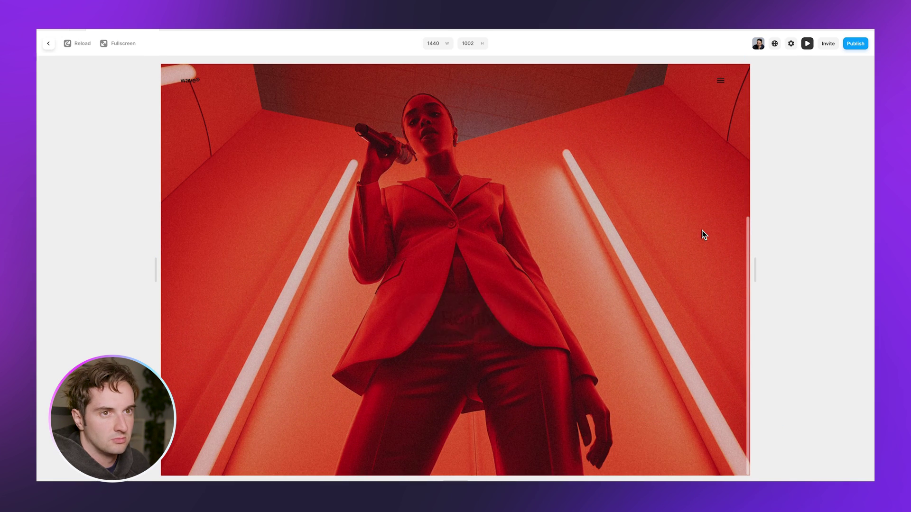
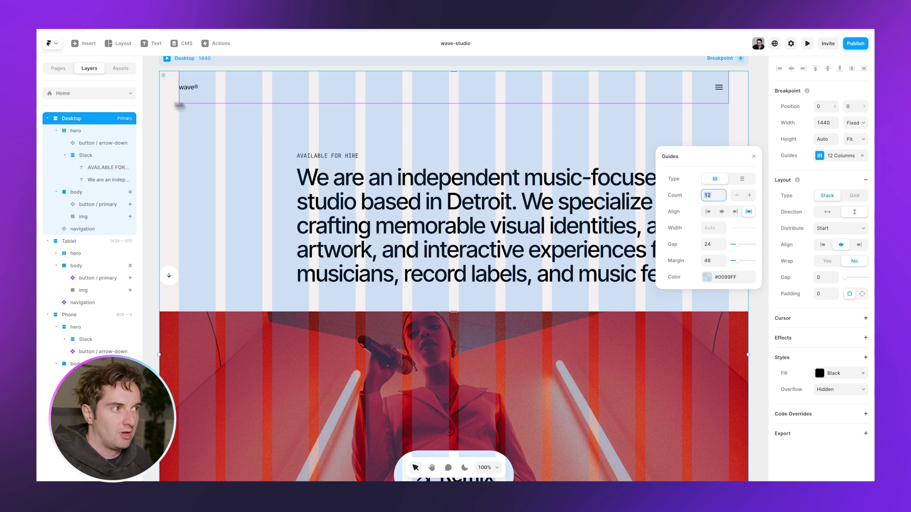
# Measure the span of the desktop column guides with a temporary frame drawn from the first to the last column, and delete it
pyautogui.scroll(1, 744, 107)
pyautogui.scroll(3, 743, 107)
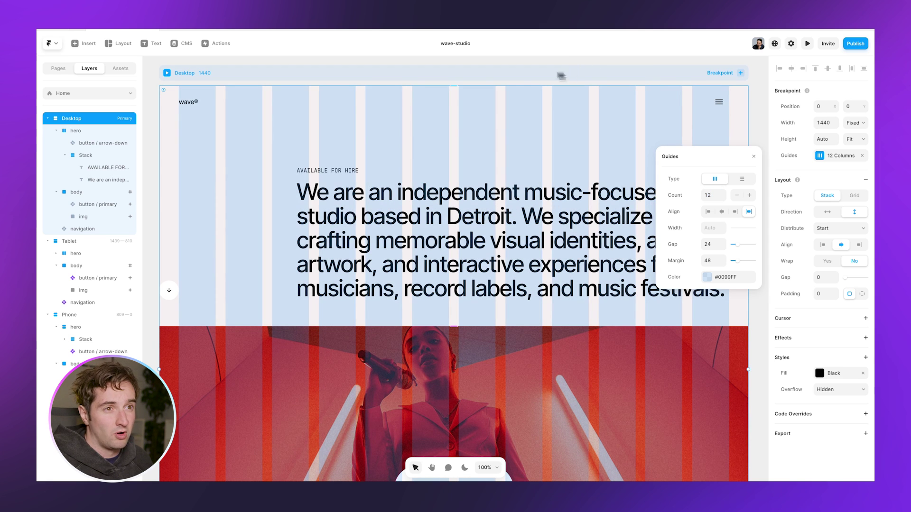
pyautogui.press('f')
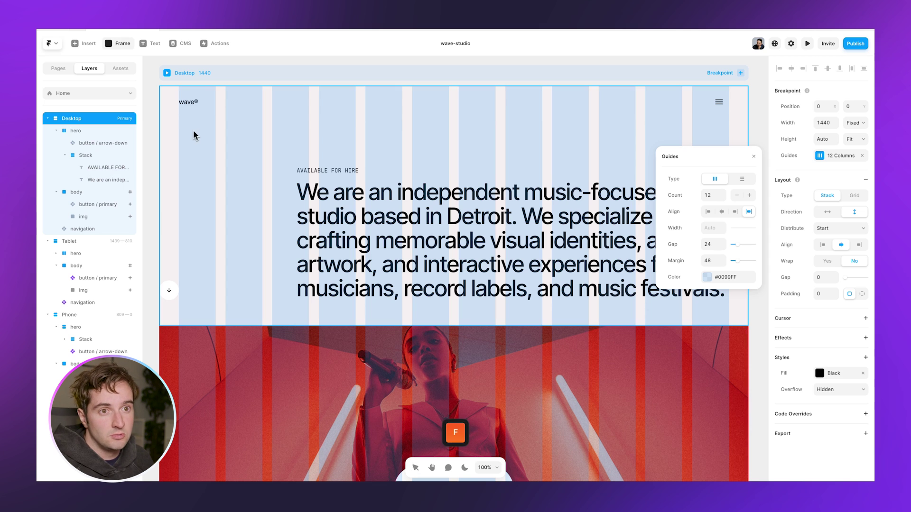
pyautogui.moveTo(179, 130); pyautogui.dragTo(730, 126)
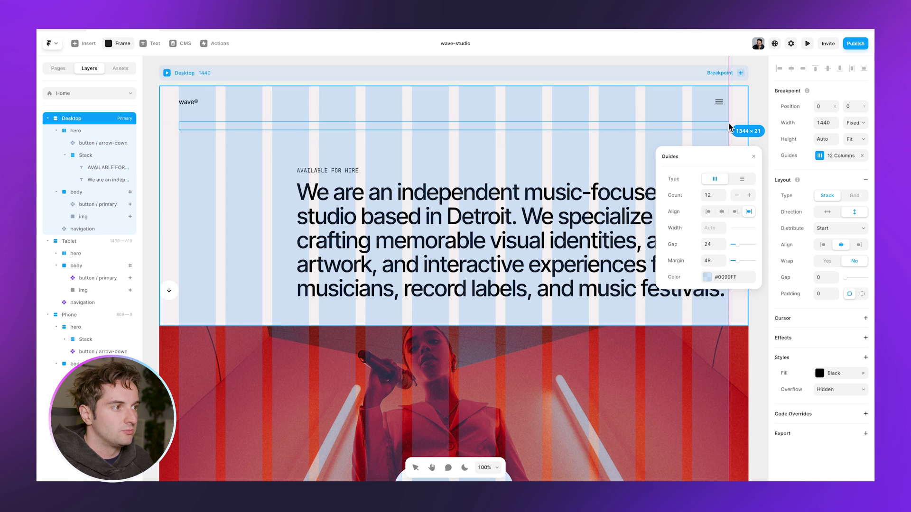
pyautogui.moveTo(729, 127); pyautogui.dragTo(731, 127)
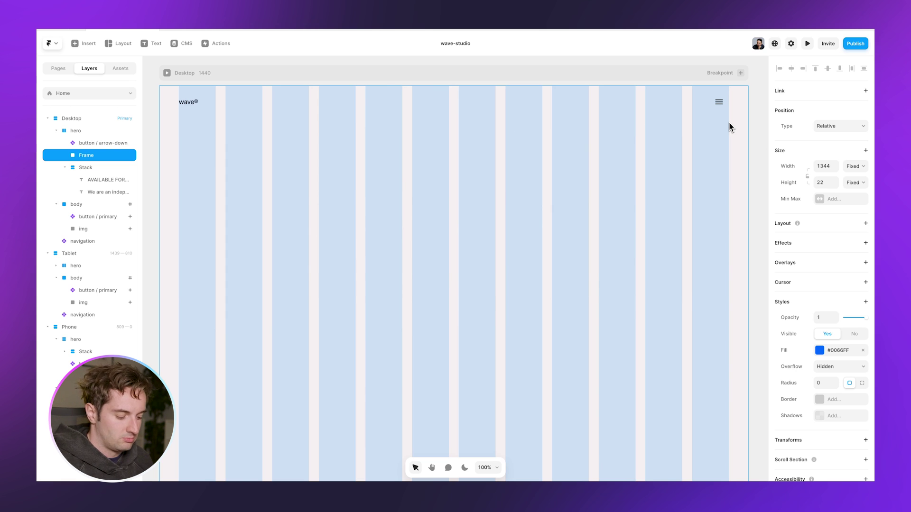
pyautogui.press('BackSpace')
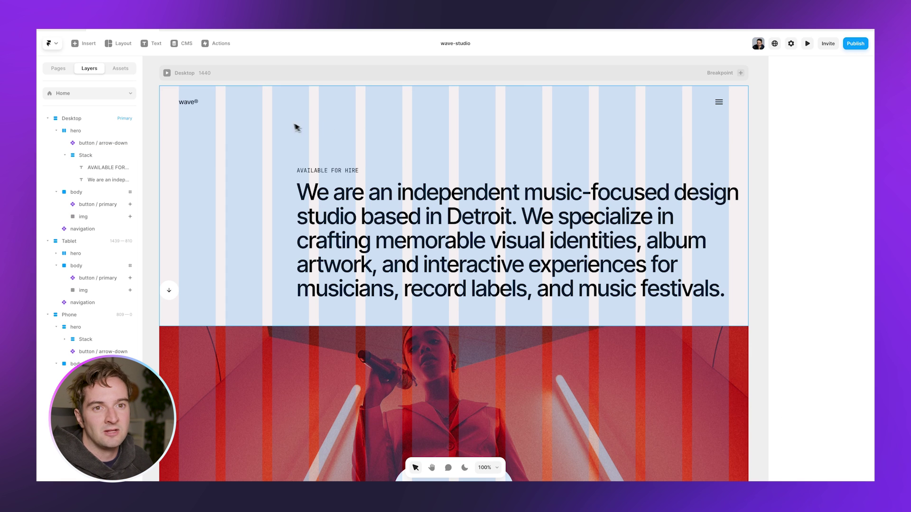
# Collapse the desktop hero and body layers, and give the desktop hero a fixed max width of 1344
pyautogui.click(78, 123)
pyautogui.click(56, 131)
pyautogui.click(56, 143)
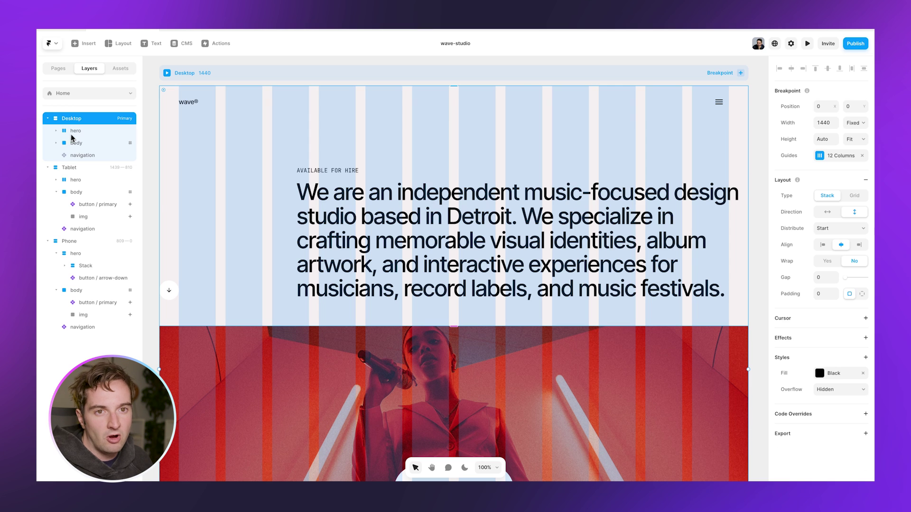
pyautogui.click(75, 132)
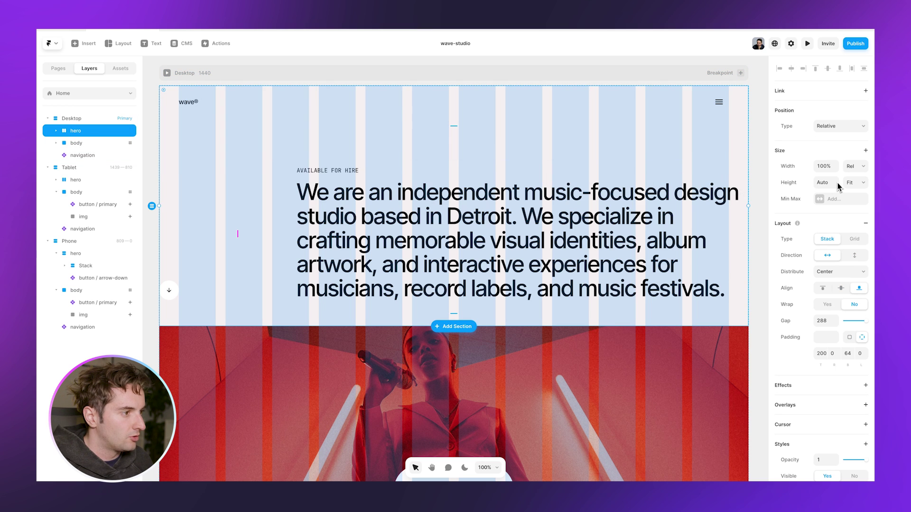
pyautogui.click(828, 200)
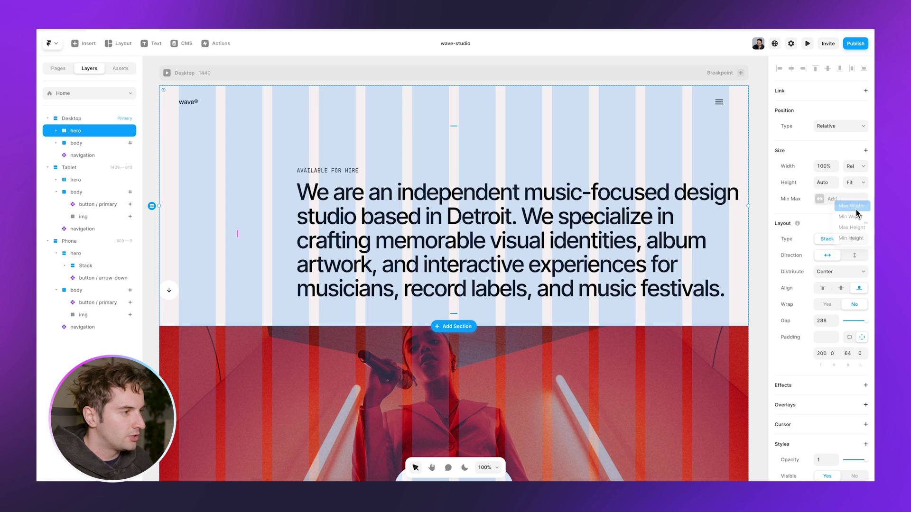
pyautogui.click(850, 206)
pyautogui.click(827, 203)
pyautogui.write('1344')
pyautogui.press('Return')
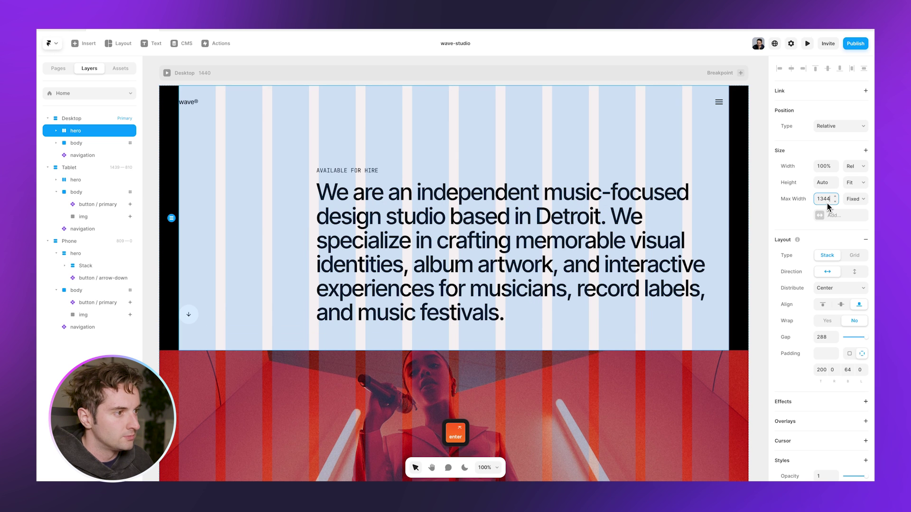
# Preview the desktop page at wider widths to check the hero's alignment with the navigation and the image section
pyautogui.click(167, 73)
pyautogui.moveTo(753, 275); pyautogui.dragTo(873, 268)
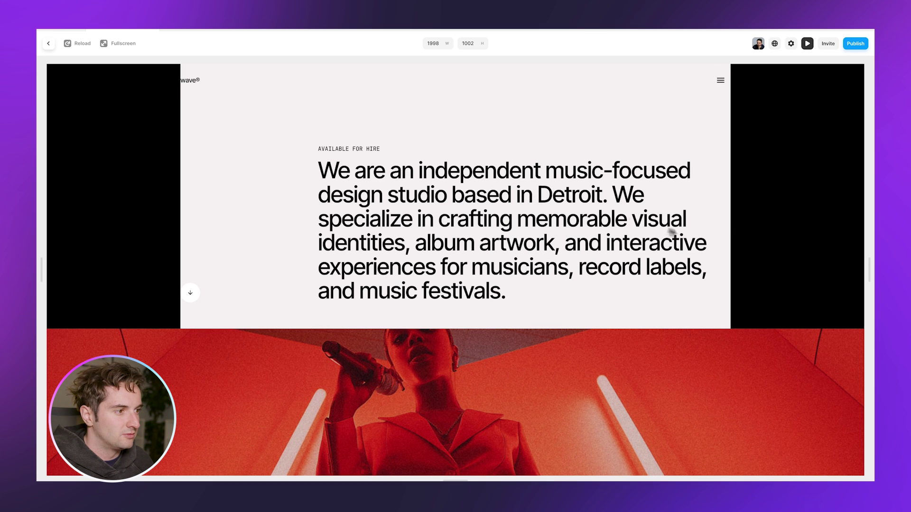
pyautogui.scroll(-2, 712, 240)
pyautogui.scroll(-2, 712, 240)
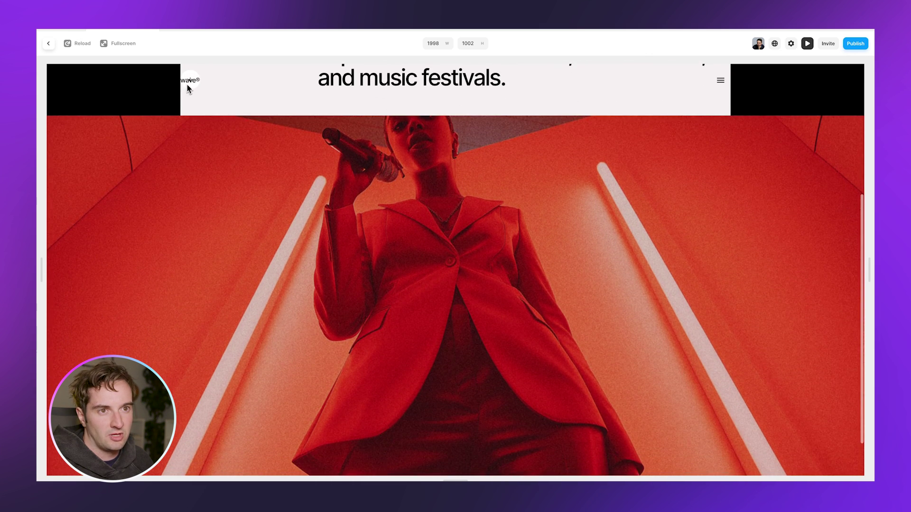
pyautogui.scroll(1, 200, 118)
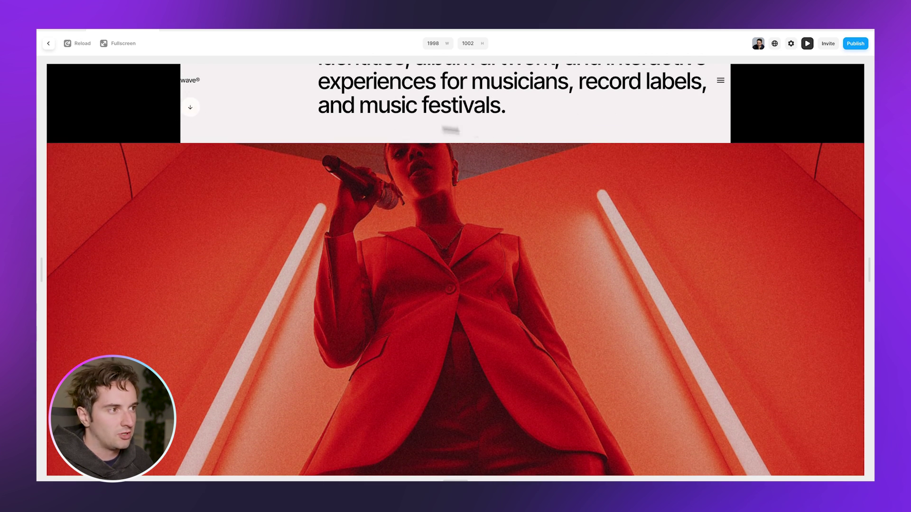
pyautogui.scroll(4, 673, 140)
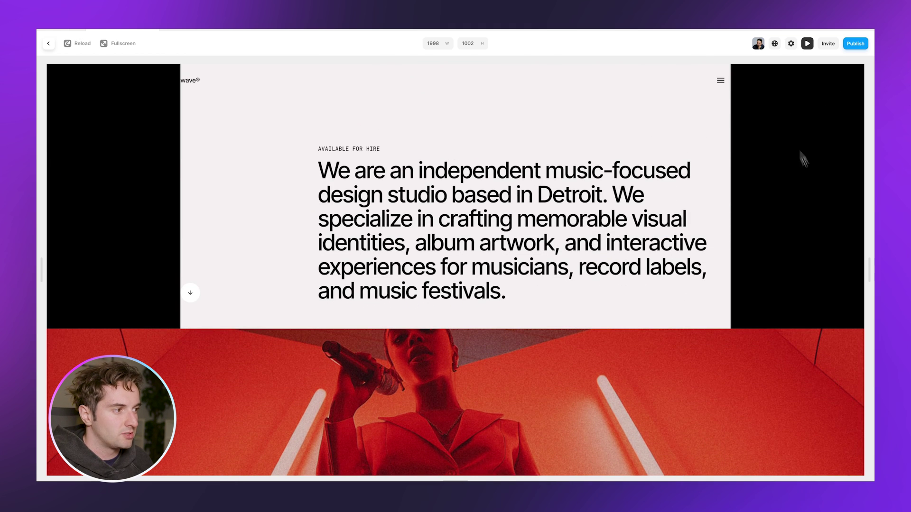
pyautogui.moveTo(862, 270)
pyautogui.mouseDown()
pyautogui.moveTo(694, 283)
pyautogui.moveTo(852, 273)
pyautogui.mouseUp()
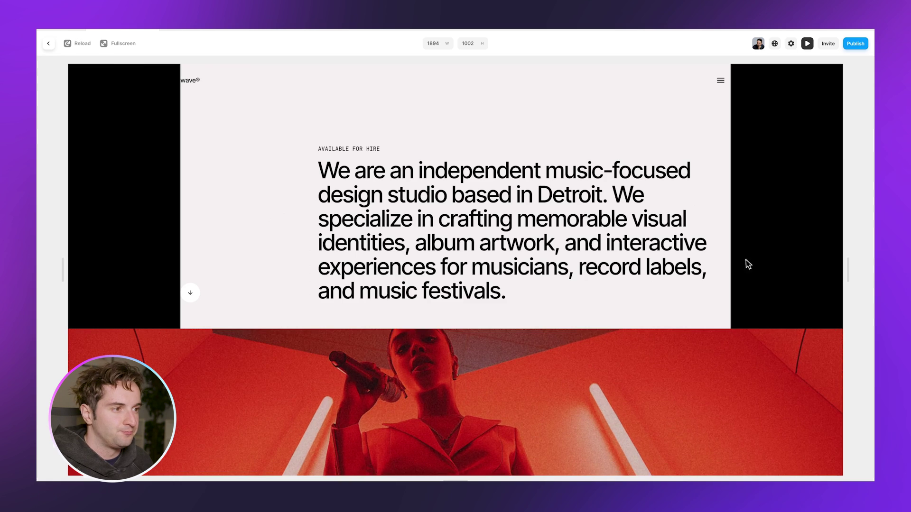
pyautogui.press('Escape')
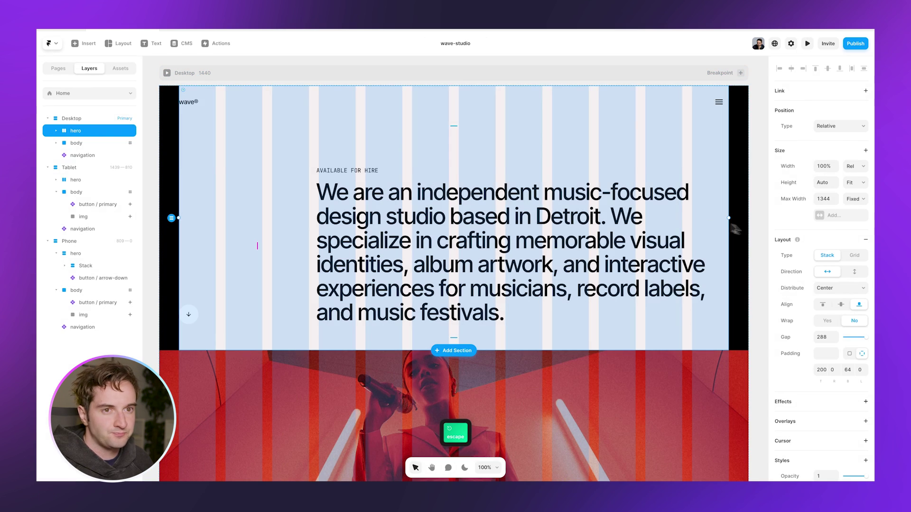
# Wrap the desktop hero in a new stack with Fill width and a gap of 0
pyautogui.click(84, 131)
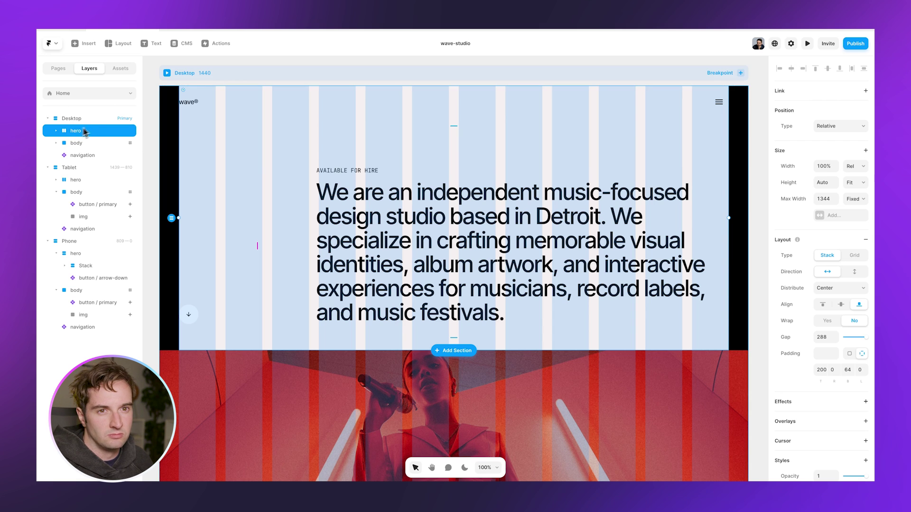
pyautogui.click(94, 119)
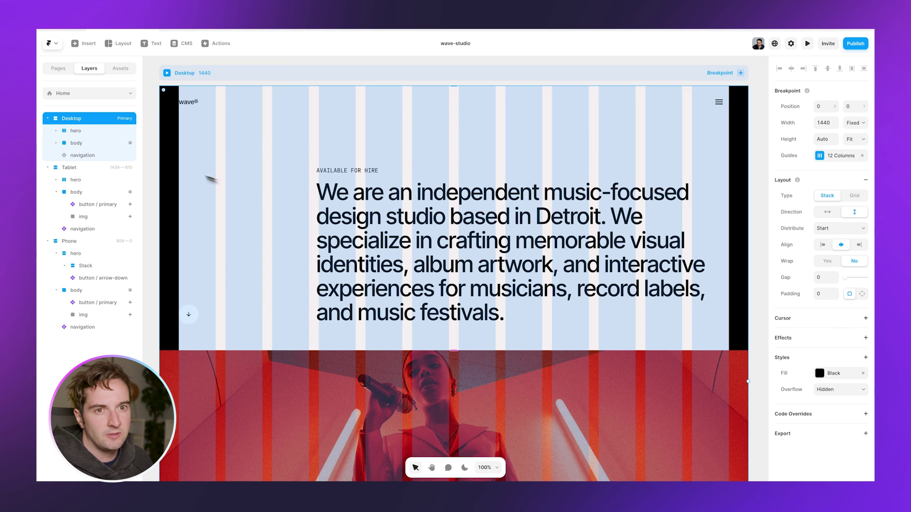
pyautogui.click(72, 131)
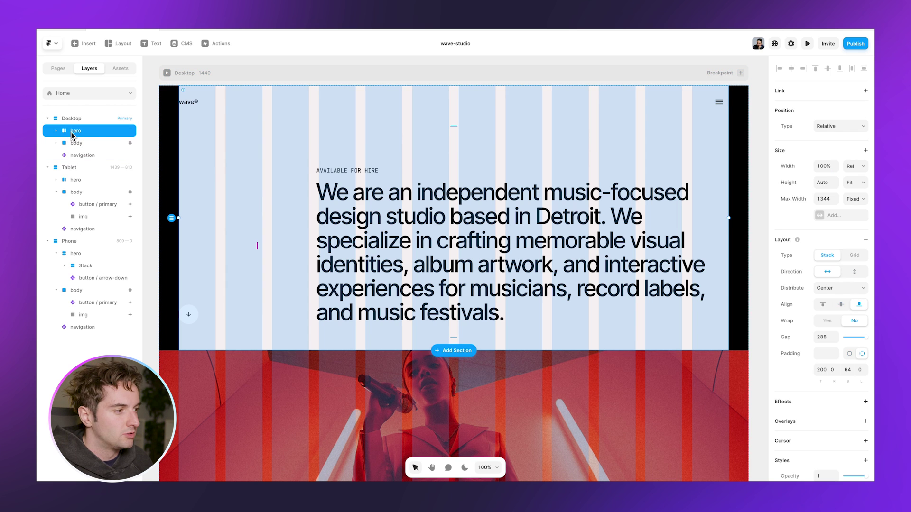
pyautogui.scroll(2, 544, 177)
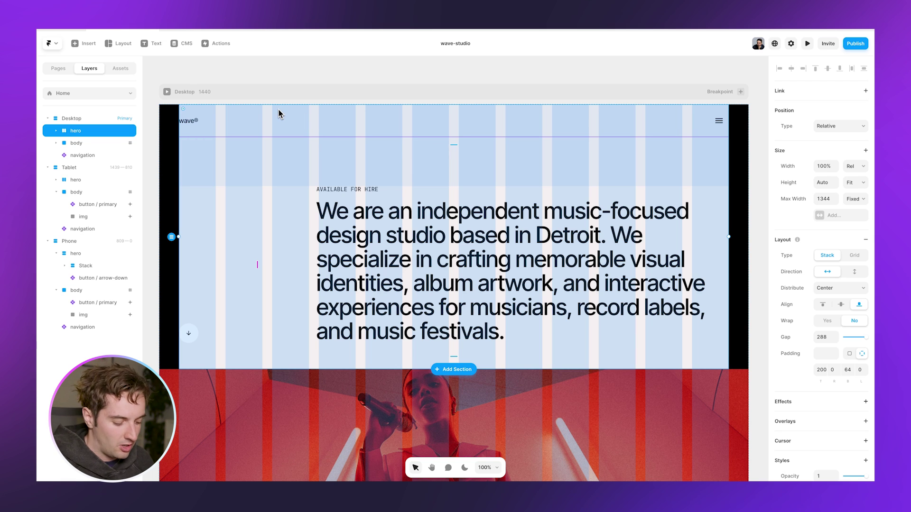
pyautogui.press('alt+super+Return')
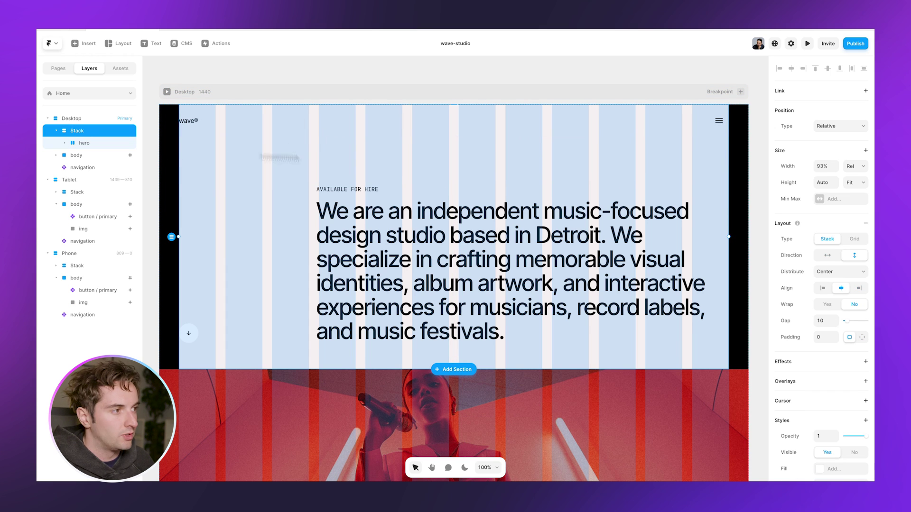
pyautogui.click(855, 166)
pyautogui.click(858, 176)
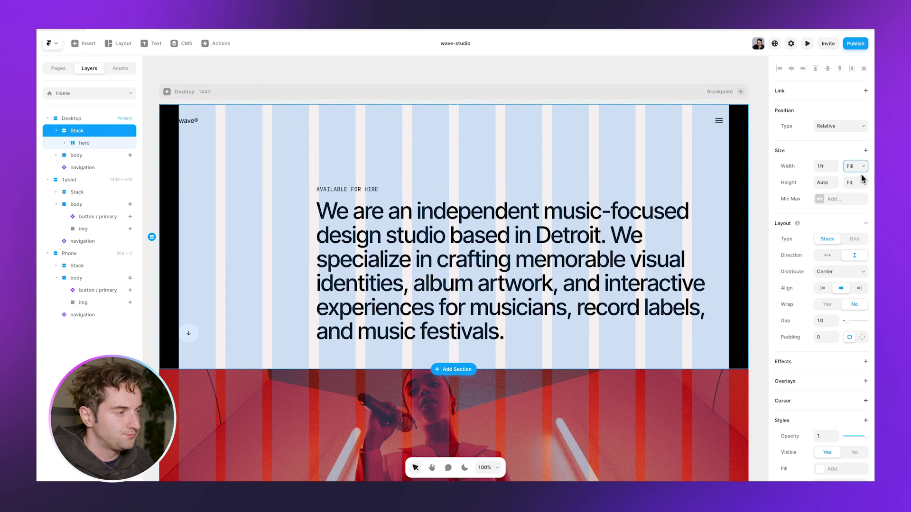
pyautogui.click(820, 322)
pyautogui.write('0')
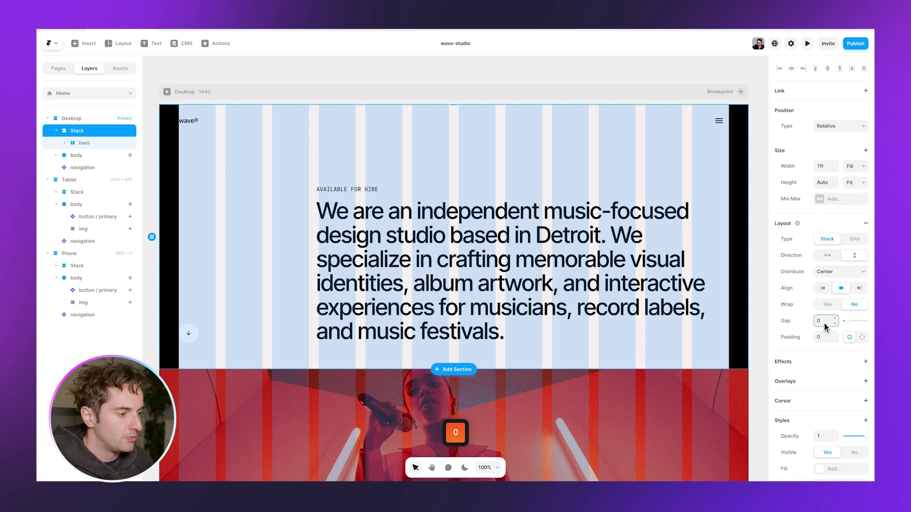
# Give the new stack around the desktop hero the Grey fill style, and remove the inner hero's own fill
pyautogui.scroll(-3, 824, 325)
pyautogui.click(832, 372)
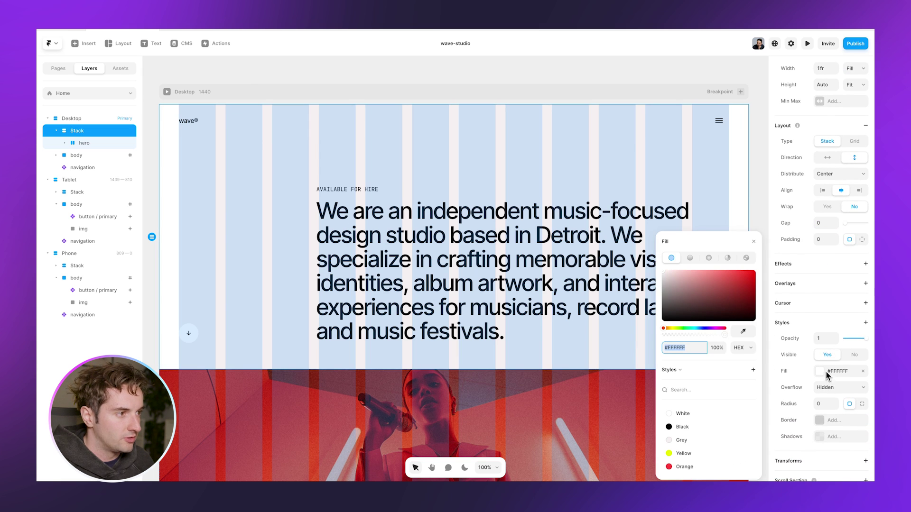
pyautogui.click(682, 440)
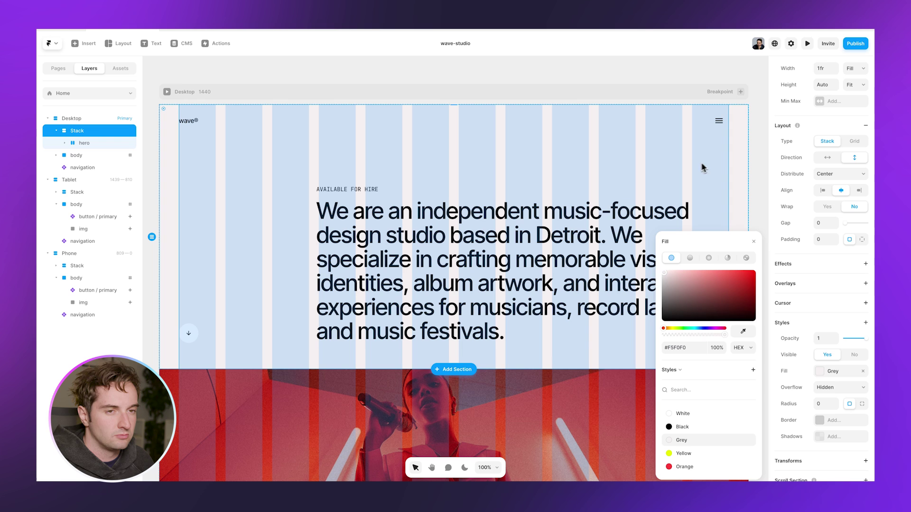
pyautogui.click(84, 144)
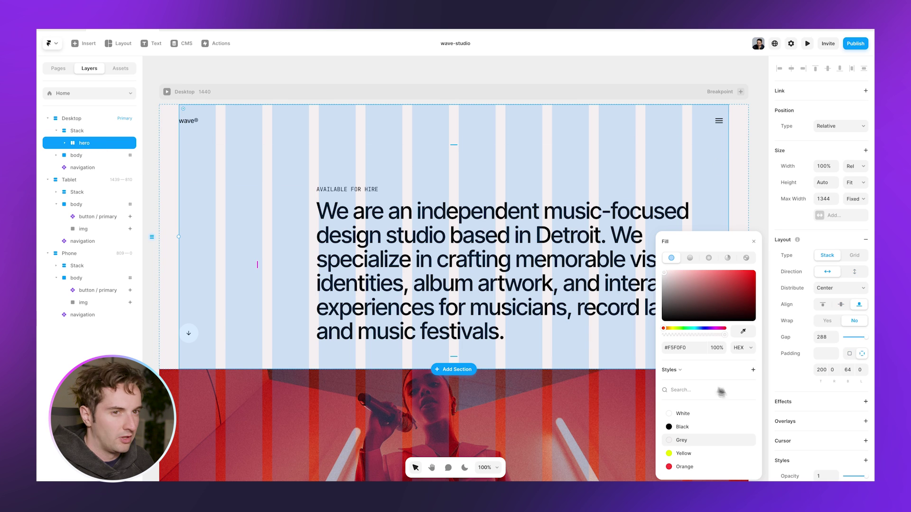
pyautogui.scroll(-3, 785, 229)
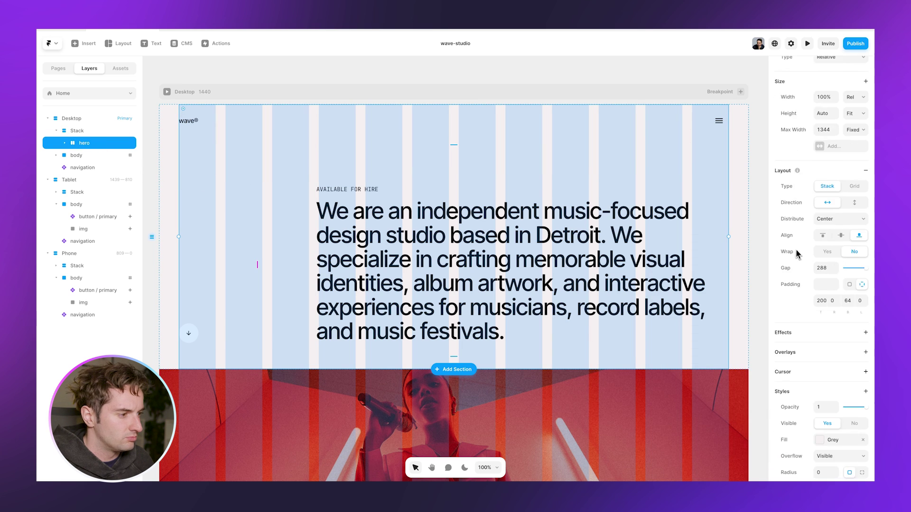
# Rename the stack around the desktop hero as hero-container
pyautogui.press('super+Return')
pyautogui.doubleClick(83, 132)
pyautogui.write('hero-container')
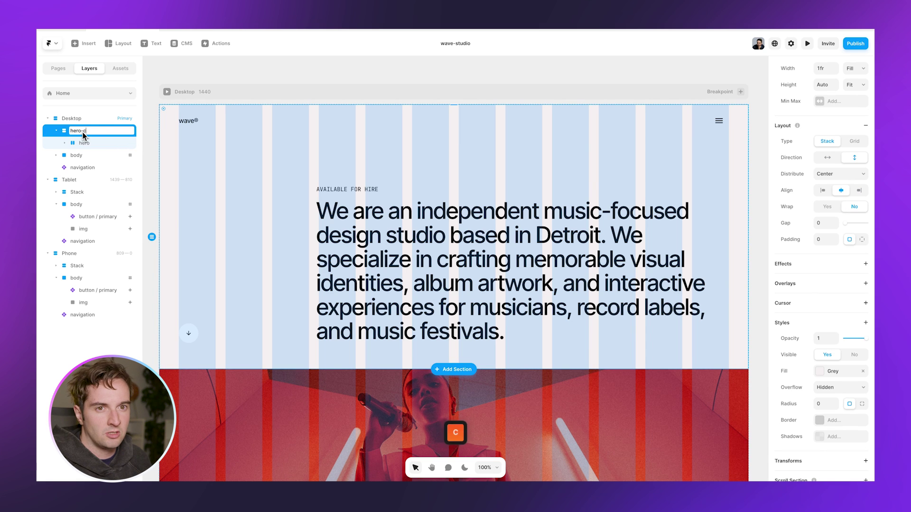
pyautogui.press('Return')
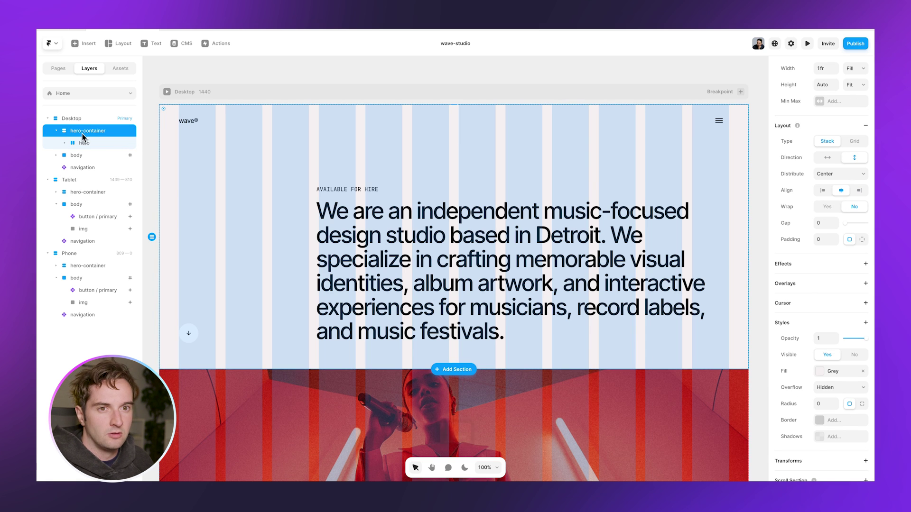
# Preview the desktop page and resize its width to check the hero container's background and content alignment
pyautogui.click(167, 92)
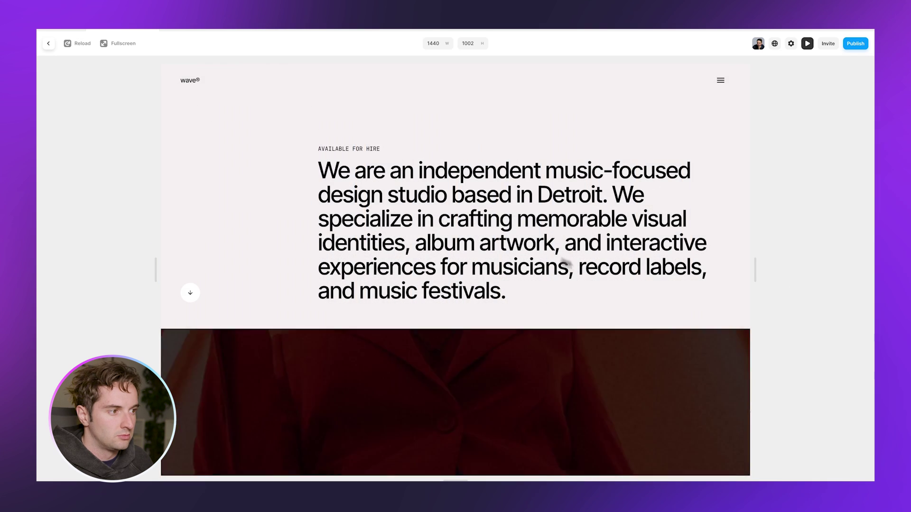
pyautogui.moveTo(757, 284)
pyautogui.mouseDown()
pyautogui.moveTo(681, 281)
pyautogui.moveTo(755, 279)
pyautogui.mouseUp()
pyautogui.press('Escape')
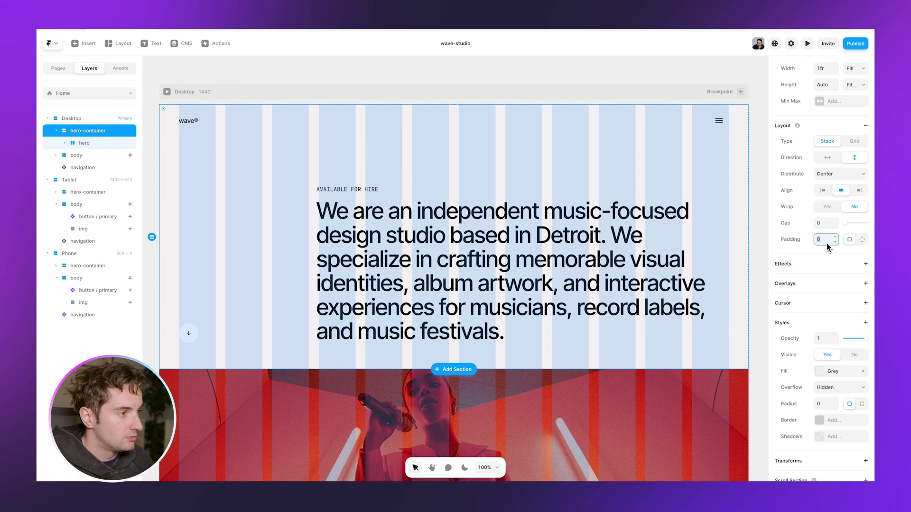
# Give the desktop hero-container individual side padding of 48 on the right and 48 on the left
pyautogui.click(861, 241)
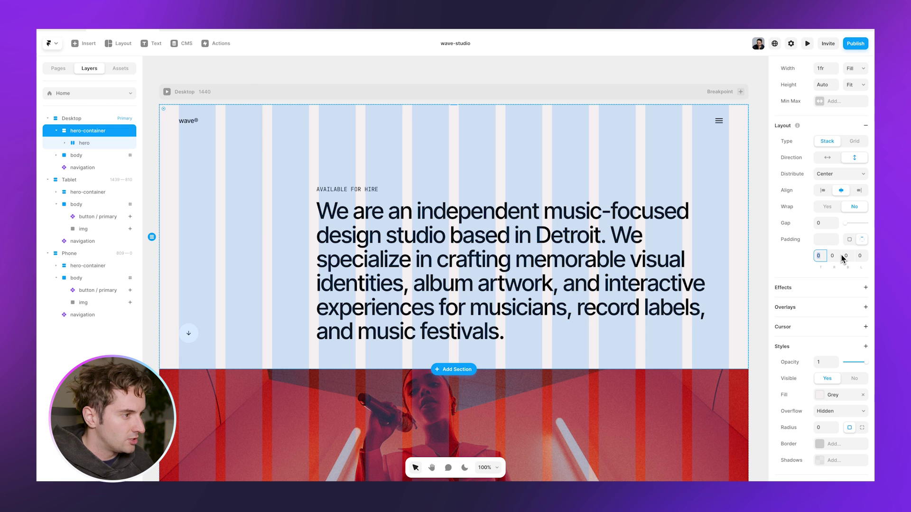
pyautogui.press('Tab')
pyautogui.write('48')
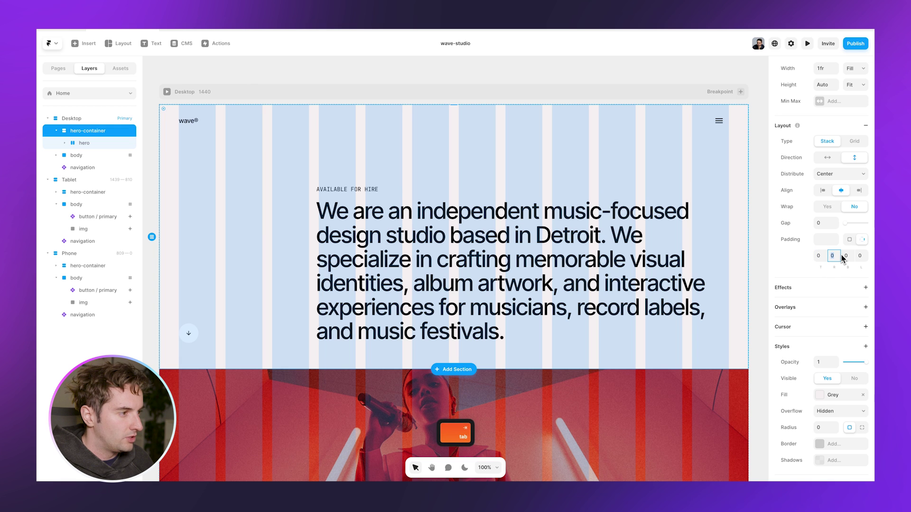
pyautogui.press('Tab')
pyautogui.press('Tab')
pyautogui.write('48')
pyautogui.press('Return')
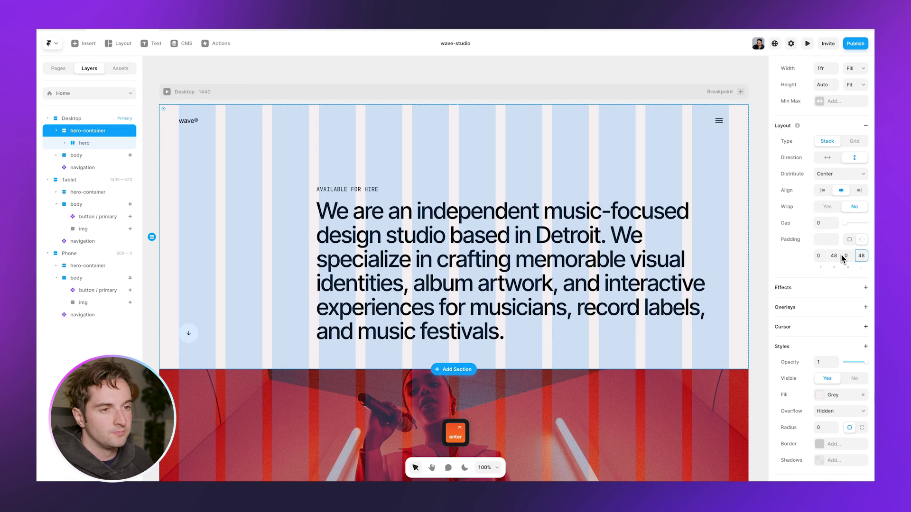
# Set the tablet hero-container's right and left padding to 40
pyautogui.hscroll(10, 307, 158)
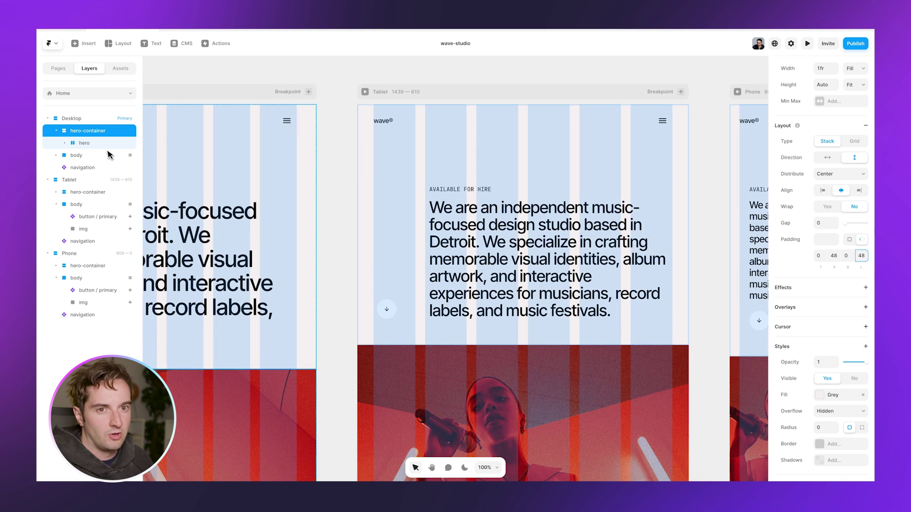
pyautogui.click(74, 192)
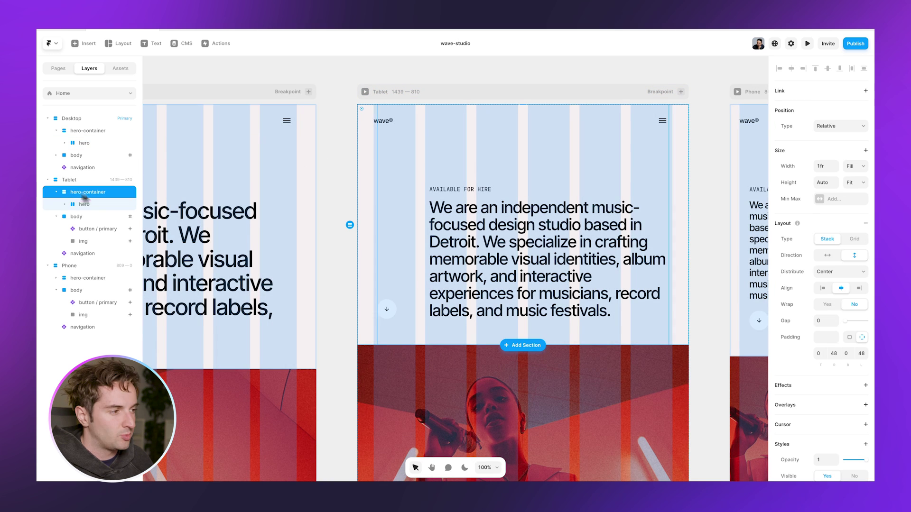
pyautogui.write('40')
pyautogui.press('Tab')
pyautogui.press('Tab')
pyautogui.write('40')
pyautogui.press('Return')
# Set the phone hero-container's right and left padding to 24, and deselect it
pyautogui.hscroll(5, 421, 189)
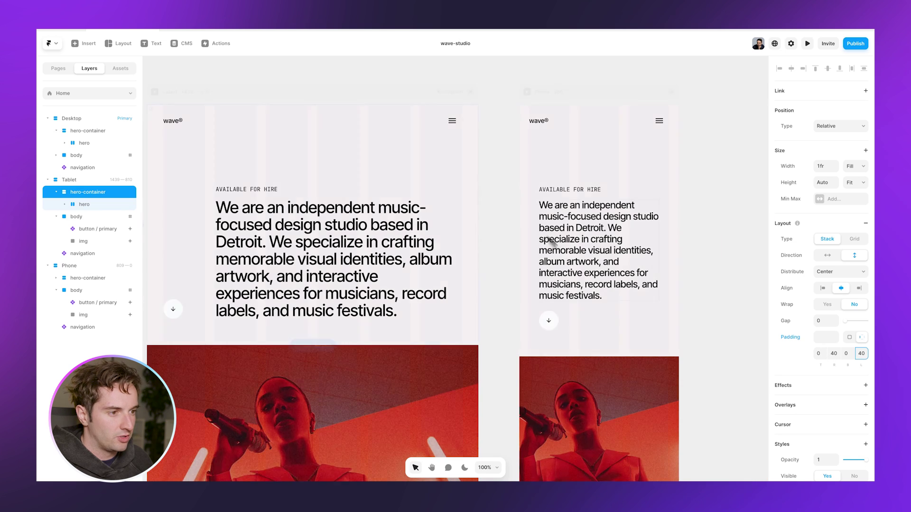
pyautogui.click(534, 306)
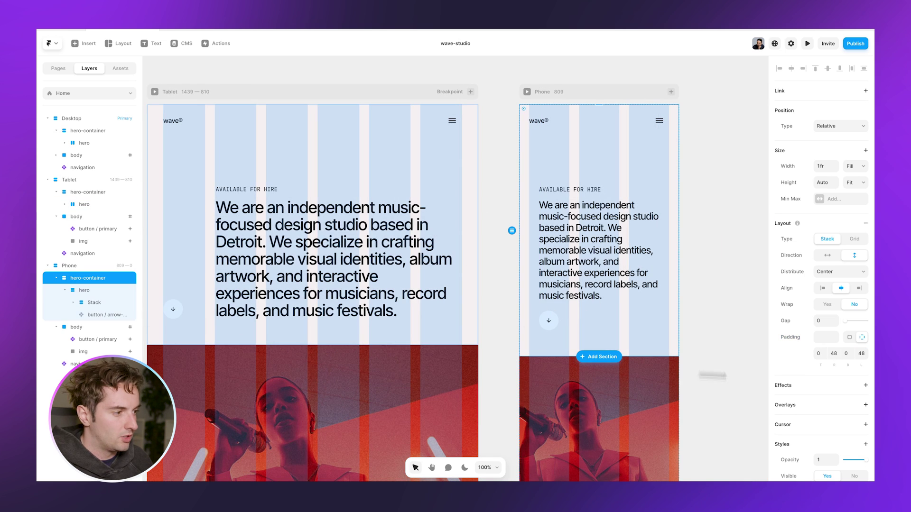
pyautogui.click(834, 353)
pyautogui.write('24')
pyautogui.press('BackSpace')
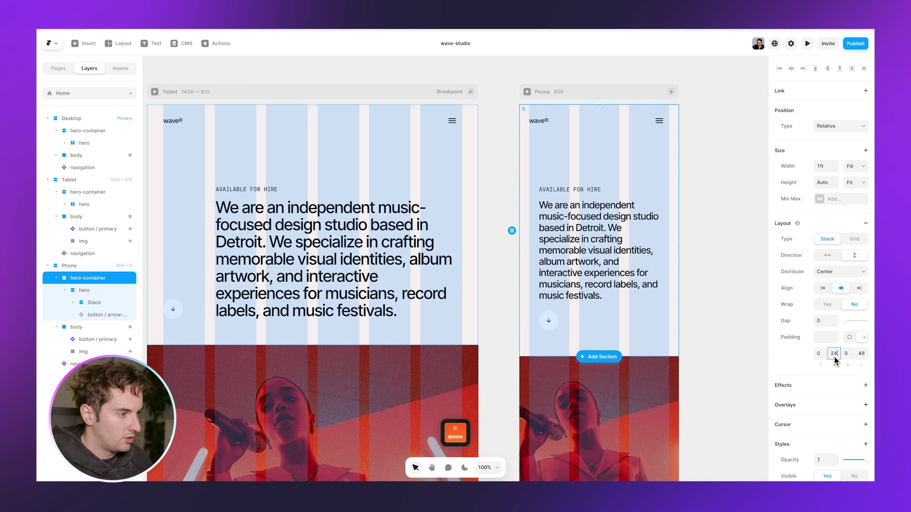
pyautogui.press('Tab')
pyautogui.write('24')
pyautogui.press('Return')
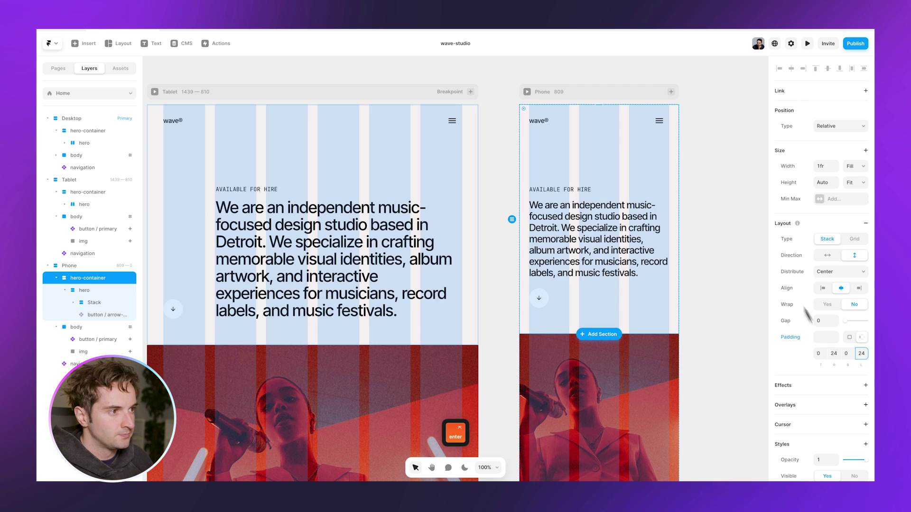
pyautogui.click(743, 222)
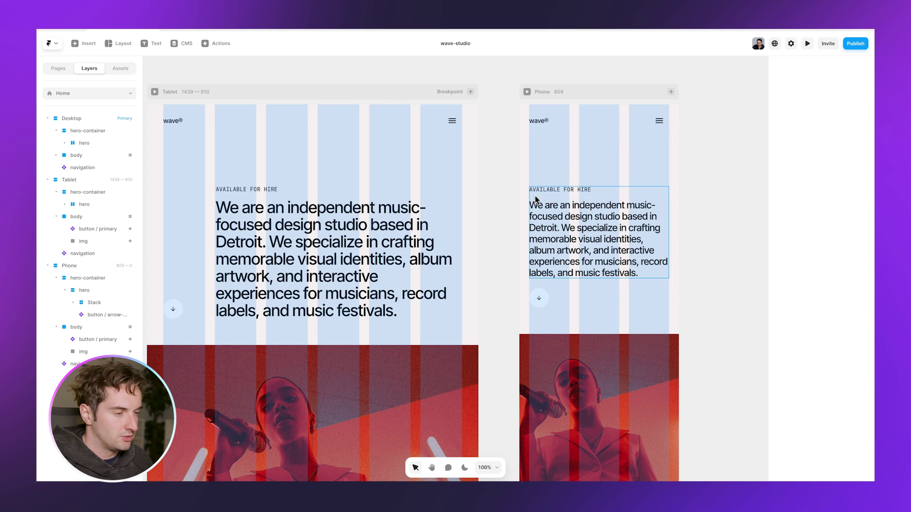
# Preview the page from the desktop breakpoint at various widths to check the hero's padding and max width
pyautogui.hscroll(-5, 569, 209)
pyautogui.scroll(5, 562, 208)
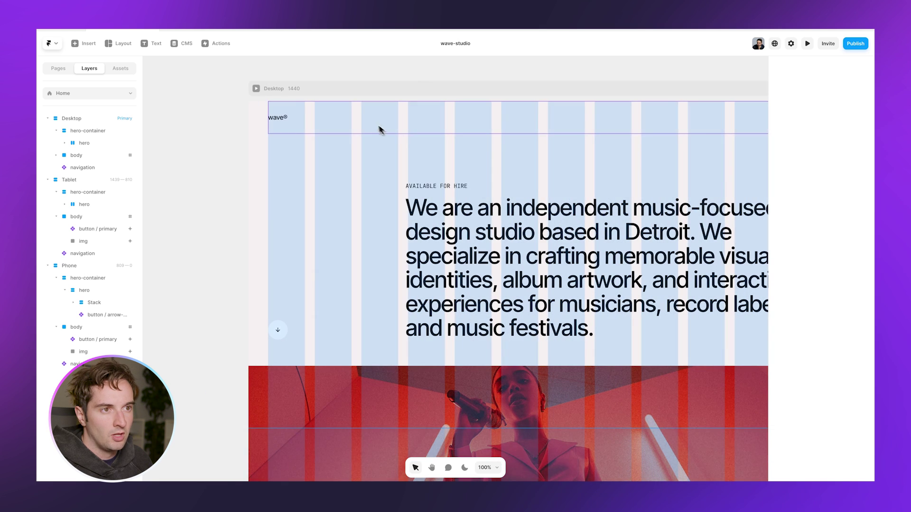
pyautogui.click(354, 97)
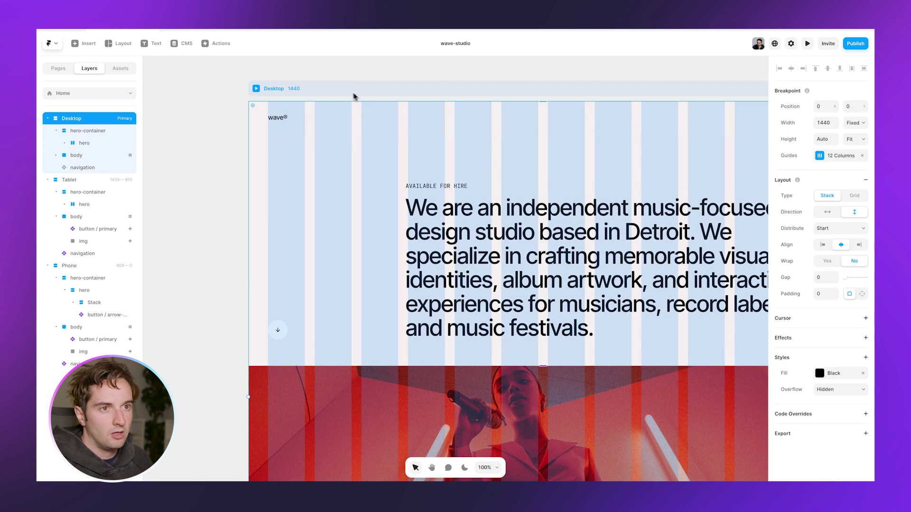
pyautogui.click(257, 89)
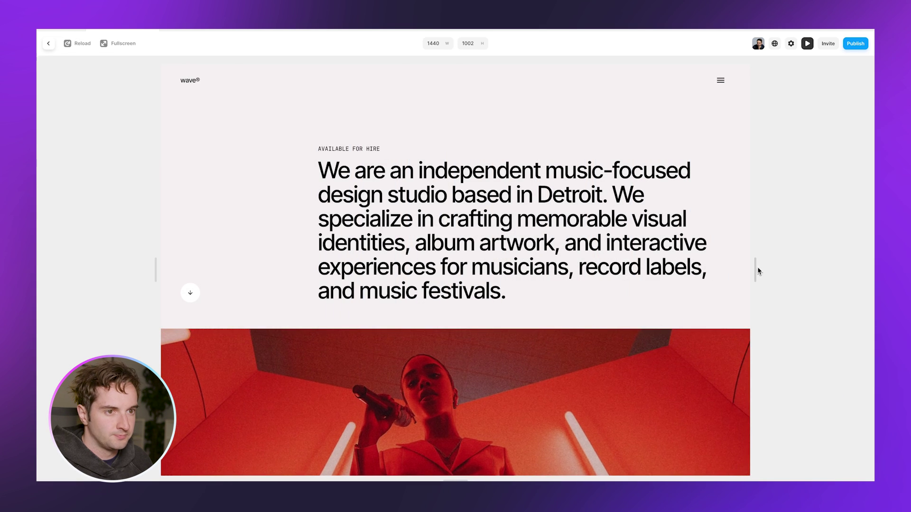
pyautogui.moveTo(842, 273); pyautogui.dragTo(813, 286)
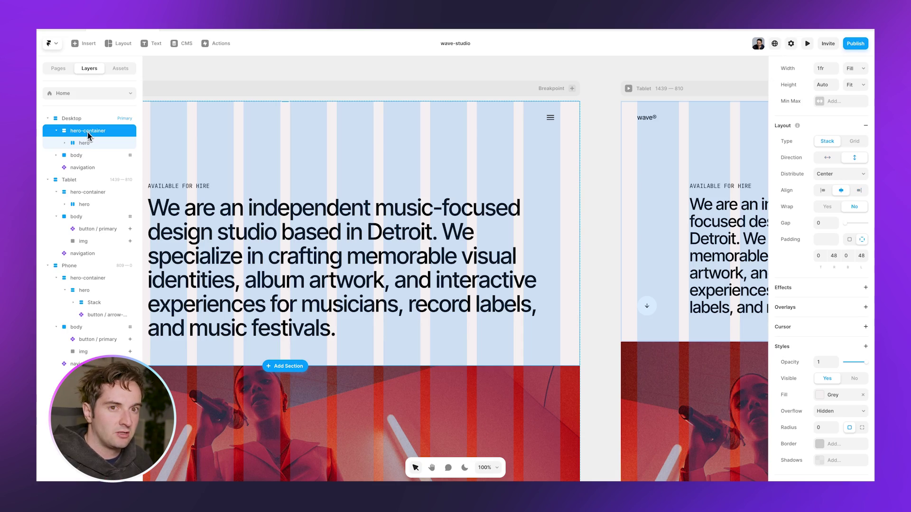
pyautogui.click(85, 144)
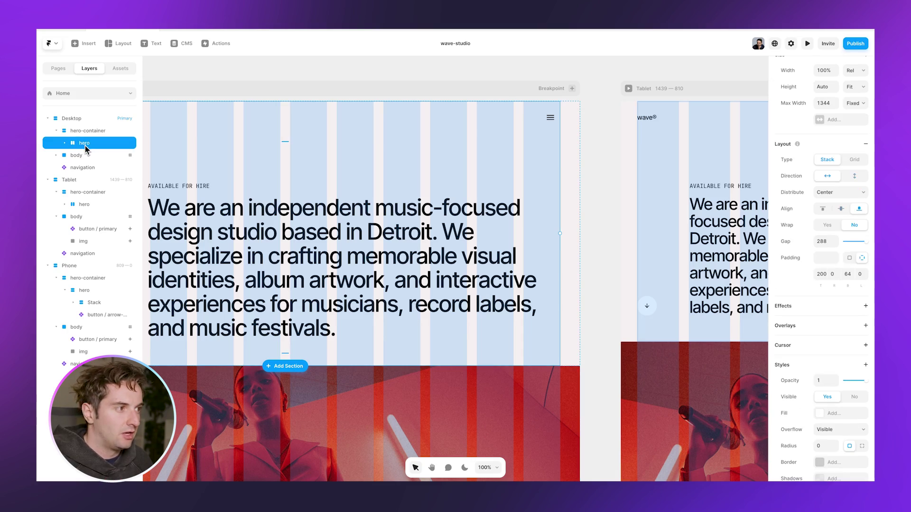
pyautogui.scroll(3, 815, 229)
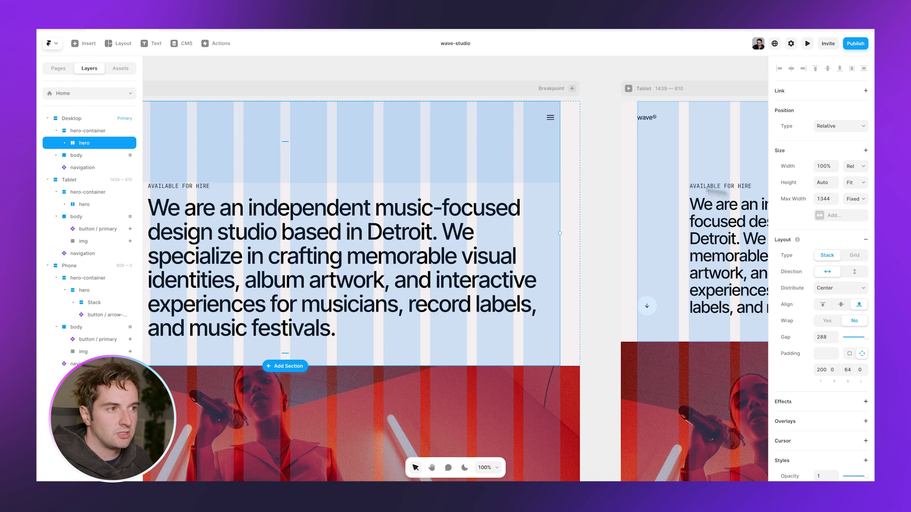
pyautogui.click(468, 126)
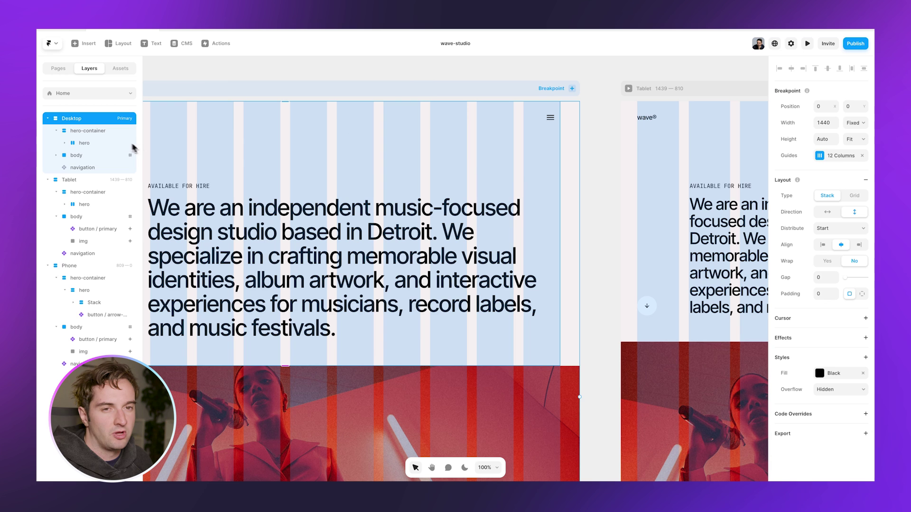
pyautogui.click(600, 173)
pyautogui.hscroll(-5, 563, 169)
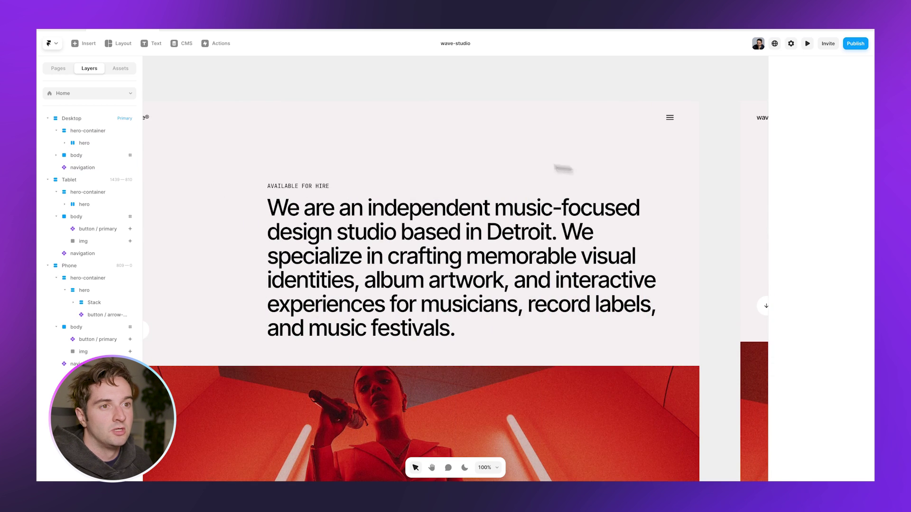
# Preview the page from desktop width down to 320 to check how the hero and navigation adapt
pyautogui.click(197, 126)
pyautogui.hscroll(-3, 197, 126)
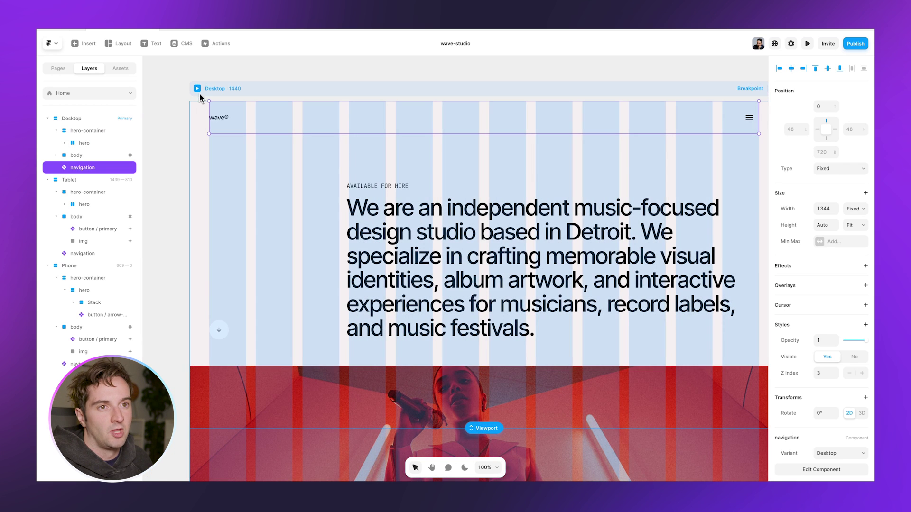
pyautogui.click(197, 88)
pyautogui.moveTo(759, 264); pyautogui.dragTo(523, 268)
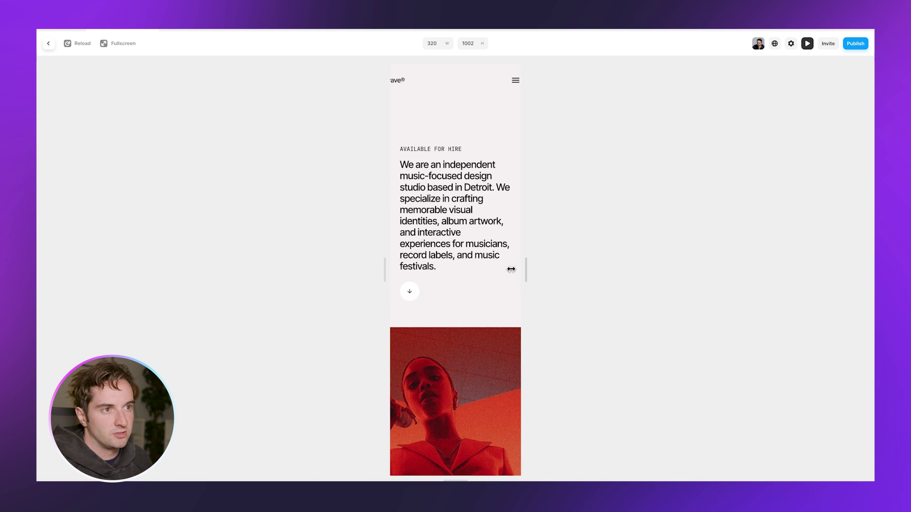
# Leave the preview and set the desktop navigation's width to 100% relative
pyautogui.press('Escape')
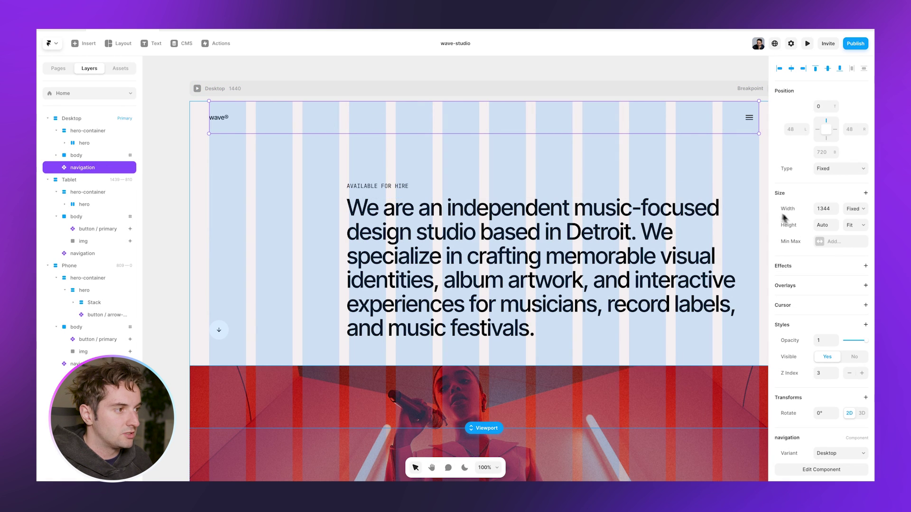
pyautogui.click(855, 208)
pyautogui.click(860, 224)
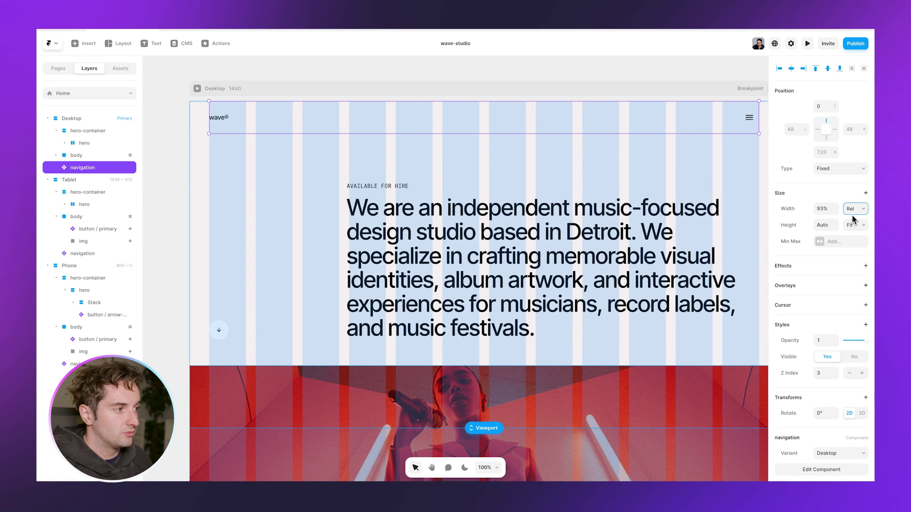
pyautogui.click(832, 173)
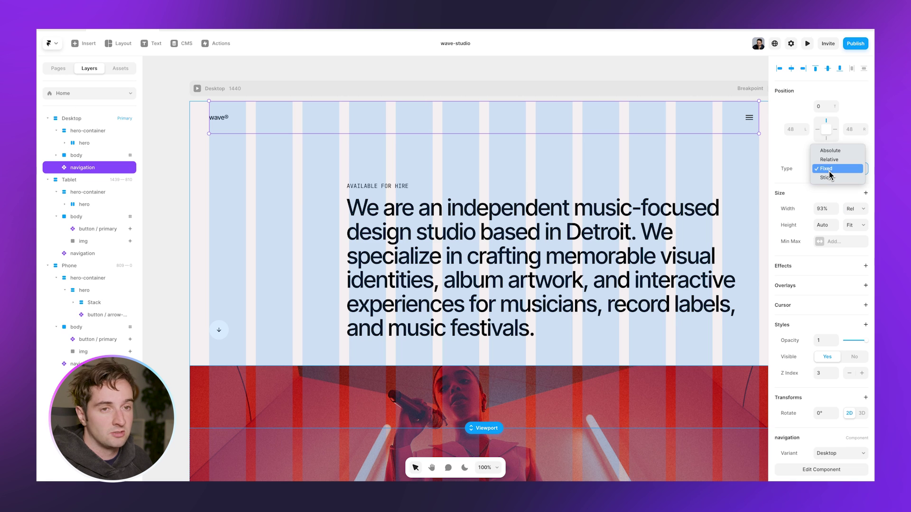
pyautogui.click(818, 198)
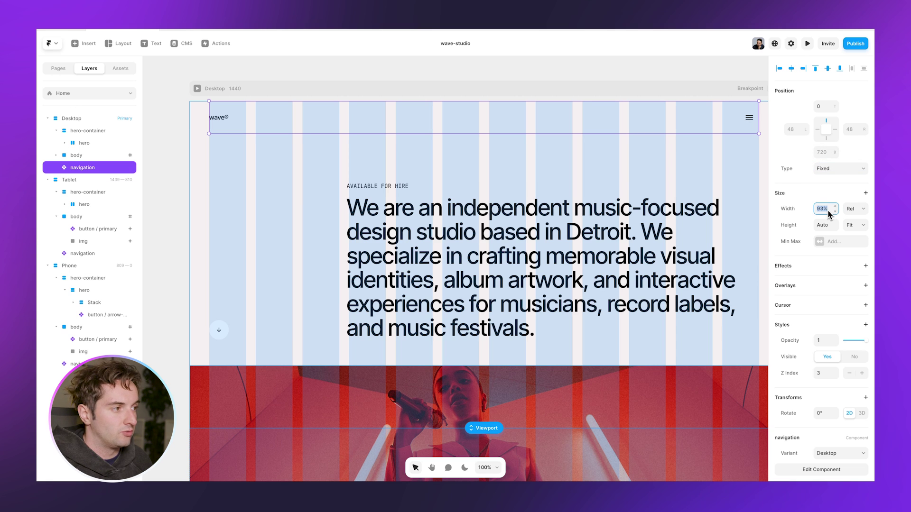
pyautogui.write('100')
pyautogui.press('Return')
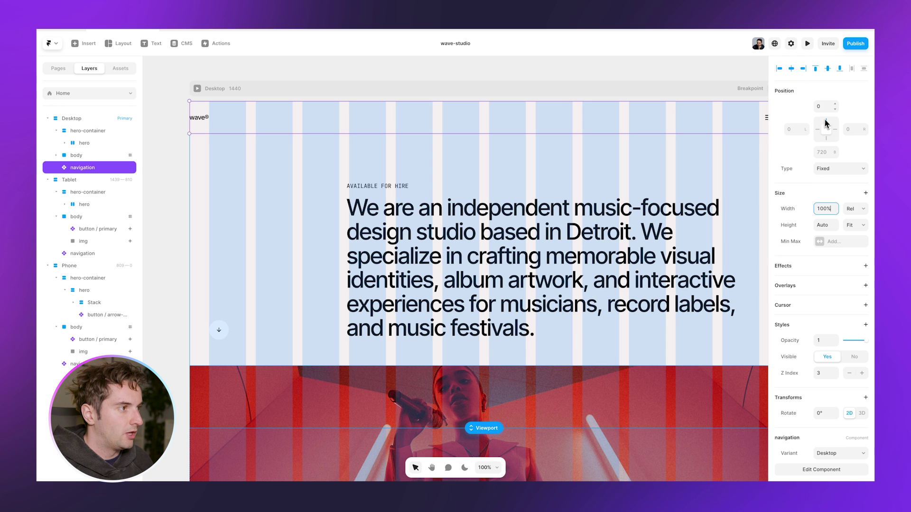
# Reset the width overrides on the tablet and phone navigation so both follow the desktop setting
pyautogui.hscroll(10, 554, 118)
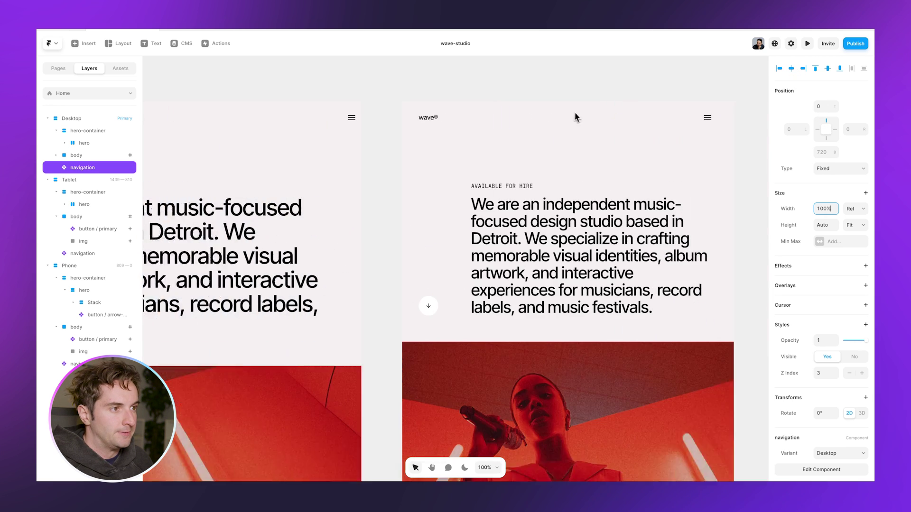
pyautogui.hscroll(2, 577, 117)
pyautogui.click(495, 116)
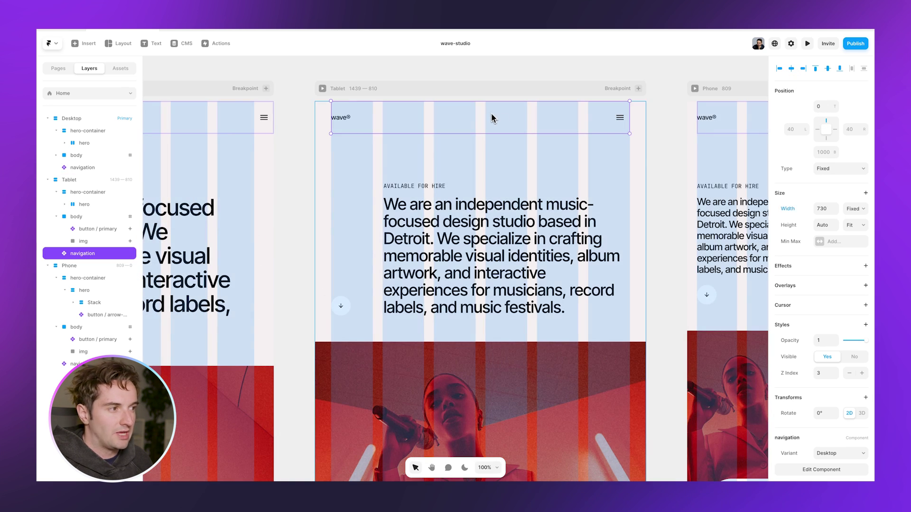
pyautogui.click(786, 214)
pyautogui.click(793, 223)
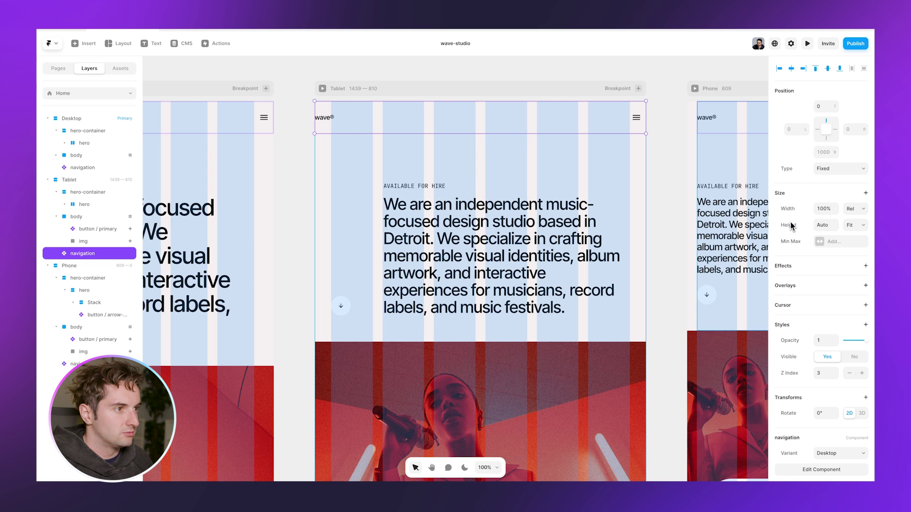
pyautogui.hscroll(2, 634, 173)
pyautogui.click(645, 133)
pyautogui.click(793, 216)
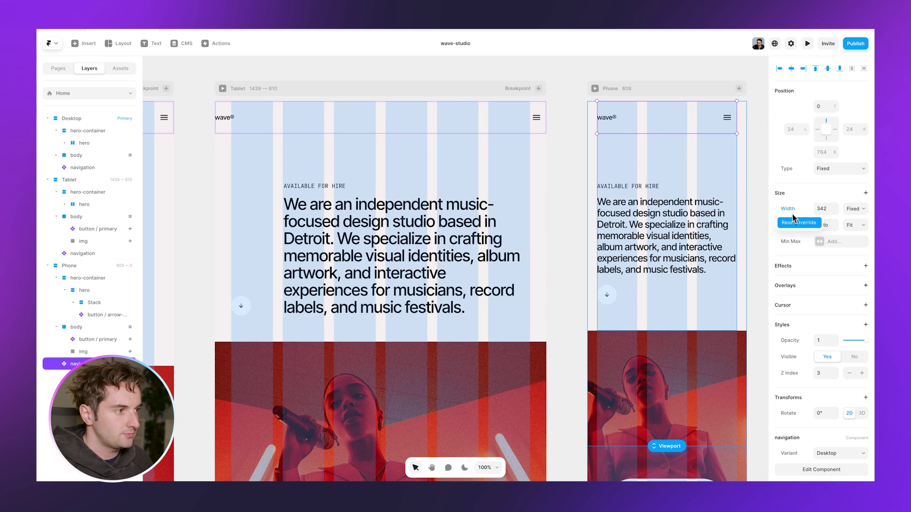
pyautogui.click(802, 223)
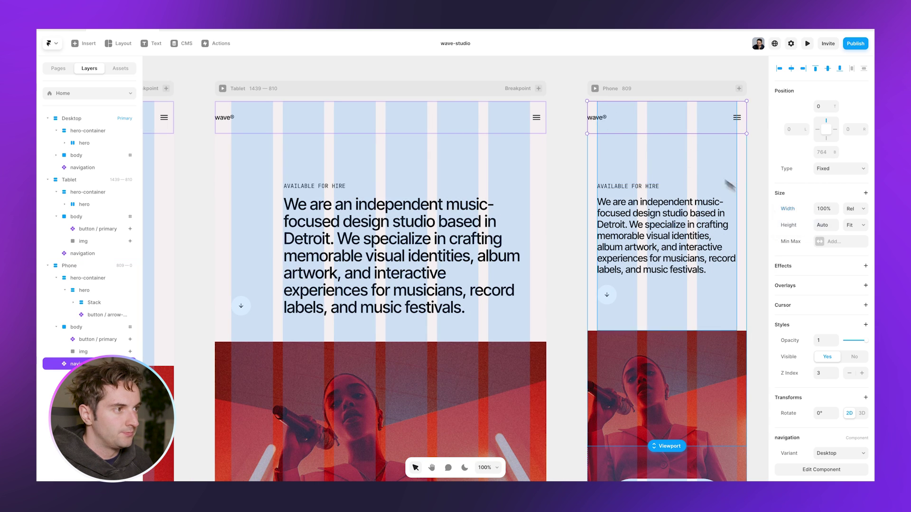
# Open the navigation component and give the Desktop variant's inner navigation stack a max width of 1344
pyautogui.doubleClick(293, 114)
pyautogui.click(80, 106)
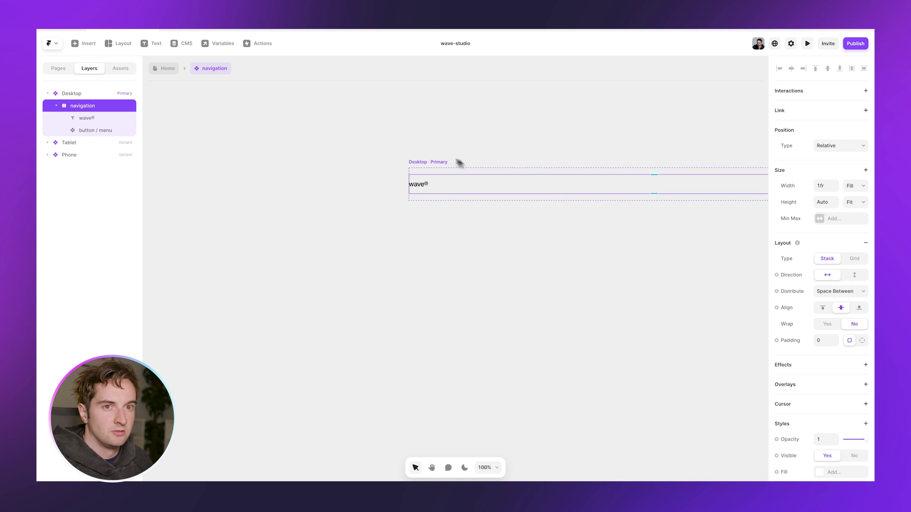
pyautogui.click(833, 218)
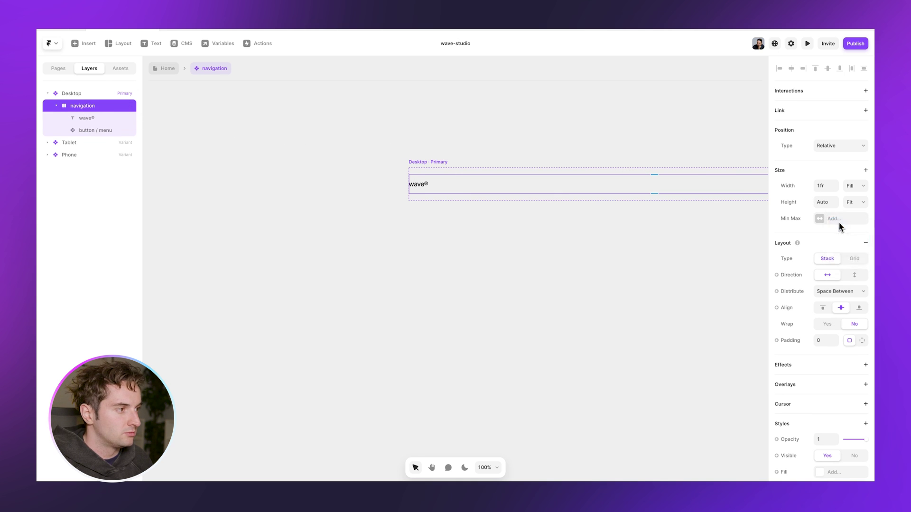
pyautogui.click(837, 222)
pyautogui.click(853, 221)
pyautogui.write('1344')
pyautogui.press('Return')
# Set the right and left padding of the navigation component's Desktop variant to 48
pyautogui.click(89, 94)
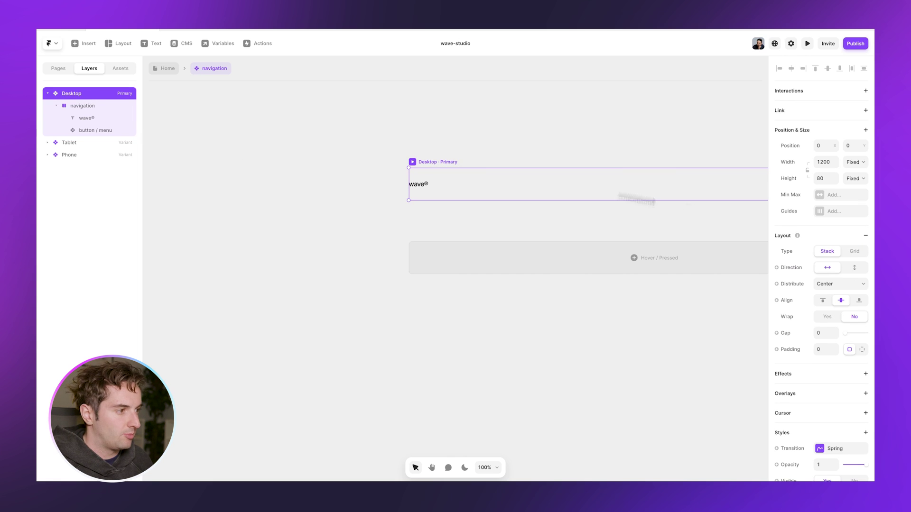
pyautogui.click(847, 350)
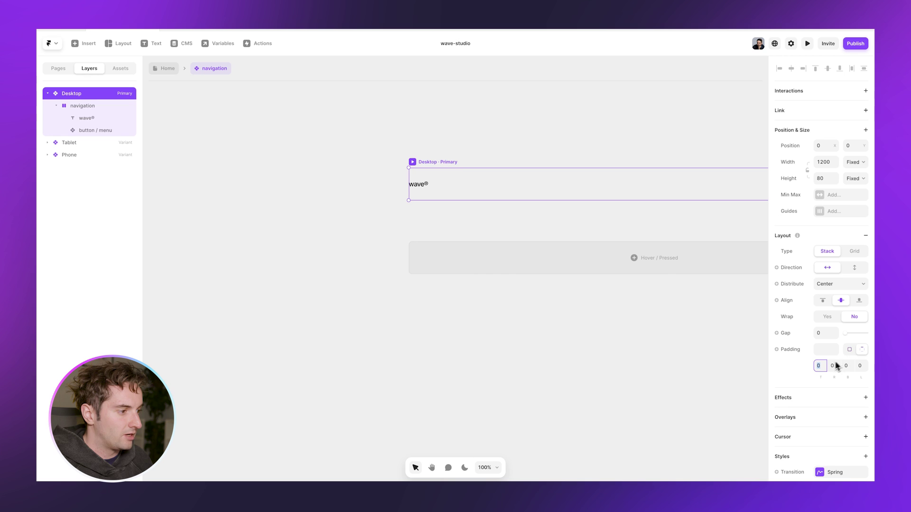
pyautogui.press('Tab')
pyautogui.write('48')
pyautogui.press('Tab')
pyautogui.press('Tab')
pyautogui.write('48')
pyautogui.press('Return')
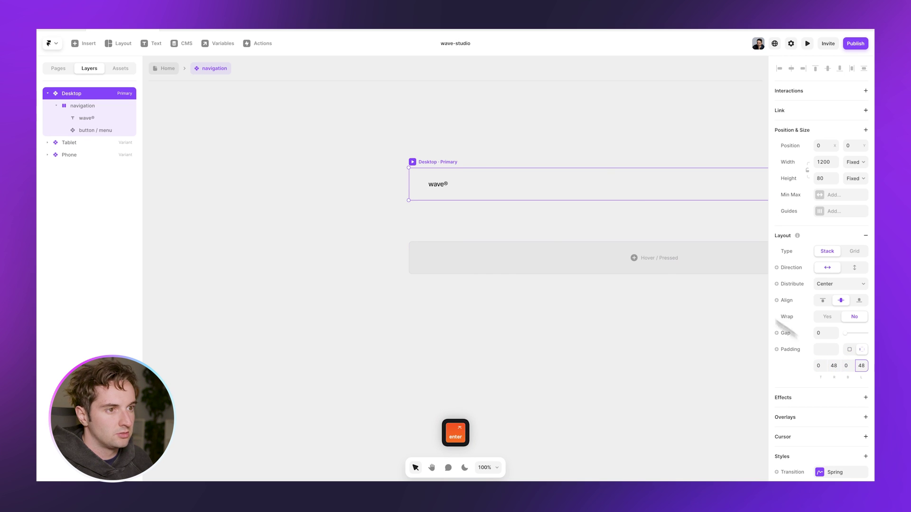
# Set the right and left padding of the navigation component's Tablet variant to 40
pyautogui.click(75, 144)
pyautogui.click(833, 371)
pyautogui.write('40')
pyautogui.press('Tab')
pyautogui.press('Tab')
pyautogui.write('40')
pyautogui.press('Return')
# Set the right and left padding of the navigation component's Phone variant to 24
pyautogui.click(73, 169)
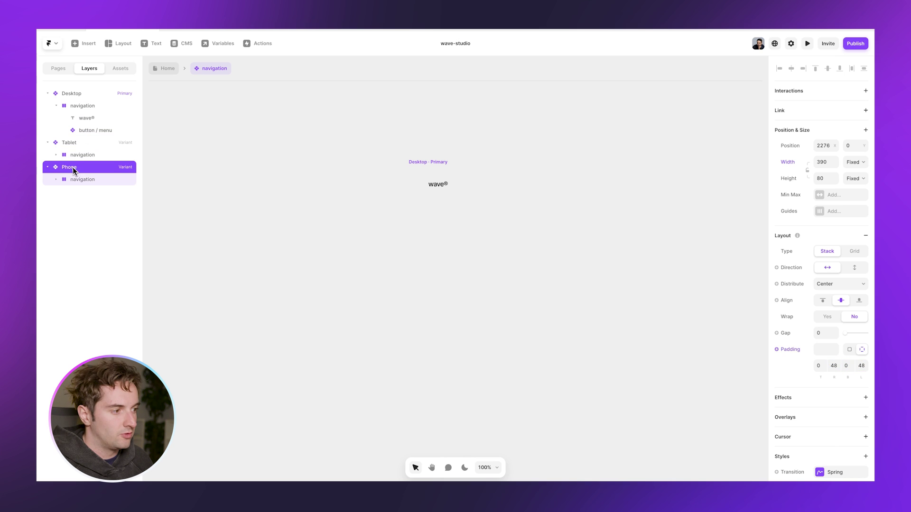
pyautogui.write('24')
pyautogui.press('Tab')
pyautogui.press('Tab')
pyautogui.write('24')
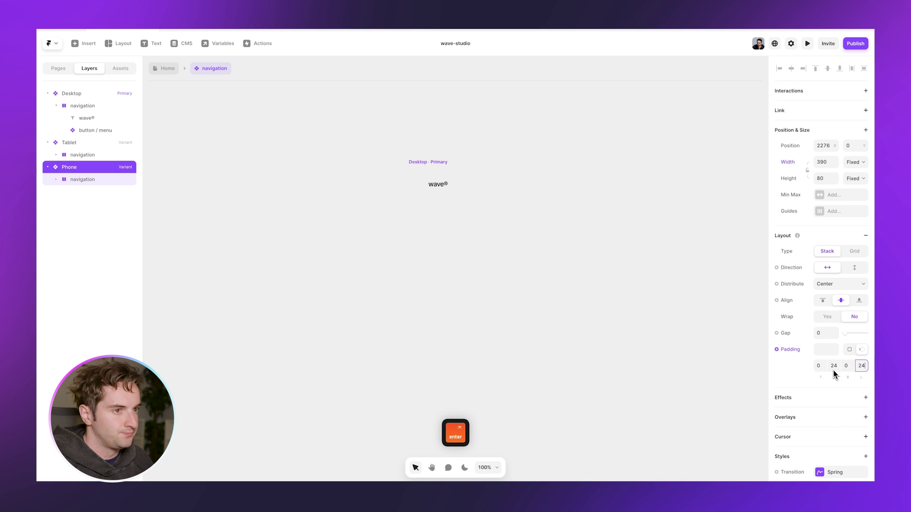
# Return to the Home page and assign the Tablet variant to the tablet navigation and the Phone variant to the phone navigation
pyautogui.click(178, 69)
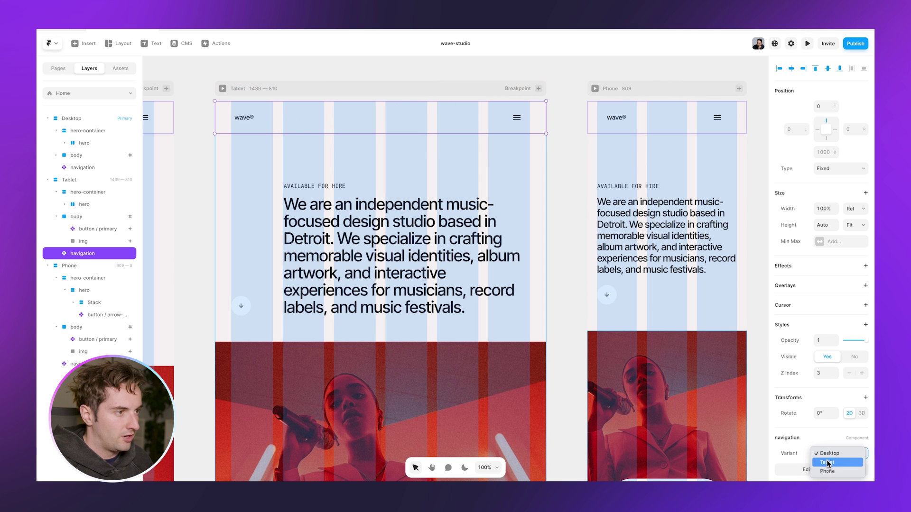
pyautogui.click(598, 128)
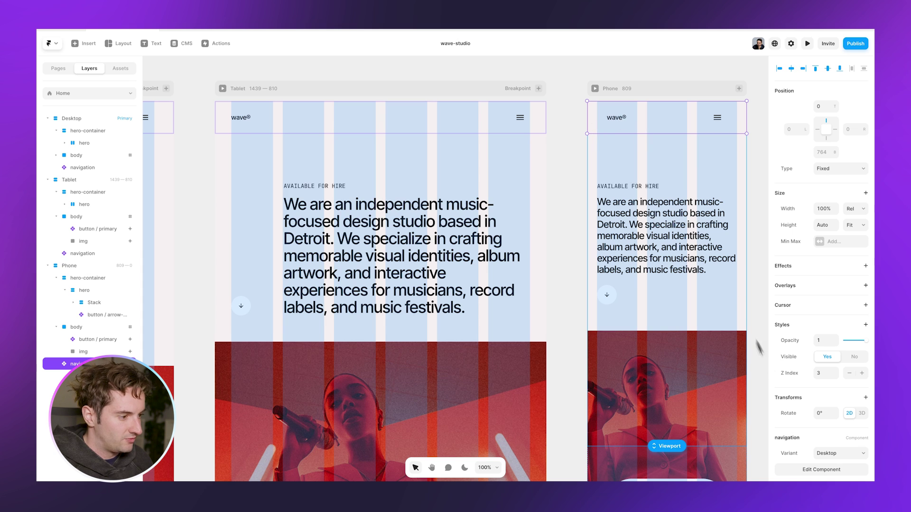
pyautogui.click(829, 453)
pyautogui.click(828, 470)
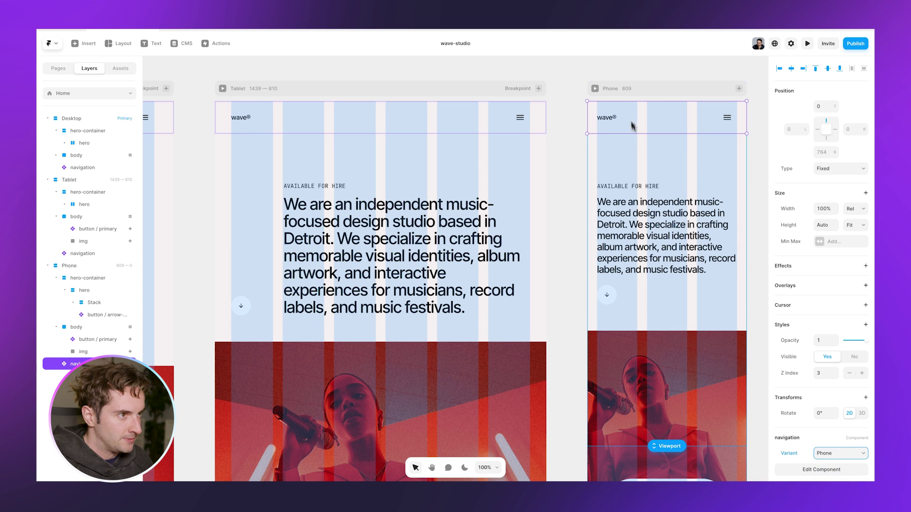
# Preview the page from the phone breakpoint at 320 and wider widths to check how the navigation adapts
pyautogui.click(650, 87)
pyautogui.click(594, 88)
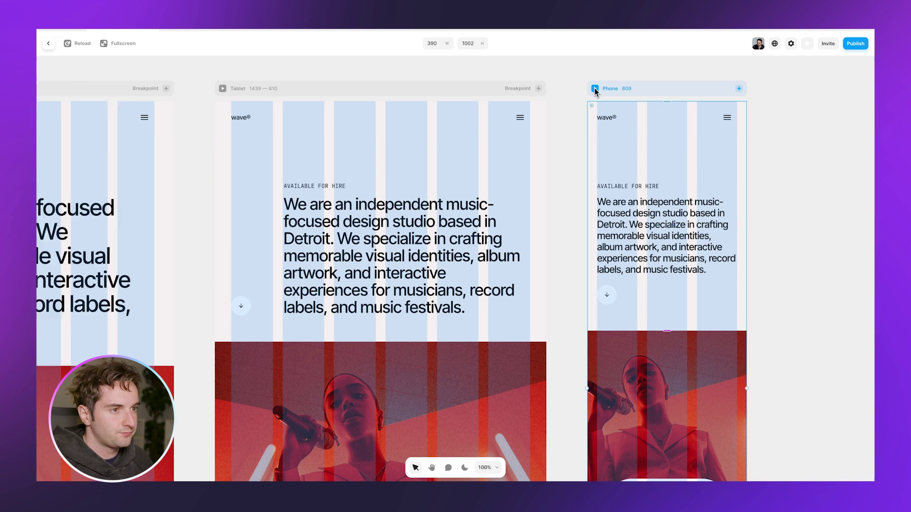
pyautogui.moveTo(538, 277)
pyautogui.mouseDown()
pyautogui.moveTo(504, 280)
pyautogui.moveTo(551, 276)
pyautogui.moveTo(526, 275)
pyautogui.mouseUp()
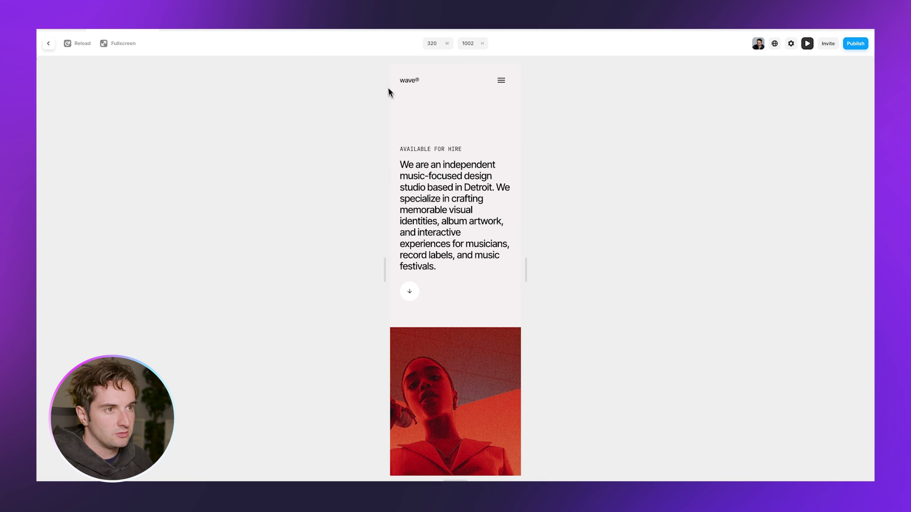
pyautogui.moveTo(525, 269); pyautogui.dragTo(719, 263)
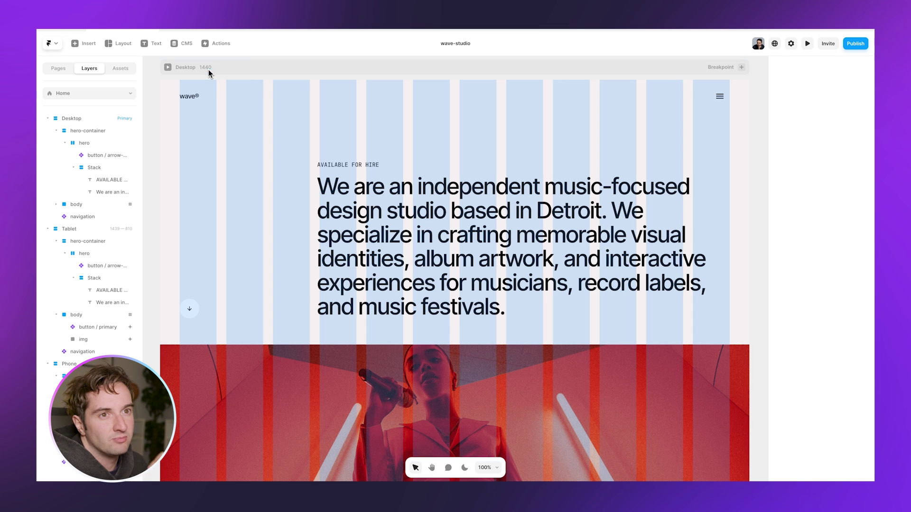
# Examine the width ranges and settings of the Desktop, Tablet and Phone breakpoints on the canvas
pyautogui.click(256, 71)
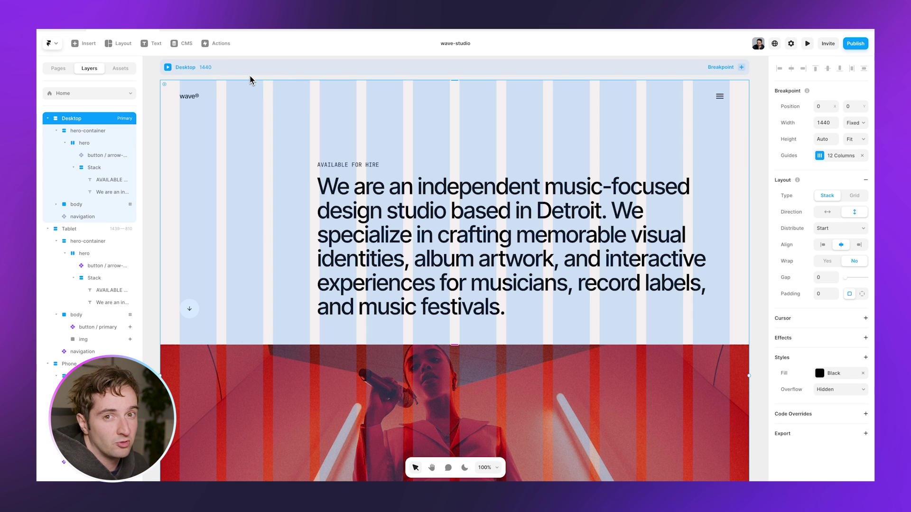
pyautogui.hscroll(10, 250, 79)
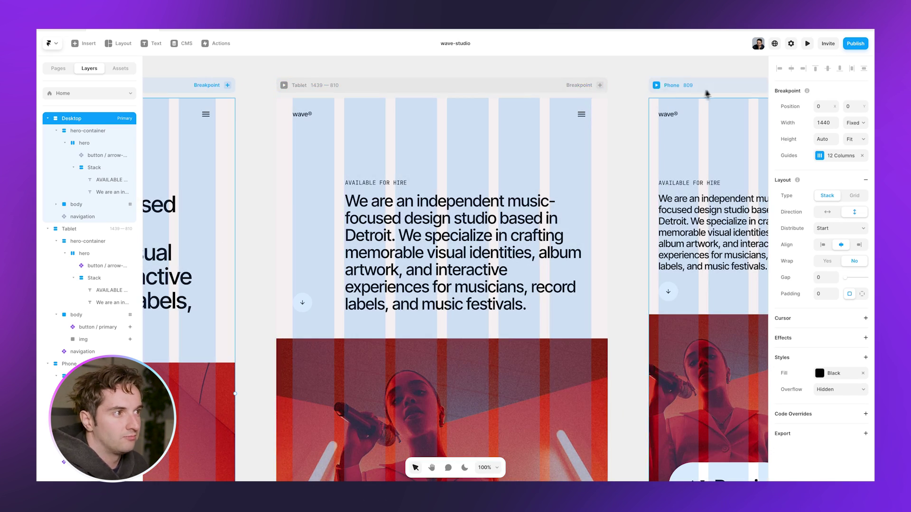
pyautogui.click(712, 92)
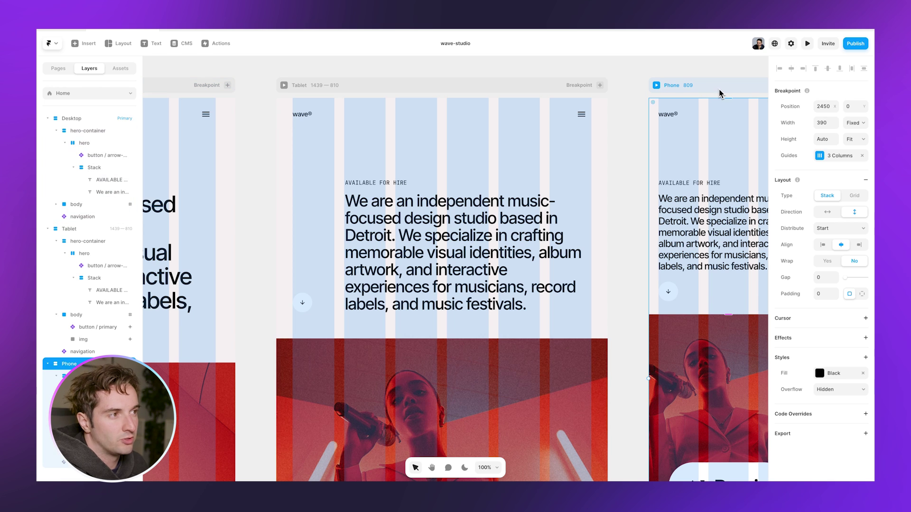
pyautogui.click(477, 77)
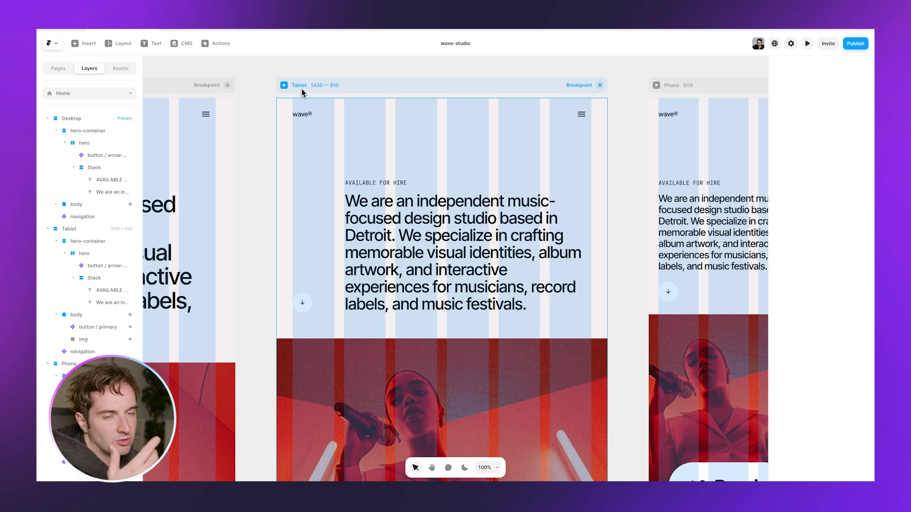
pyautogui.click(707, 86)
pyautogui.click(663, 72)
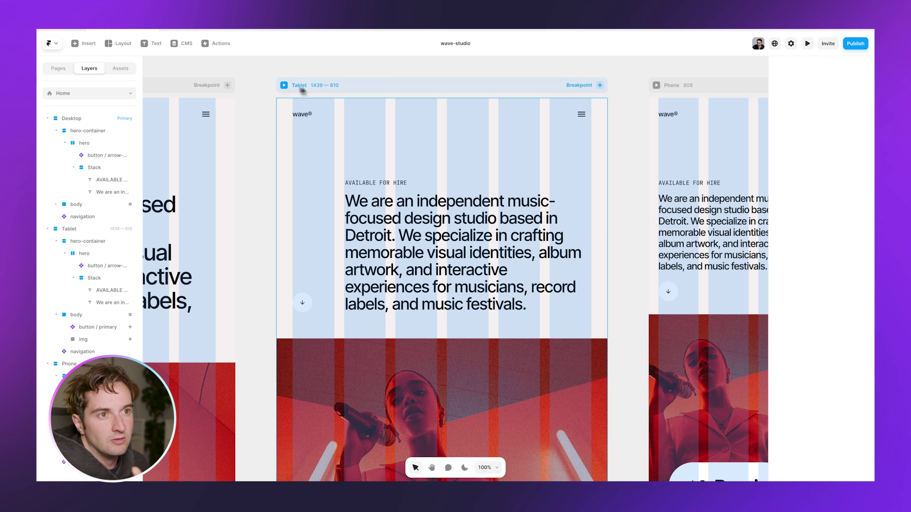
pyautogui.click(335, 90)
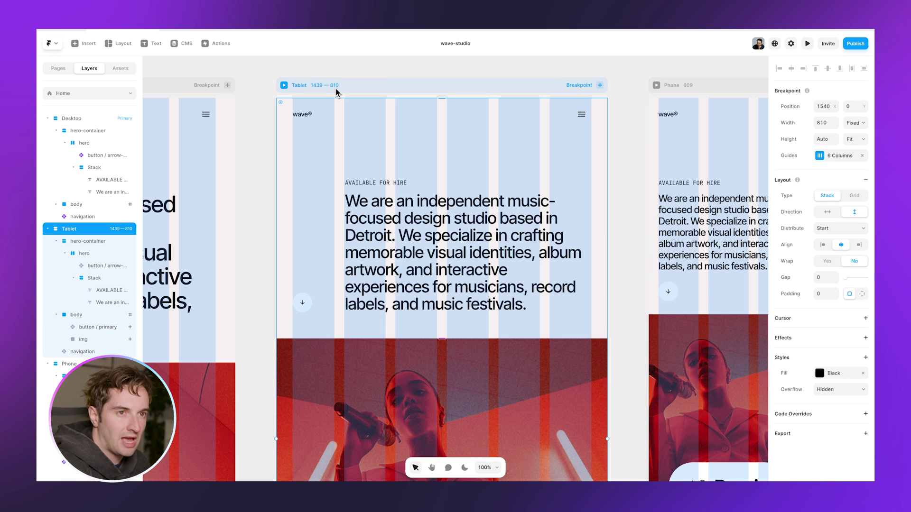
pyautogui.hscroll(-10, 336, 92)
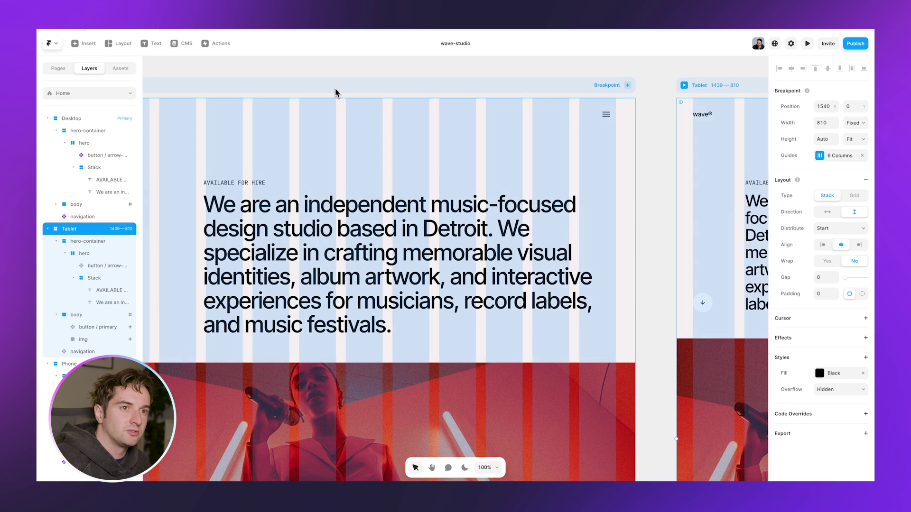
pyautogui.hscroll(-5, 336, 91)
pyautogui.click(279, 89)
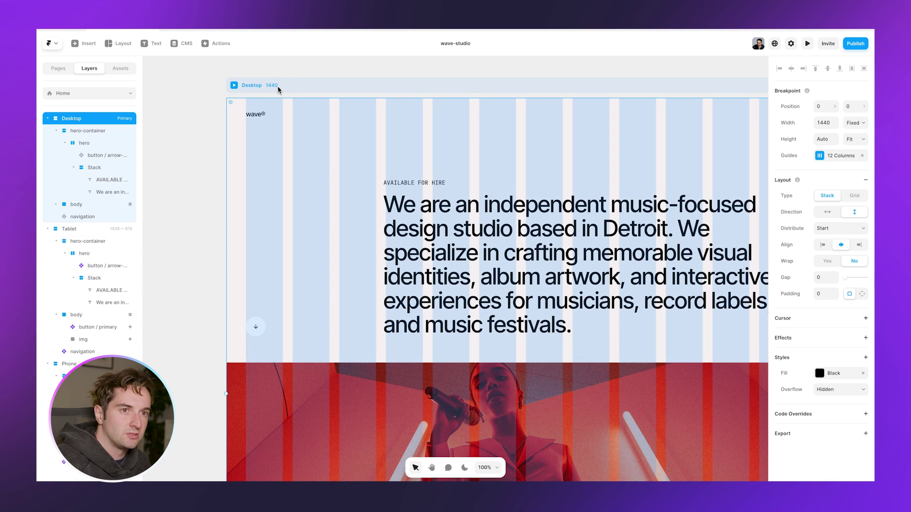
# Preview the page from the desktop breakpoint at width 1439 and narrower to check the tablet layout, and return to the canvas
pyautogui.click(234, 86)
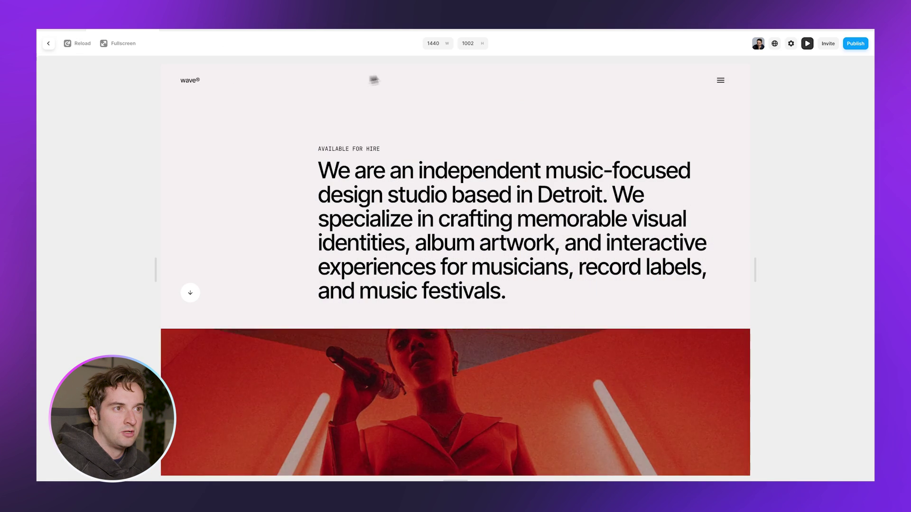
pyautogui.click(438, 47)
pyautogui.write('1439')
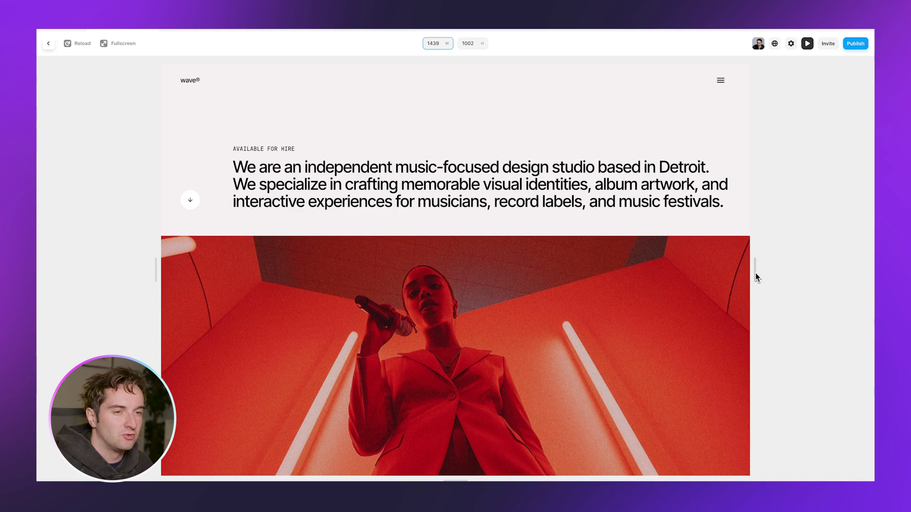
pyautogui.moveTo(755, 273); pyautogui.dragTo(720, 285)
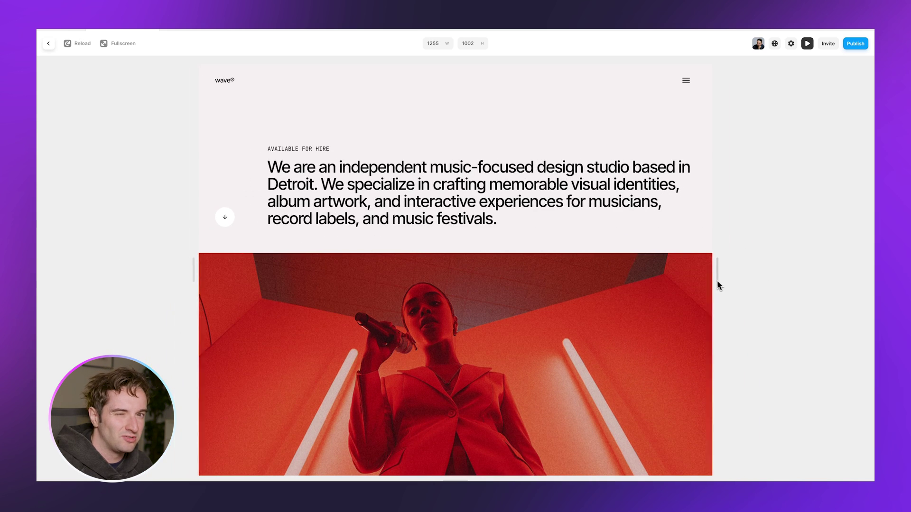
pyautogui.press('Escape')
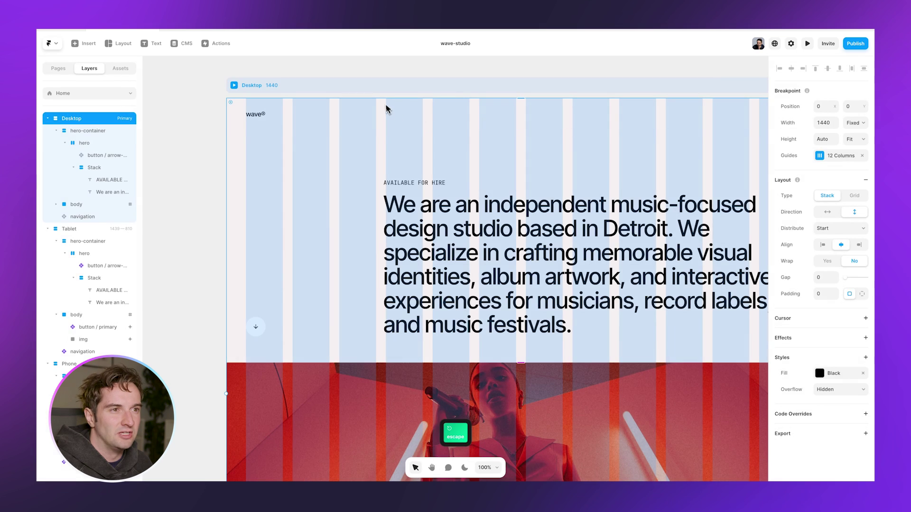
# Add a custom breakpoint named Desktop Small with a width of 1200 to the Home page
pyautogui.hotkey('ctrl', '-')
pyautogui.hotkey('ctrl', '-')
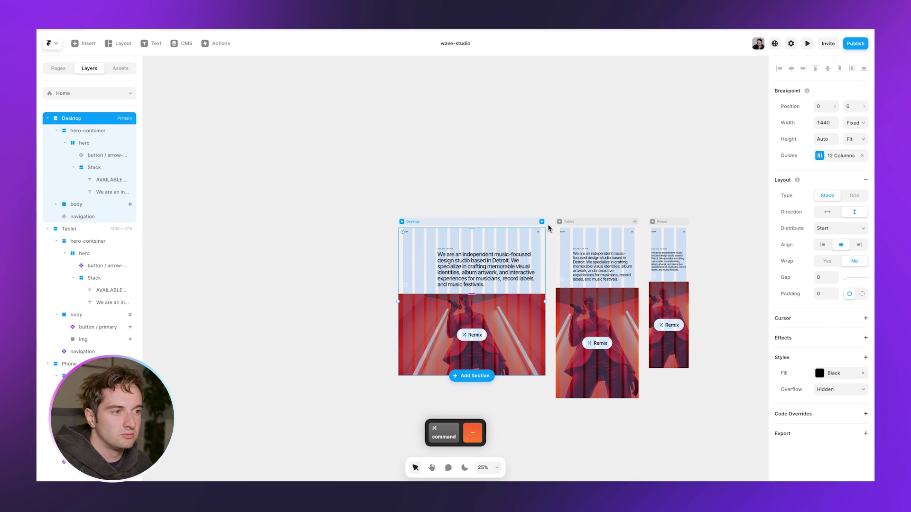
pyautogui.click(545, 225)
pyautogui.click(527, 236)
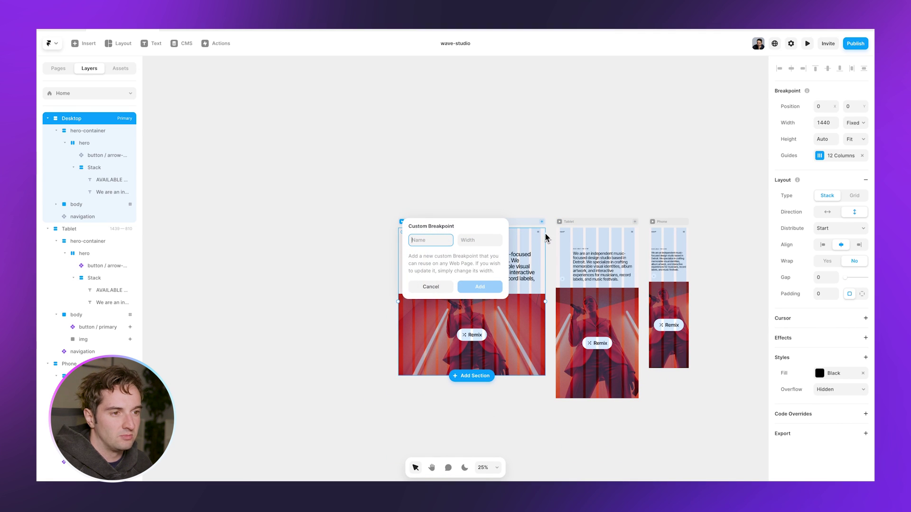
pyautogui.press('Escape')
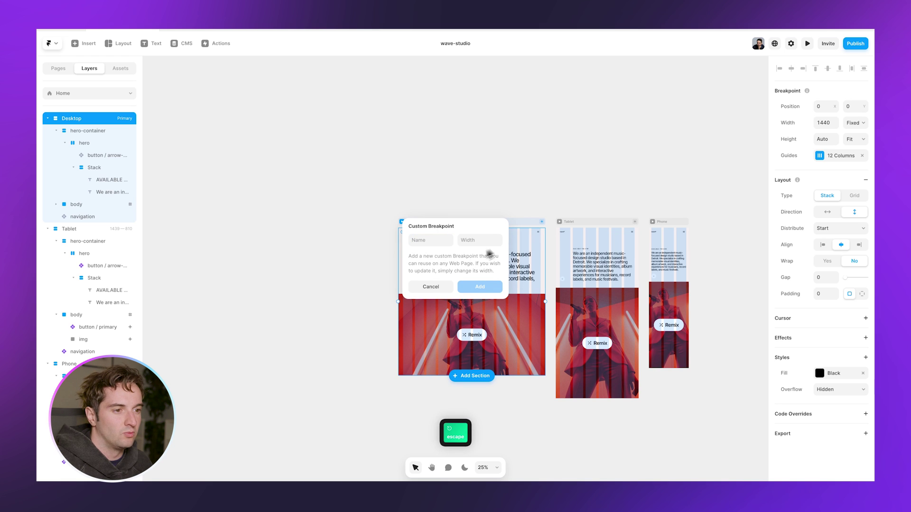
pyautogui.write('Desktop Small')
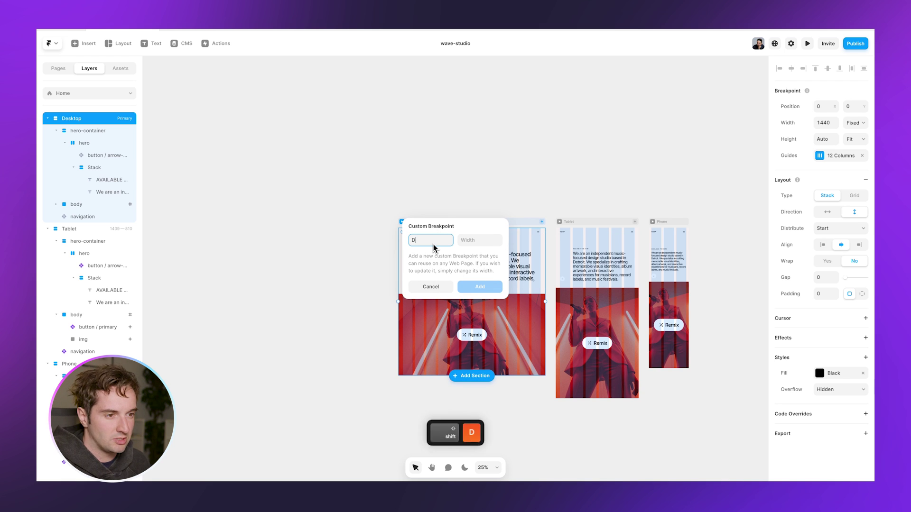
pyautogui.press('Tab')
pyautogui.write('1200')
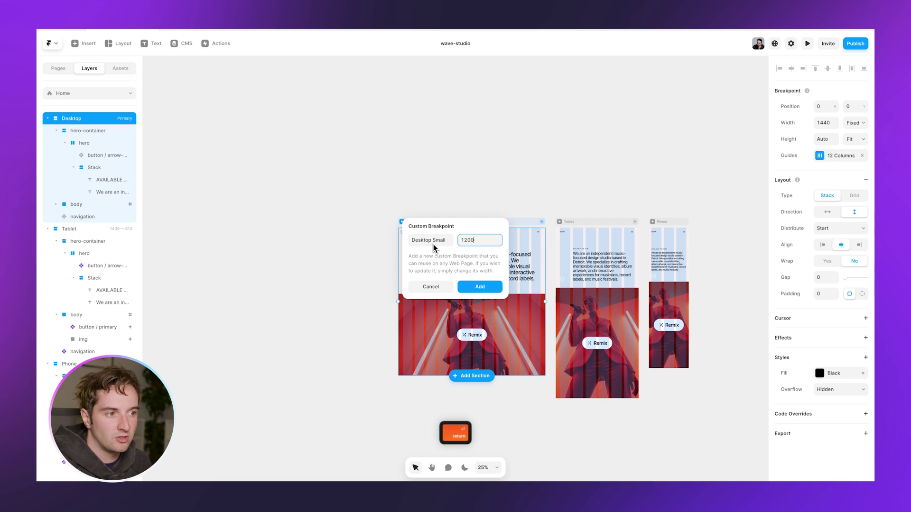
pyautogui.press('Return')
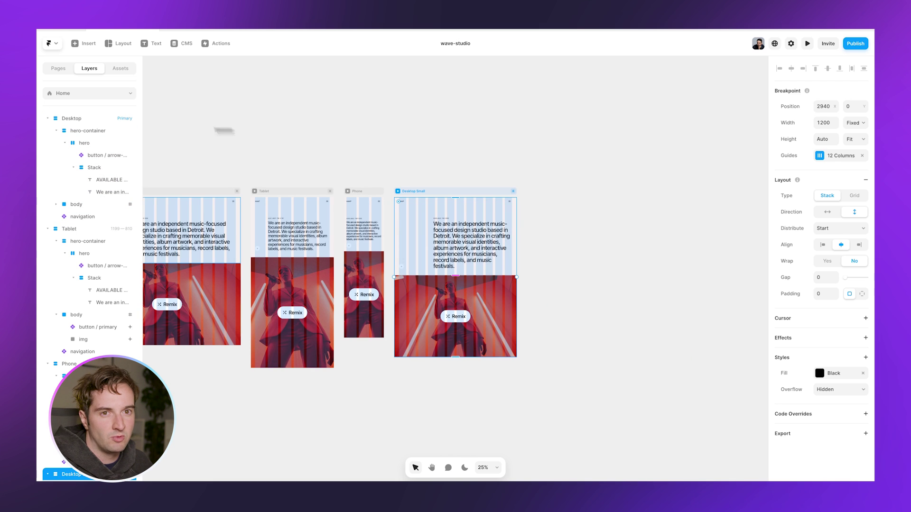
# Collapse the Desktop, Tablet and Phone layers and reorder Desktop Small to sit directly below Desktop
pyautogui.click(48, 118)
pyautogui.click(47, 130)
pyautogui.click(48, 142)
pyautogui.moveTo(72, 161); pyautogui.dragTo(58, 125)
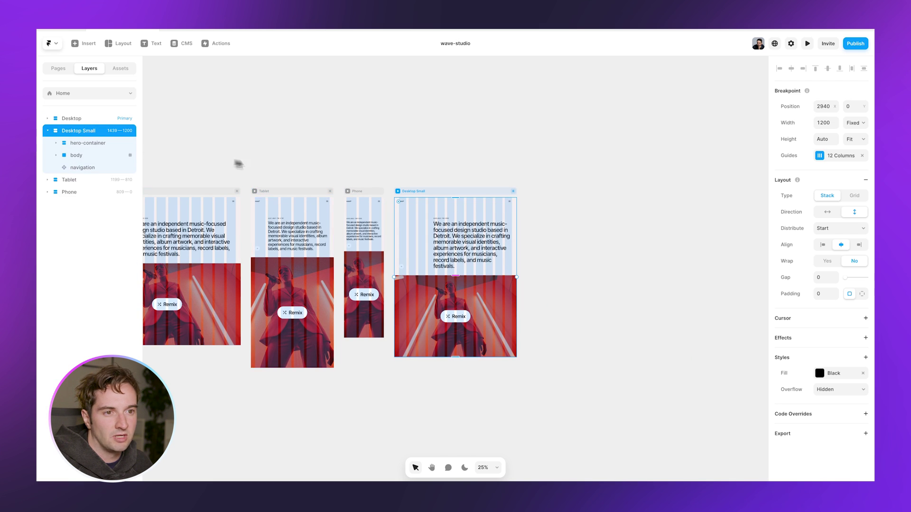
# Rearrange the breakpoint frames on the canvas so Desktop Small sits between Desktop and the Tablet and Phone frames
pyautogui.click(277, 199)
pyautogui.keyDown('shift'); pyautogui.click(357, 192); pyautogui.keyUp('shift')
pyautogui.moveTo(358, 192); pyautogui.dragTo(621, 195)
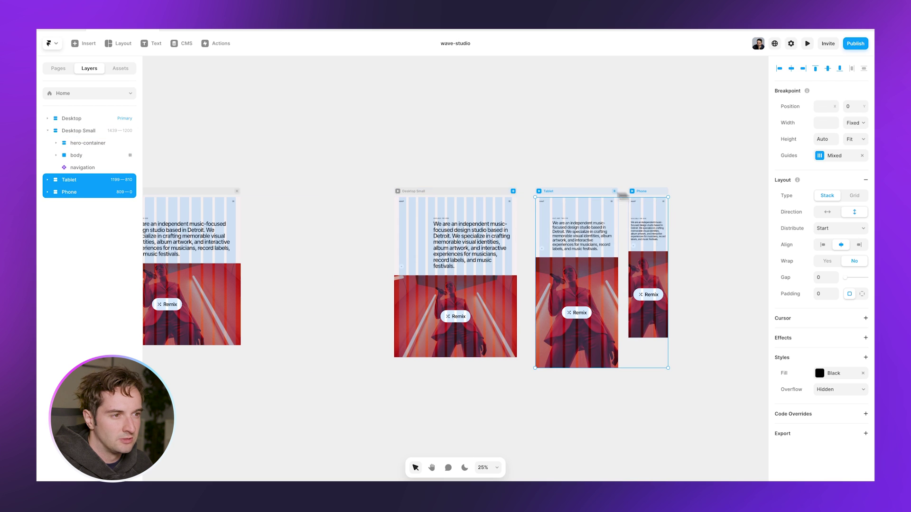
pyautogui.click(358, 169)
# Set the font size of the hero paragraph in the Desktop Small breakpoint to 48 pixels
pyautogui.click(339, 242)
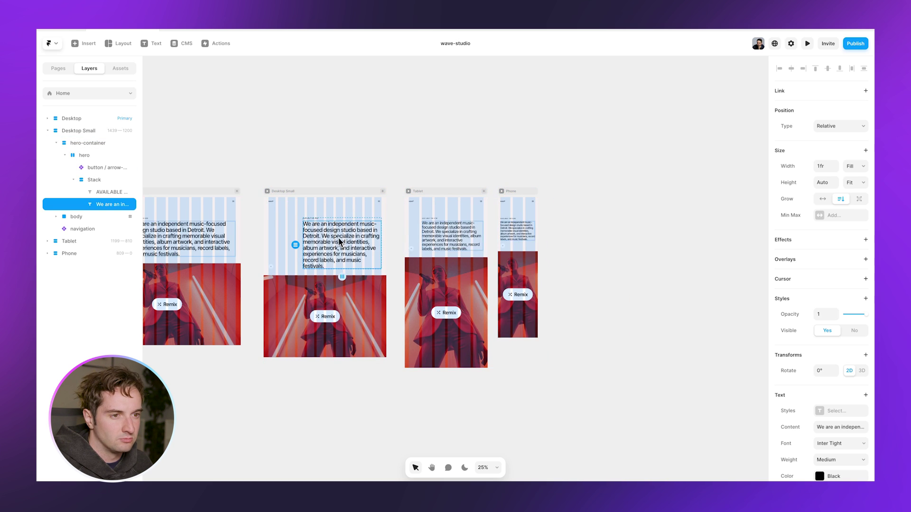
pyautogui.hscroll(-5, 340, 242)
pyautogui.scroll(-3, 854, 408)
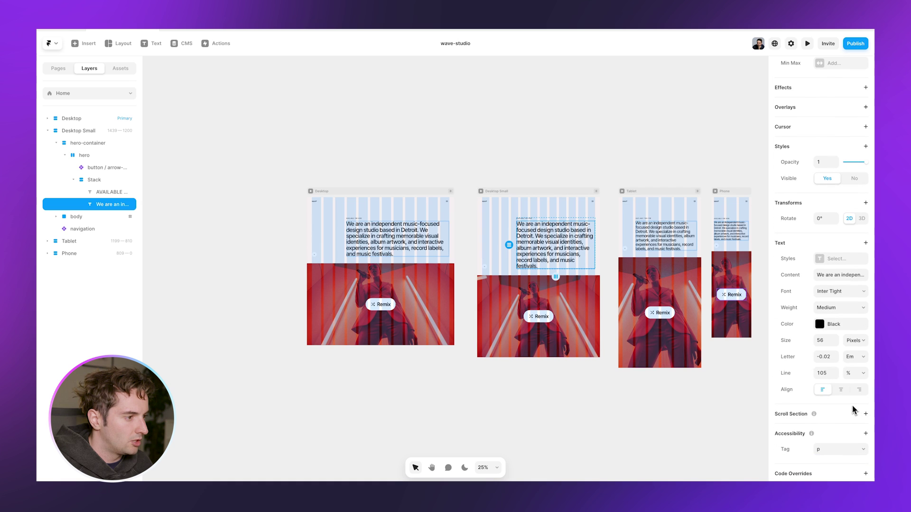
pyautogui.write('48')
pyautogui.press('Return')
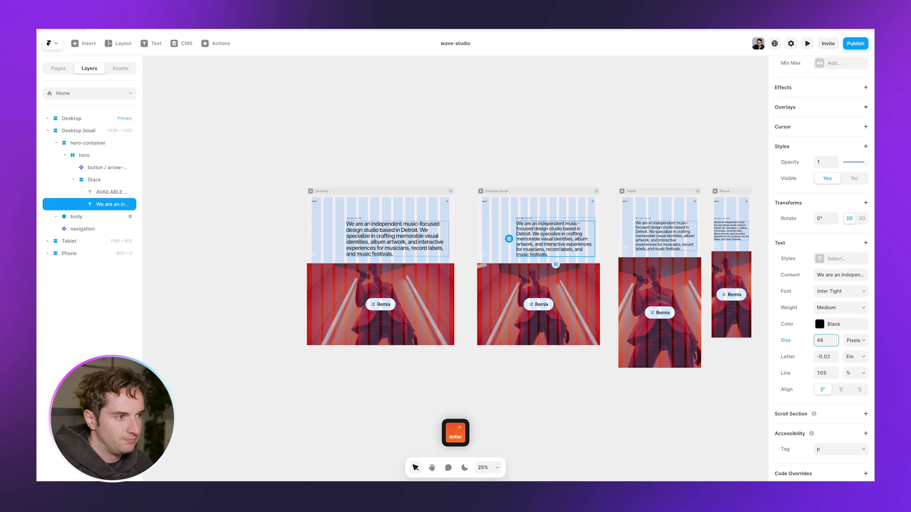
# Set the gap of the hero stack in the Desktop Small breakpoint to 232
pyautogui.click(515, 253)
pyautogui.hotkey('ctrl', '=')
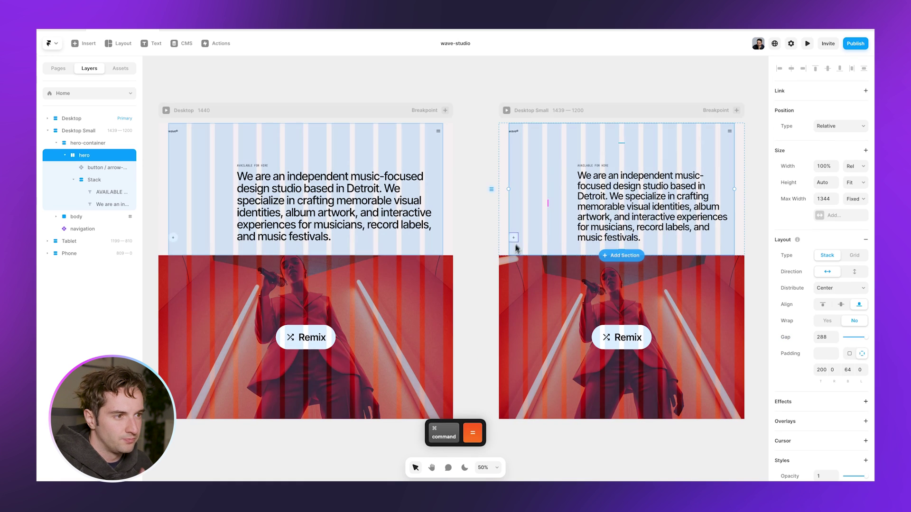
pyautogui.moveTo(548, 210); pyautogui.dragTo(537, 212)
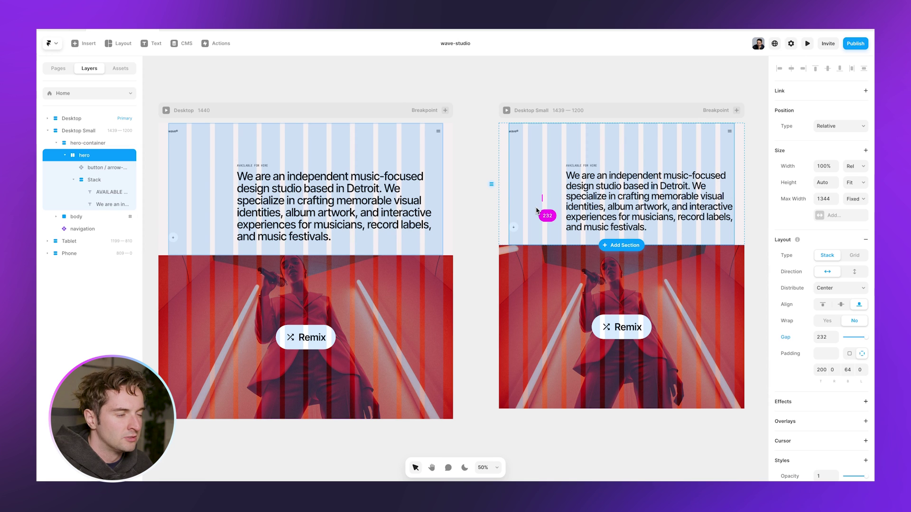
# Examine the Desktop Small, Tablet and Phone width ranges, and preview the page from 1440 to narrower widths to check the transitions
pyautogui.click(578, 110)
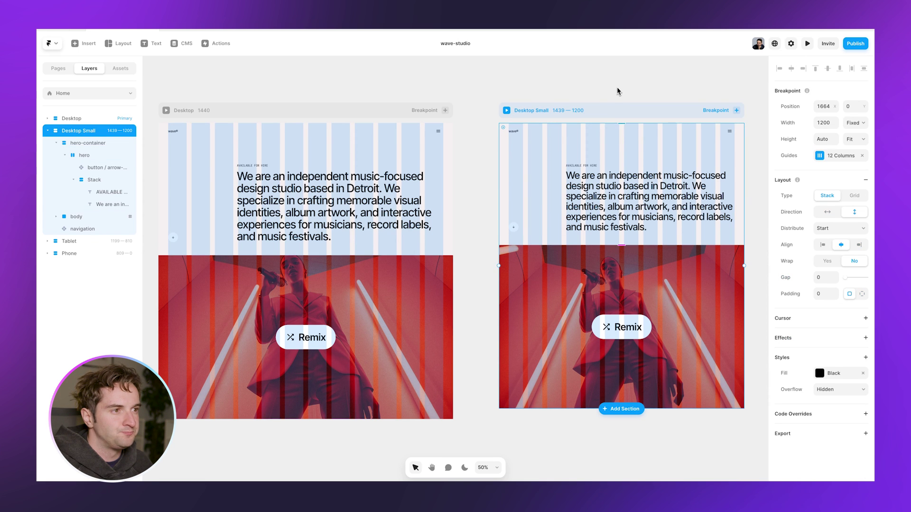
pyautogui.hscroll(1, 618, 92)
pyautogui.hscroll(5, 593, 94)
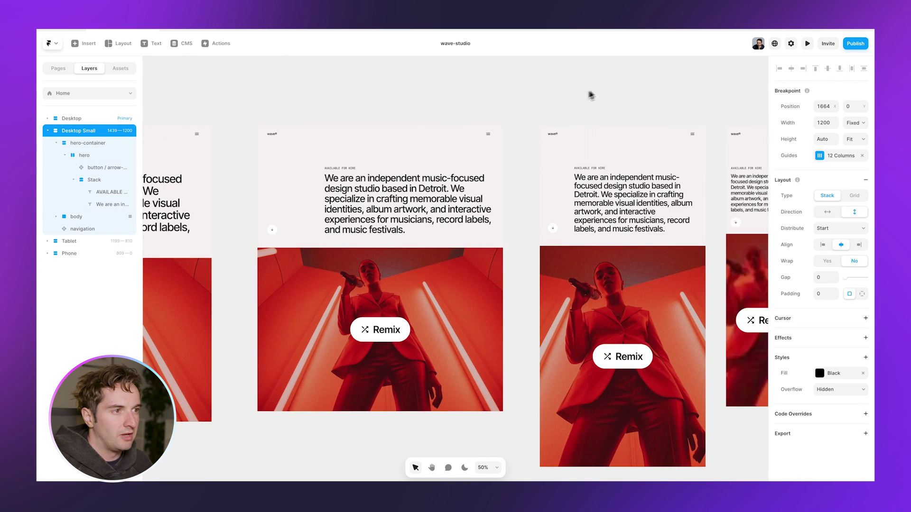
pyautogui.click(633, 120)
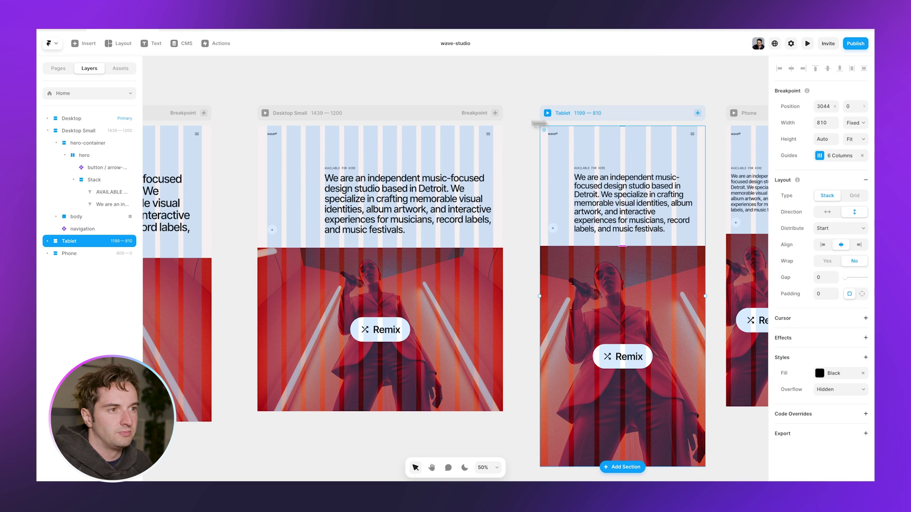
pyautogui.click(477, 114)
pyautogui.keyDown('shift'); pyautogui.click(664, 119); pyautogui.keyUp('shift')
pyautogui.keyDown('shift'); pyautogui.click(752, 115); pyautogui.keyUp('shift')
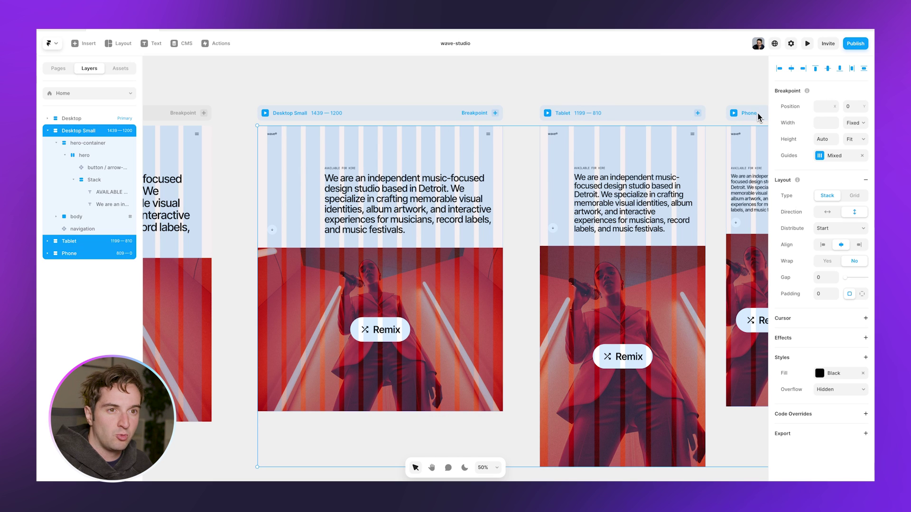
pyautogui.hotkey('ctrl', 'p')
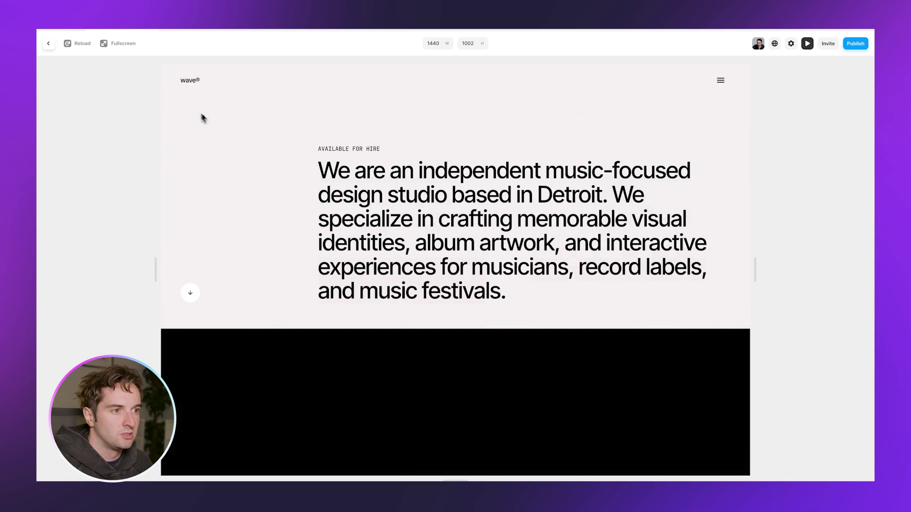
pyautogui.moveTo(755, 270); pyautogui.dragTo(539, 281)
pyautogui.press('Escape')
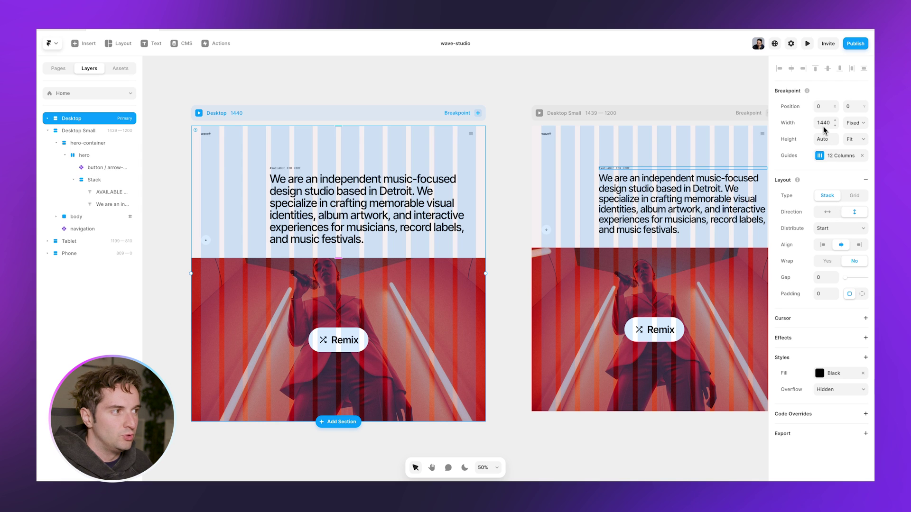
# Set the Desktop breakpoint's width to 1200 and delete the Desktop Small breakpoint
pyautogui.write('1200')
pyautogui.press('Return')
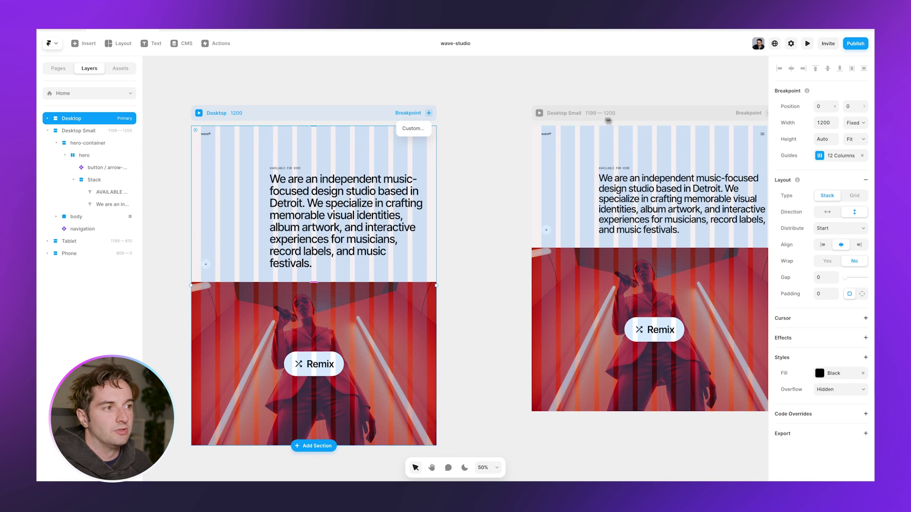
pyautogui.click(655, 119)
pyautogui.press('Delete')
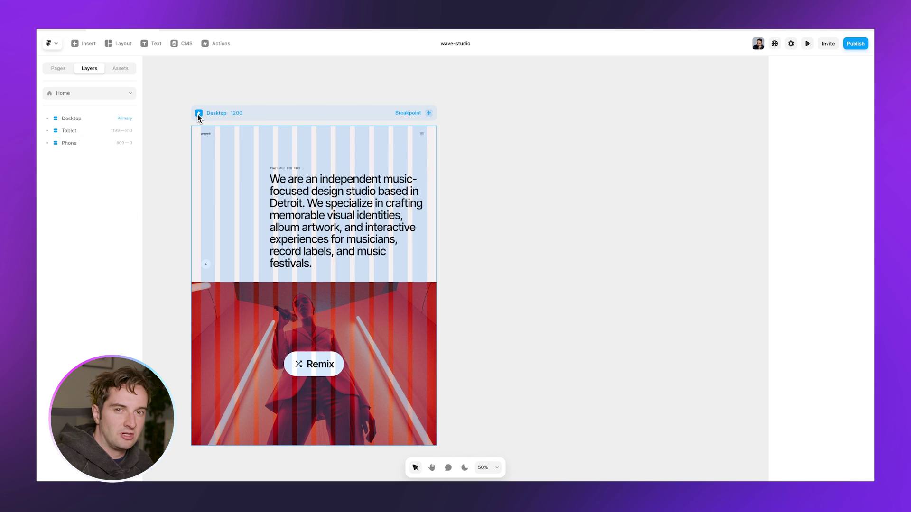
# Preview the page from the Desktop breakpoint and narrow it to about 1134 to check the switch to the tablet layout
pyautogui.click(308, 167)
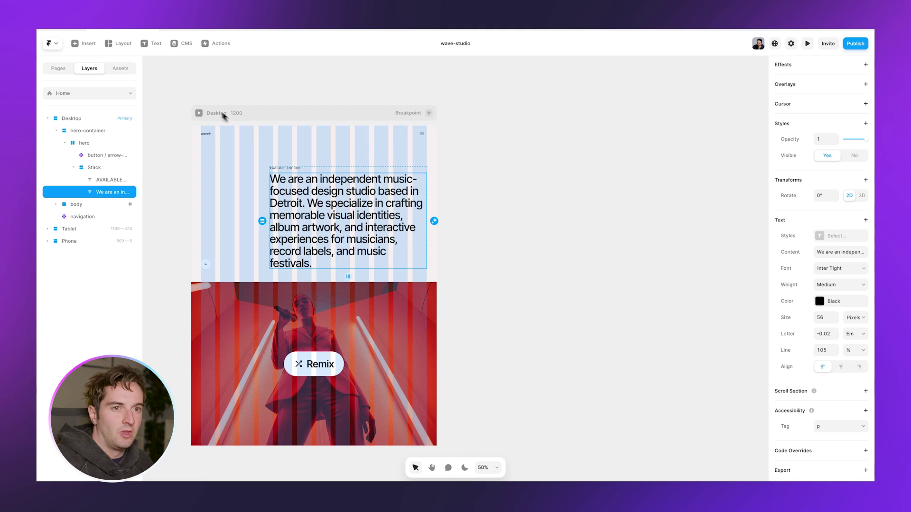
pyautogui.click(199, 113)
pyautogui.moveTo(714, 279); pyautogui.dragTo(693, 291)
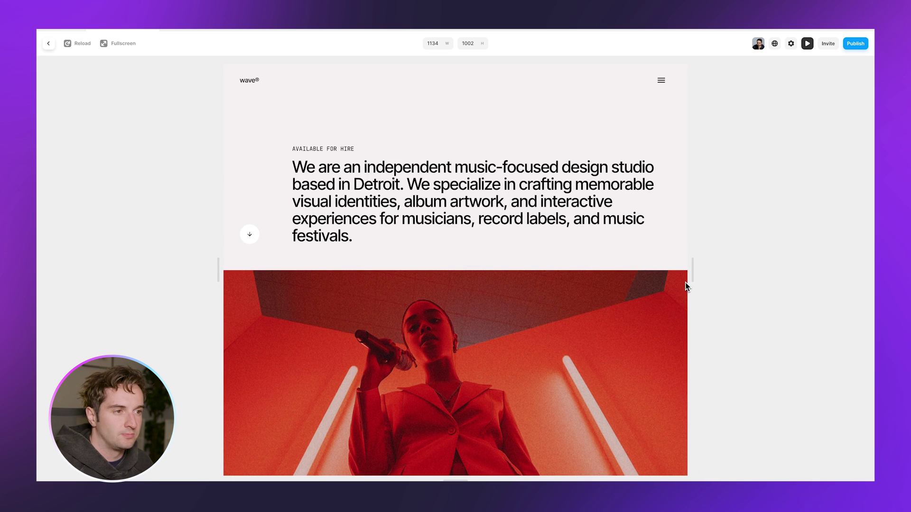
# Return to the canvas and undo the Desktop Small deletion, the Desktop width change and the hero gap change
pyautogui.press('Escape')
pyautogui.press('super+z')
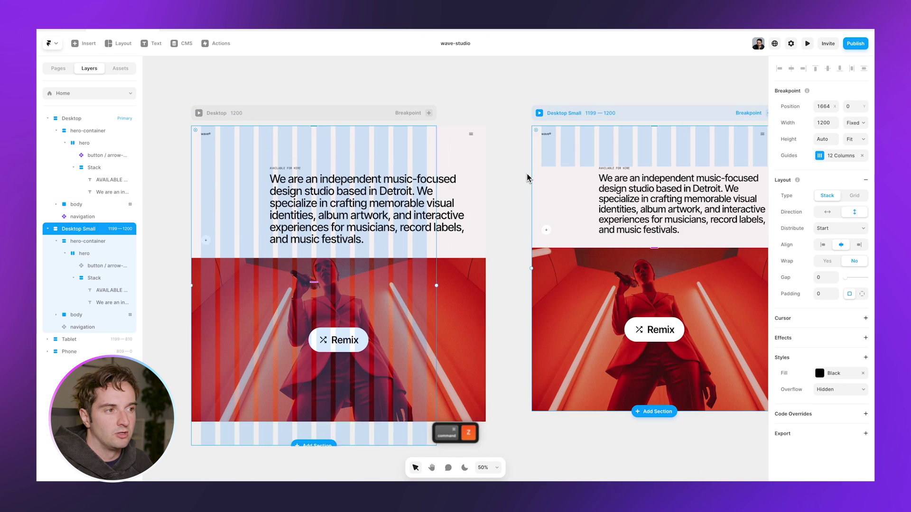
pyautogui.press('super+z')
pyautogui.press('super+z')
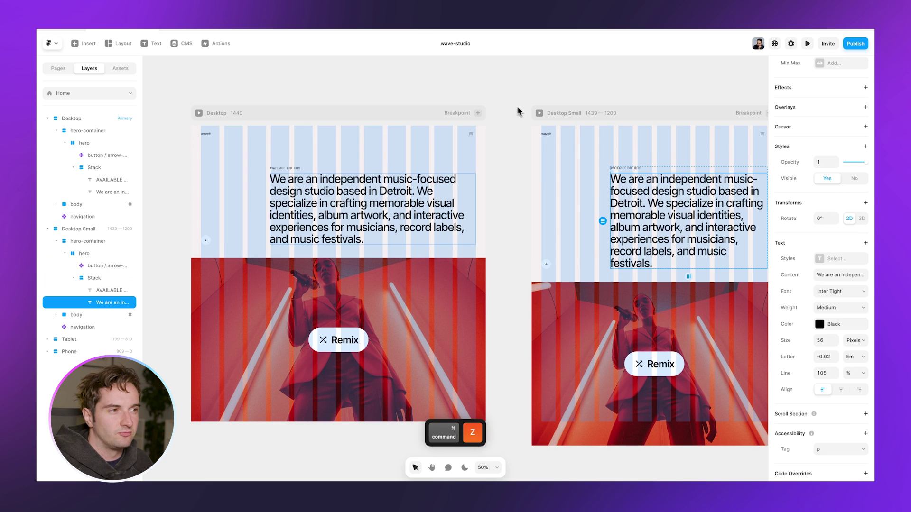
pyautogui.press('super+z')
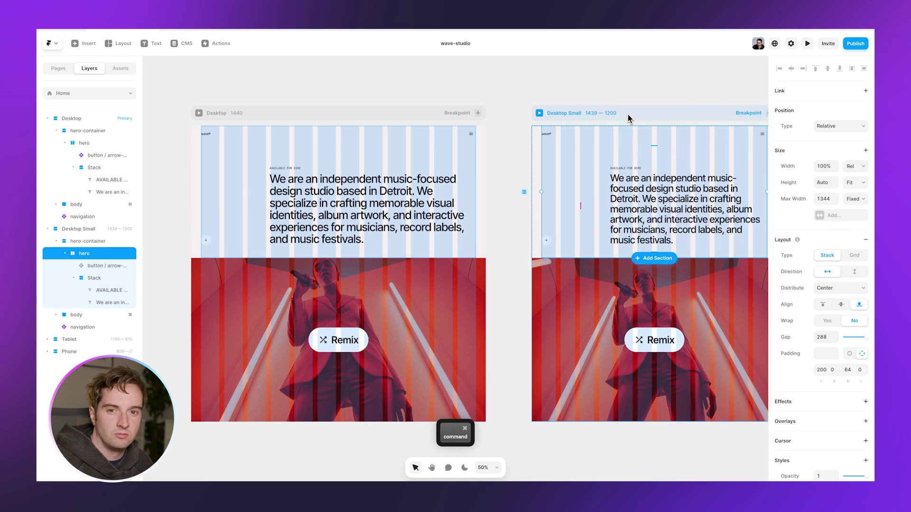